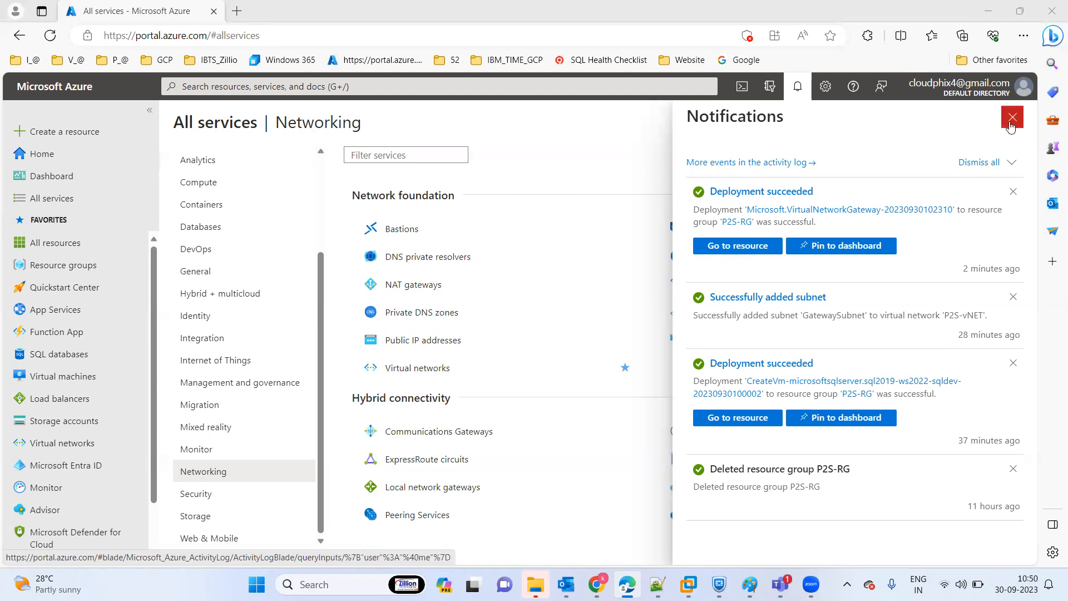
Open the P2S-vNET virtual network and look through its available settings.
{"action": "left_click", "coordinate": [1013, 117]}
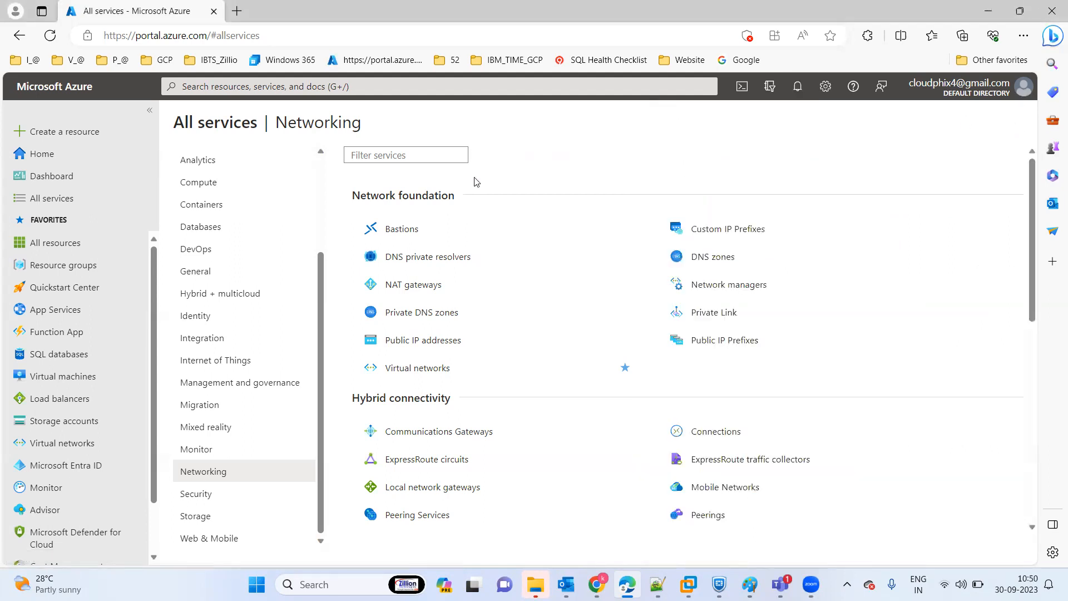
{"action": "left_click", "coordinate": [56, 444]}
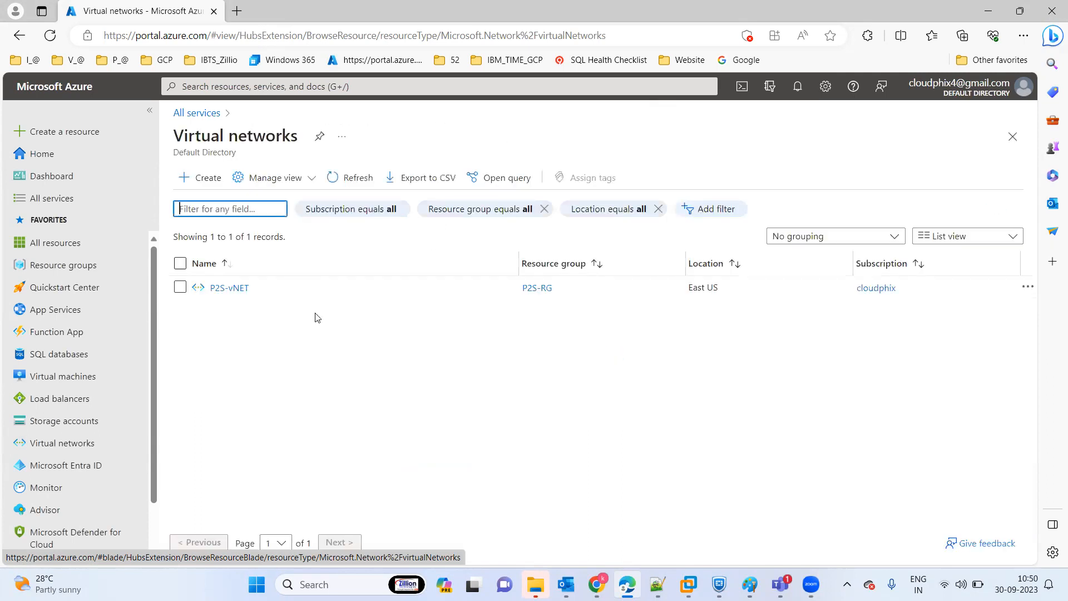
{"action": "left_click", "coordinate": [224, 291]}
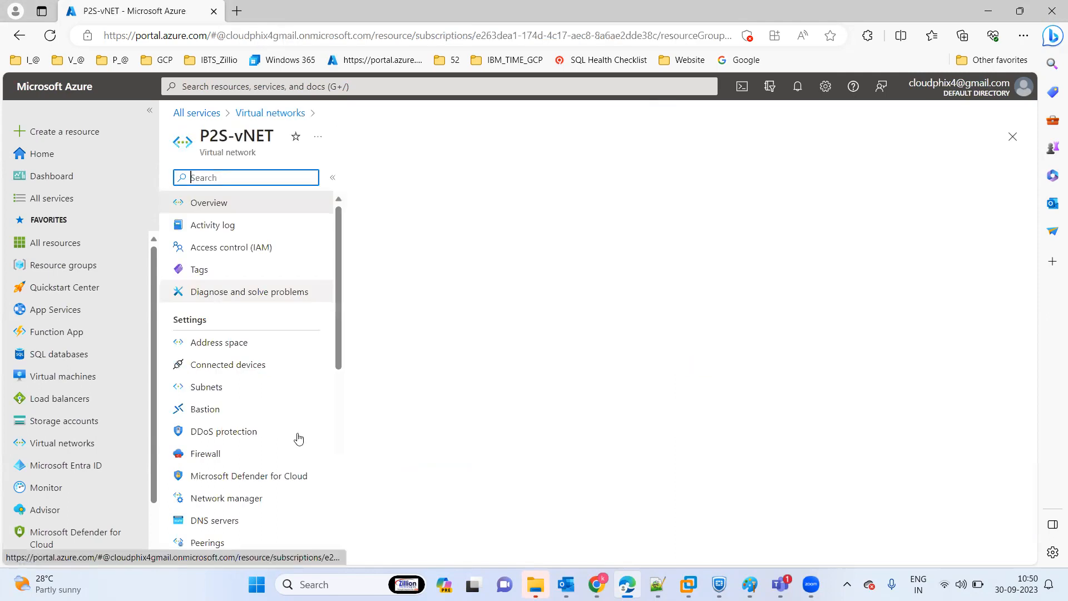
{"action": "scroll", "coordinate": [337, 413], "scroll_direction": "down", "scroll_amount": 5}
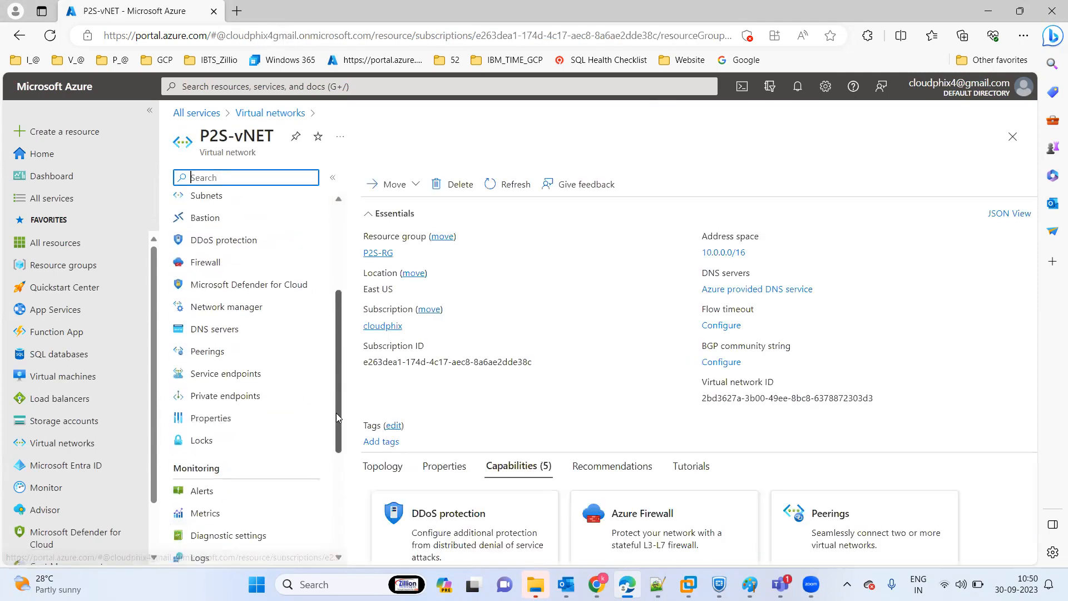
{"action": "left_click_drag", "start_coordinate": [336, 418], "coordinate": [331, 252]}
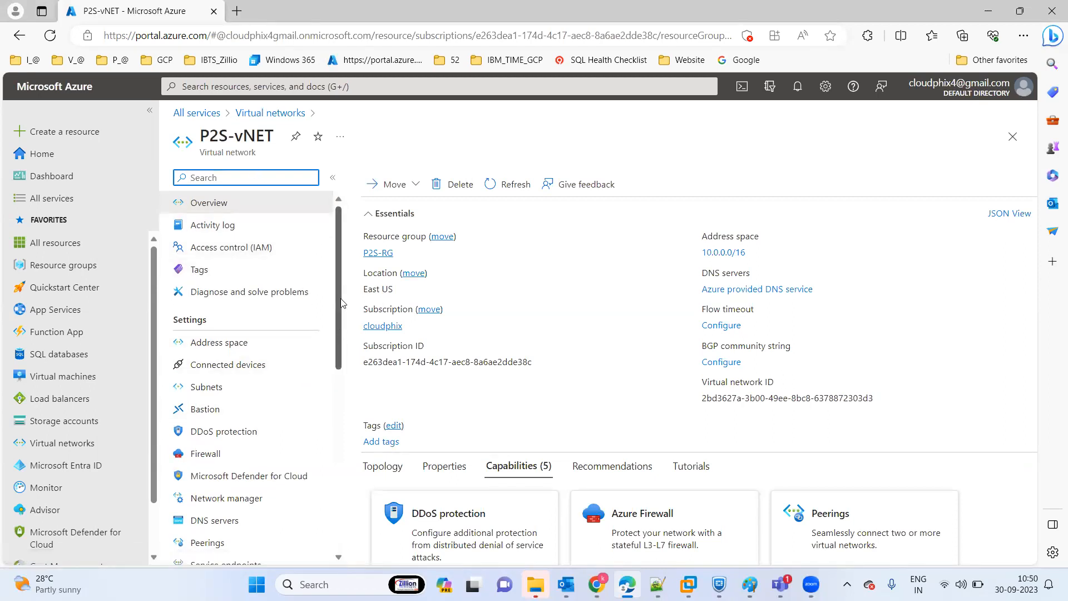
{"action": "scroll", "coordinate": [341, 302], "scroll_direction": "down", "scroll_amount": 3}
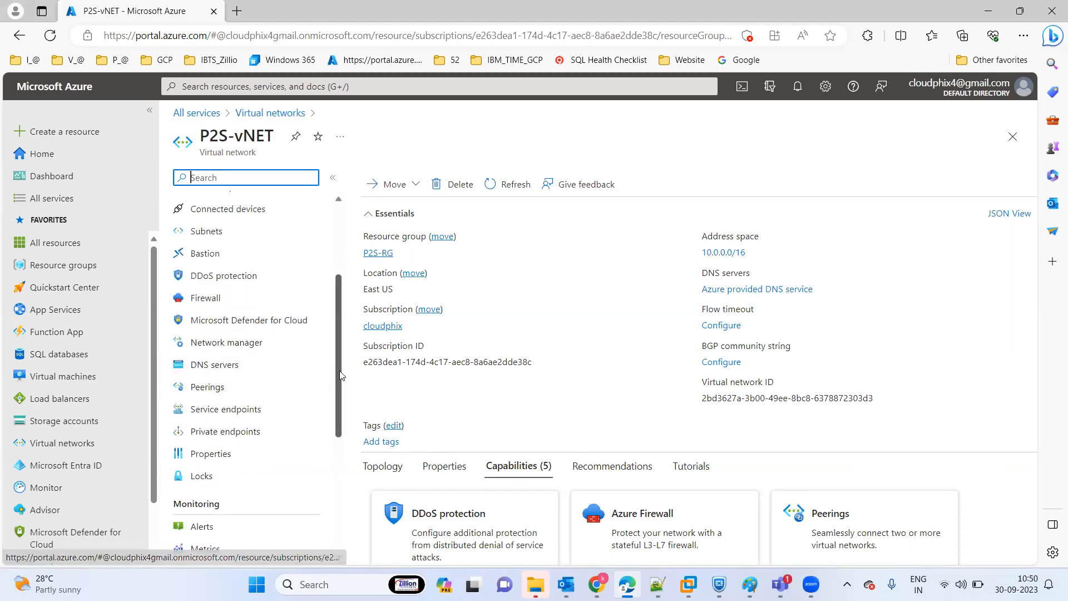
{"action": "scroll", "coordinate": [342, 376], "scroll_direction": "up", "scroll_amount": 3}
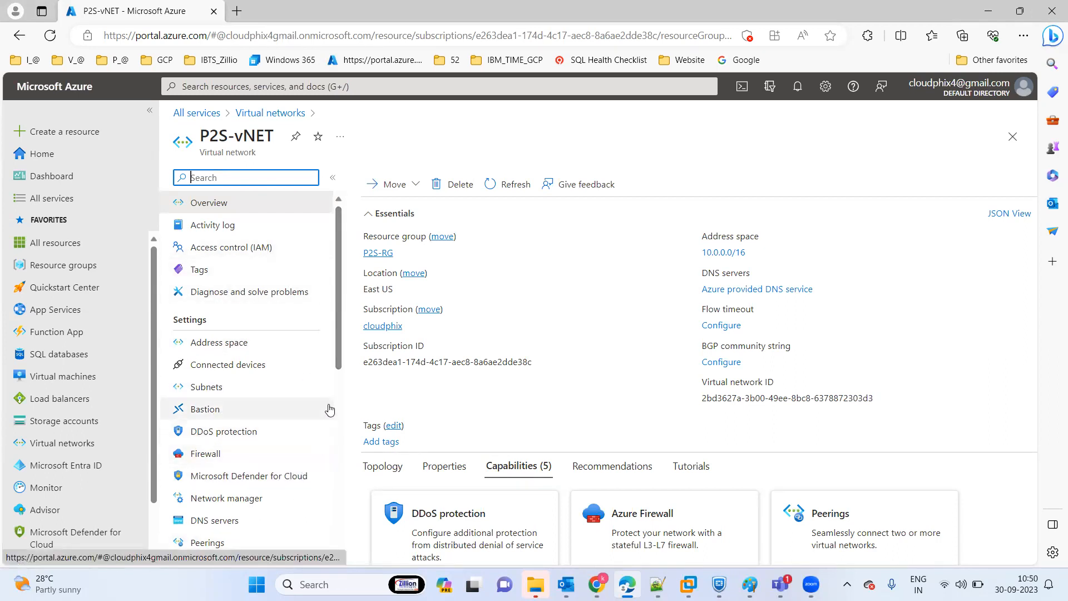
{"action": "left_click_drag", "start_coordinate": [342, 308], "coordinate": [331, 502]}
{"action": "scroll", "coordinate": [327, 330], "scroll_direction": "up", "scroll_amount": 10}
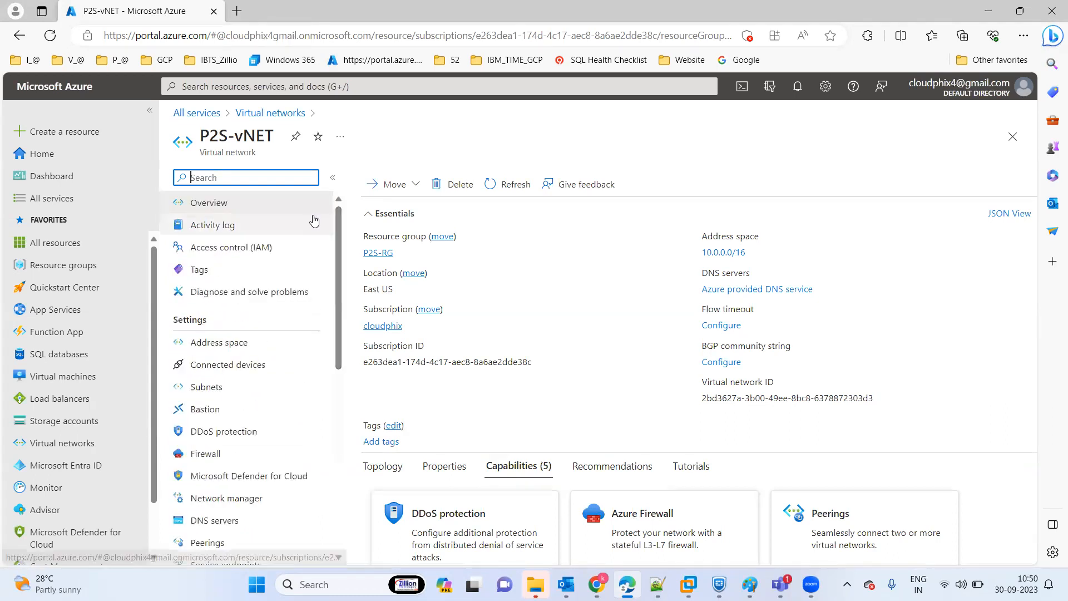
Open the P2S-VNGW virtual network gateway from all resources and start configuring its point-to-site connection.
{"action": "left_click", "coordinate": [64, 244]}
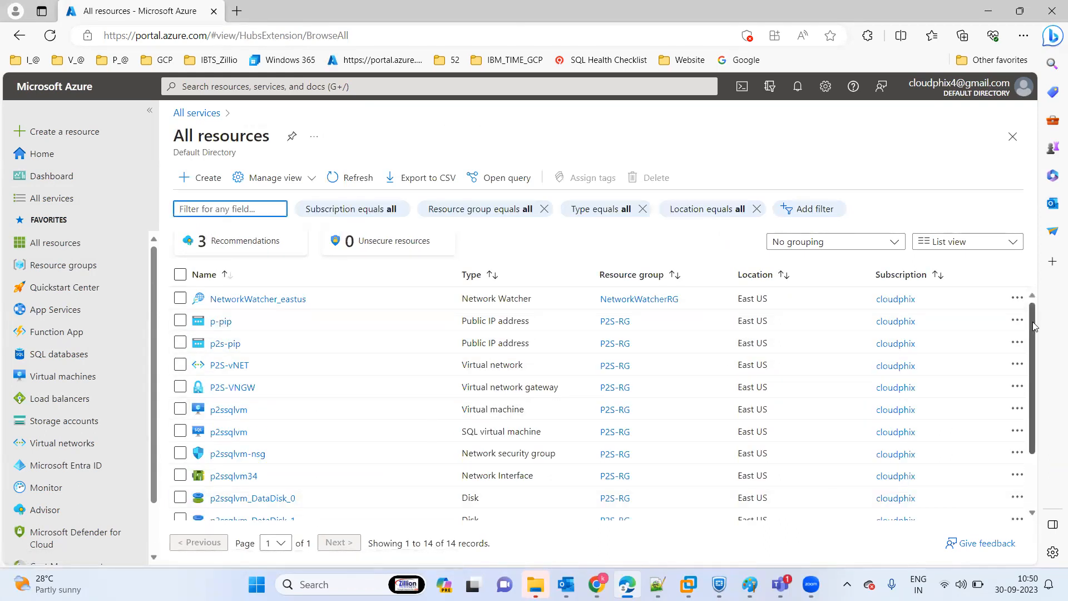
{"action": "scroll", "coordinate": [1020, 458], "scroll_direction": "down", "scroll_amount": 2}
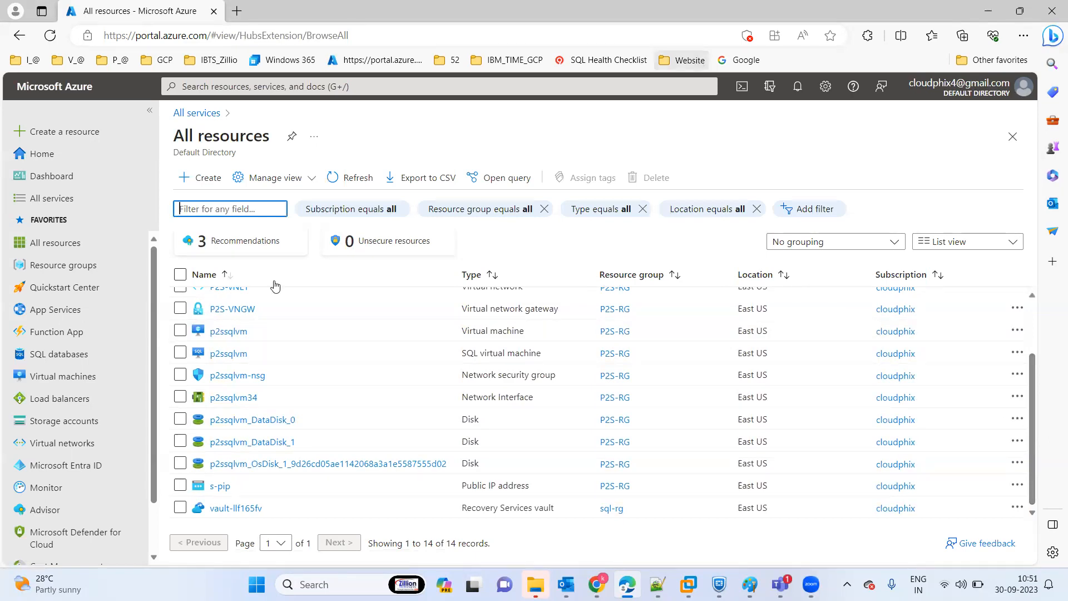
{"action": "left_click", "coordinate": [229, 309]}
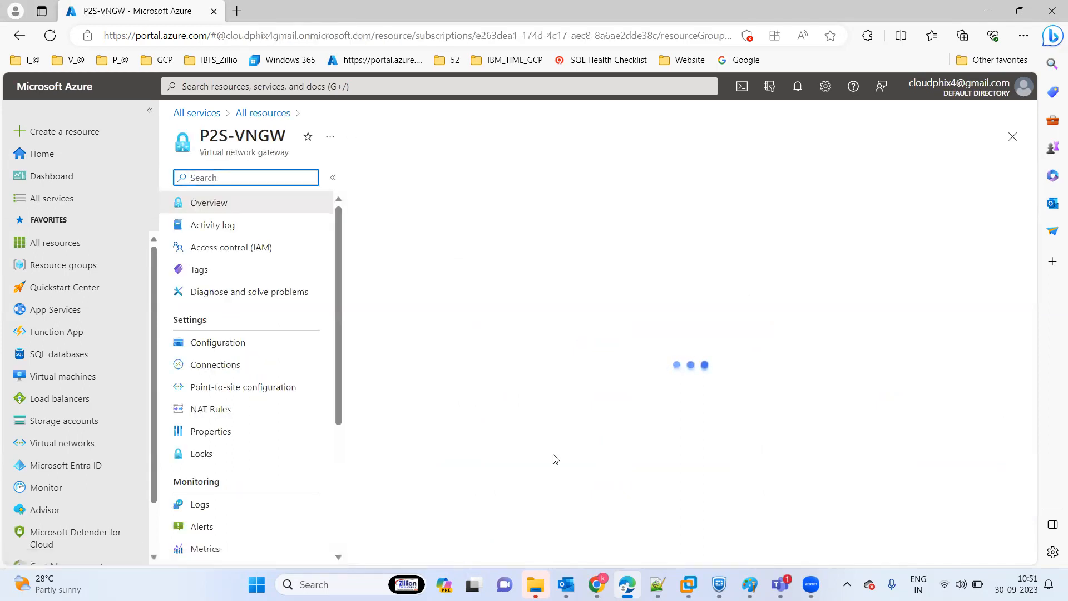
{"action": "left_click", "coordinate": [232, 392]}
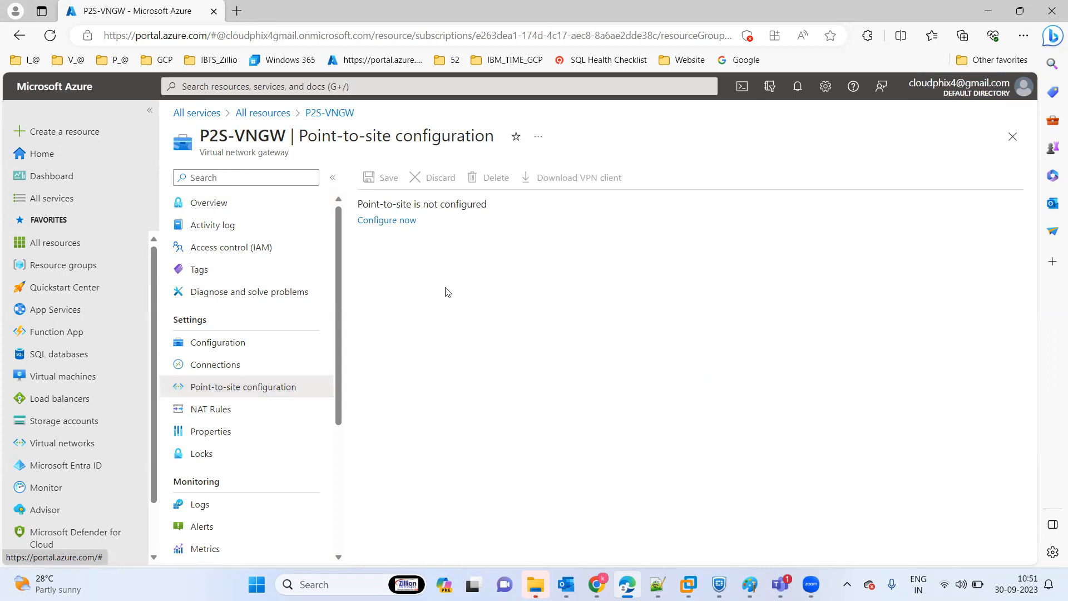
{"action": "left_click", "coordinate": [394, 223]}
Set the point-to-site address pool to 192.168.0.0/24.
{"action": "left_click", "coordinate": [394, 220]}
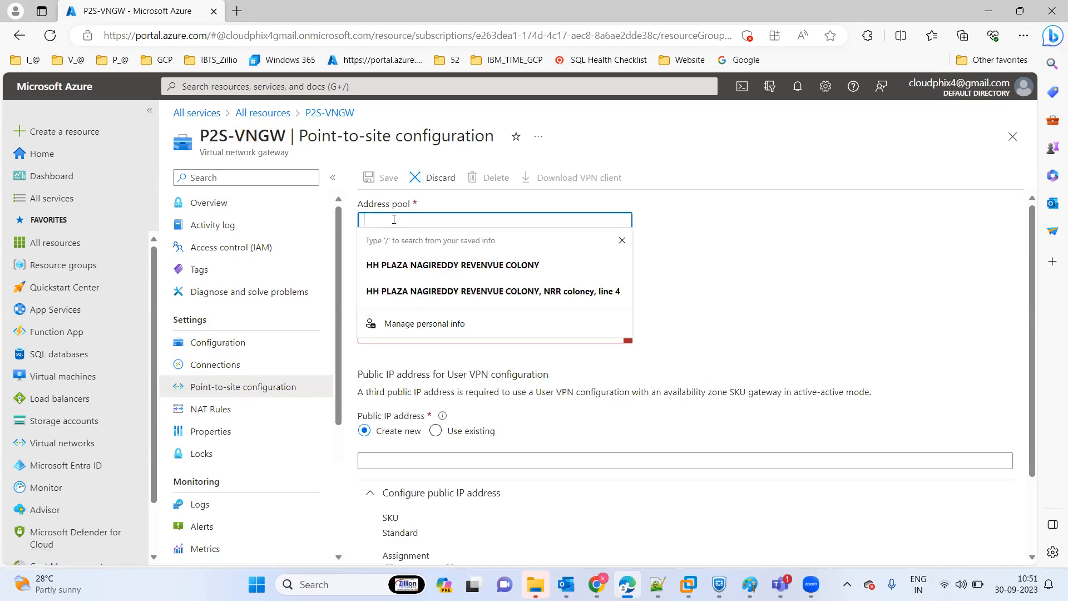
{"action": "type", "text": "192."}
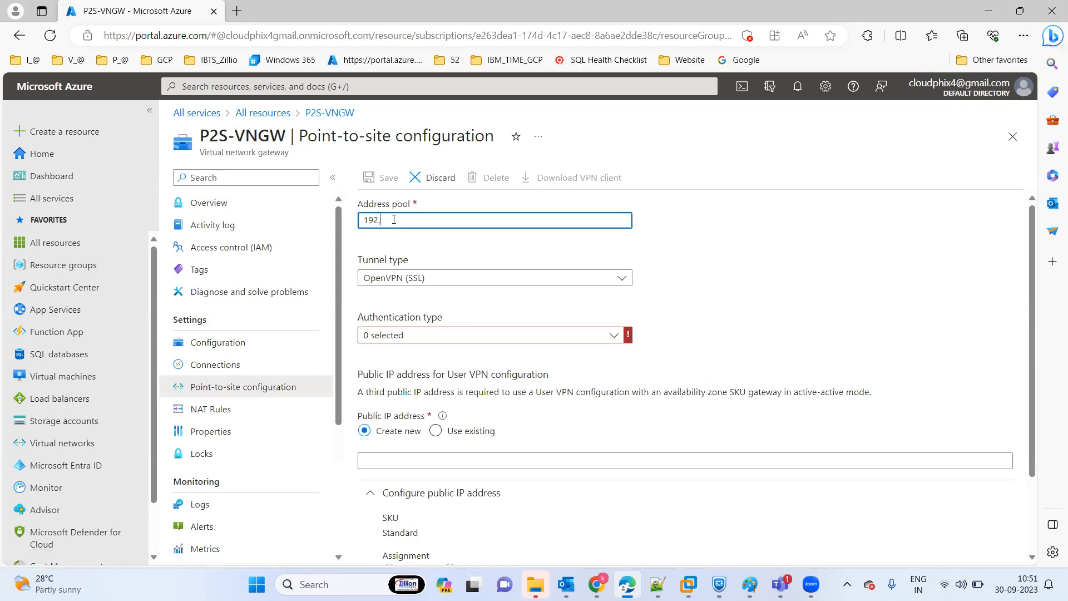
{"action": "type", "text": "168"}
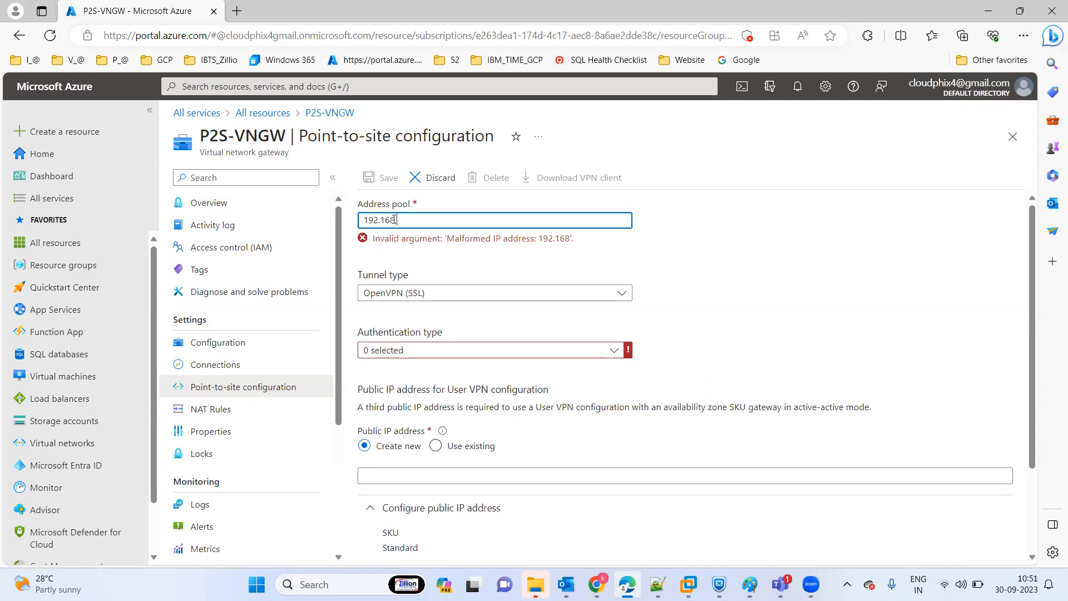
{"action": "type", "text": ".0.0/24"}
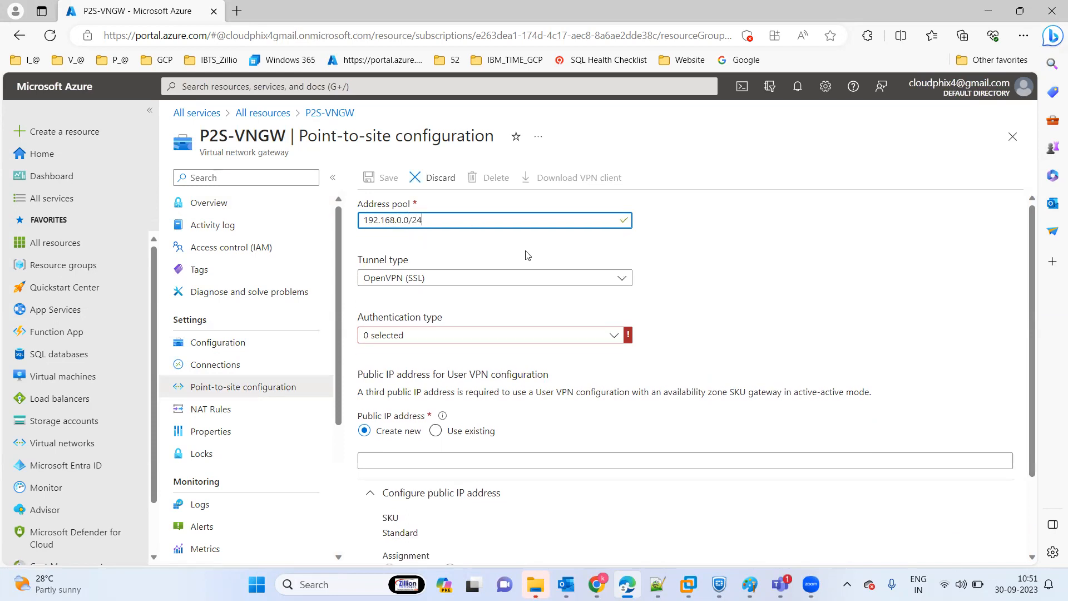
Set the tunnel type to IKEv2 and SSTP (SSL) and the authentication type to Azure certificate.
{"action": "left_click", "coordinate": [451, 281]}
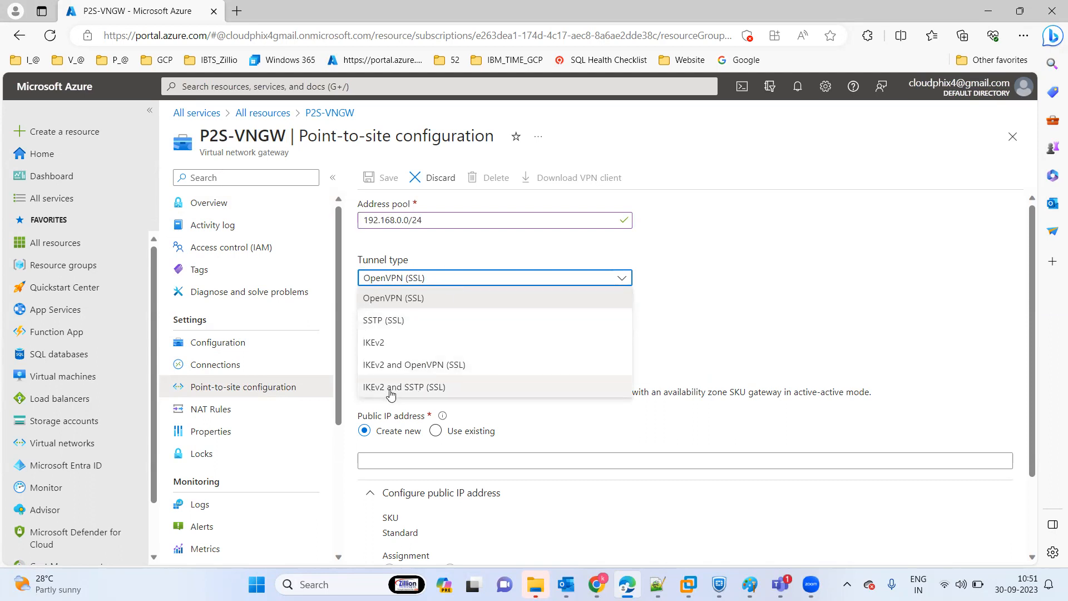
{"action": "left_click", "coordinate": [430, 389]}
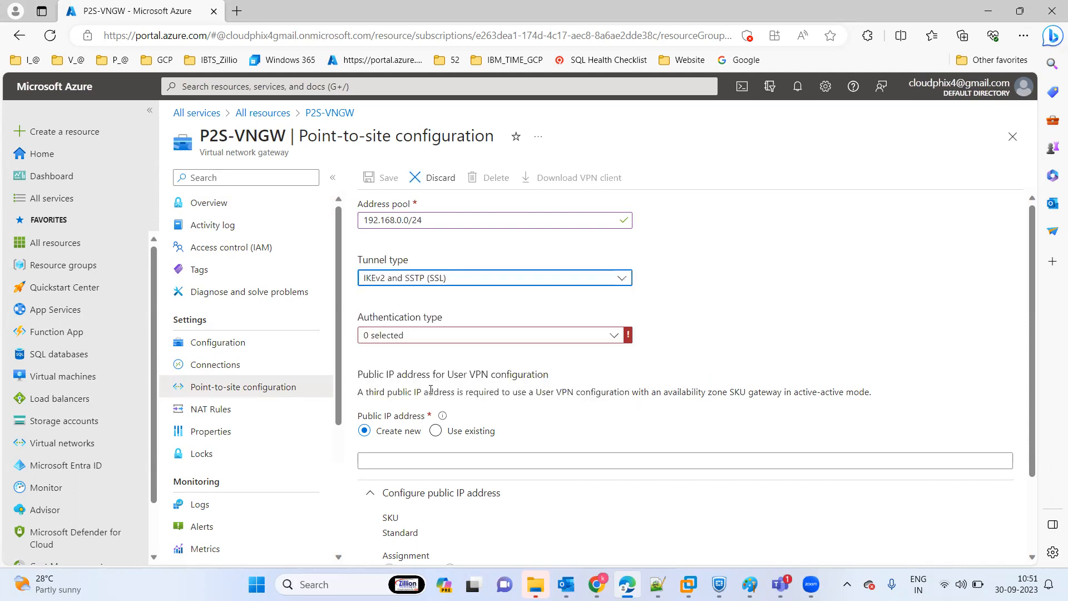
{"action": "left_click", "coordinate": [426, 342]}
{"action": "left_click", "coordinate": [369, 354]}
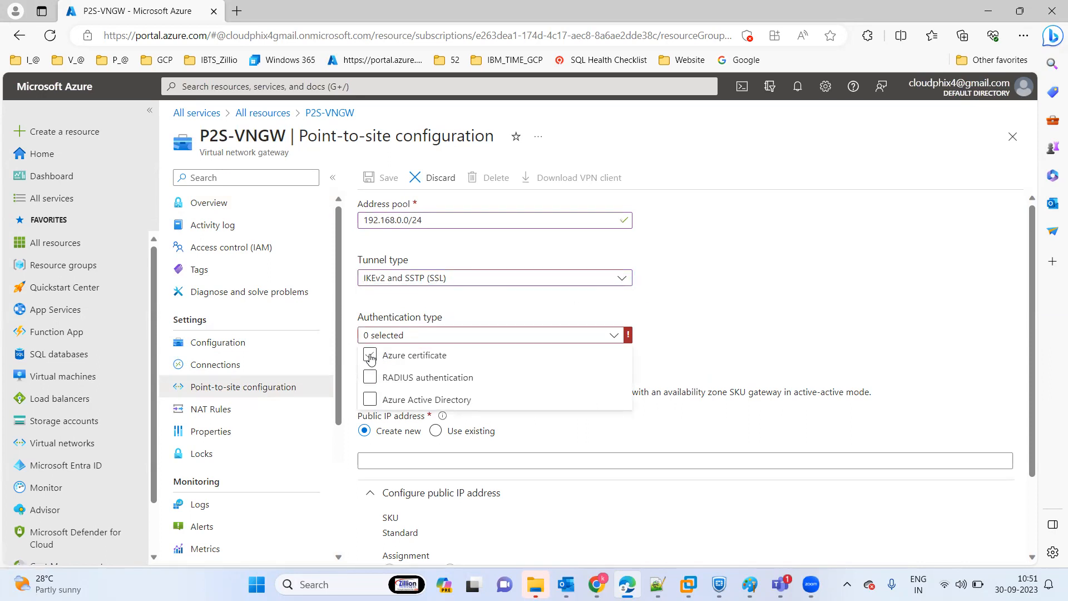
{"action": "left_click", "coordinate": [775, 304]}
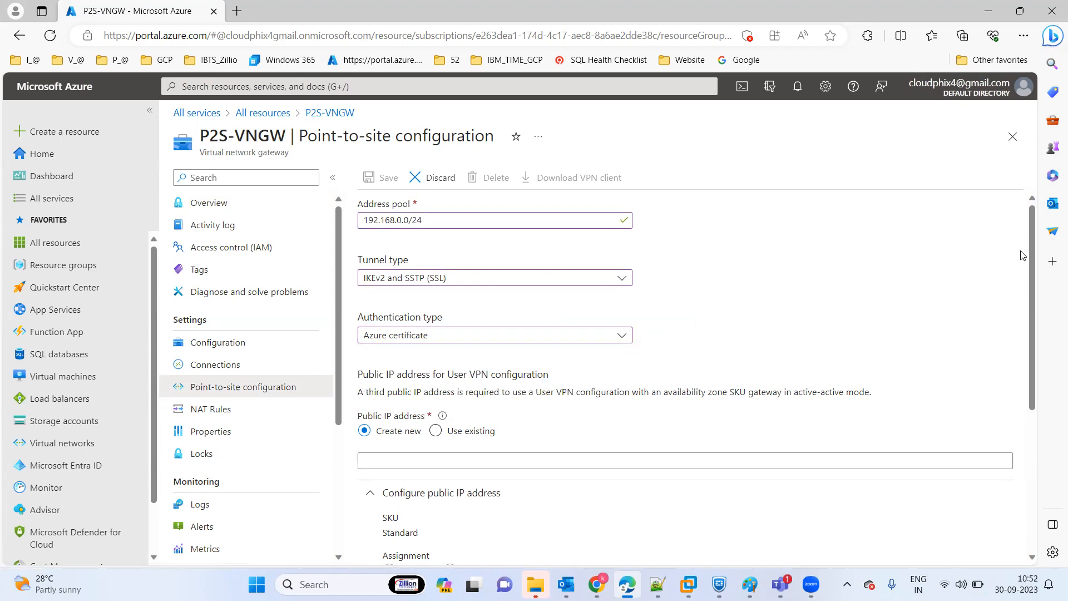
Name the new public IP address p2s-pip and enter root as the name of the first root certificate.
{"action": "scroll", "coordinate": [1031, 262], "scroll_direction": "down", "scroll_amount": 2}
{"action": "left_click", "coordinate": [501, 324]}
{"action": "type", "text": "p2s-pip"}
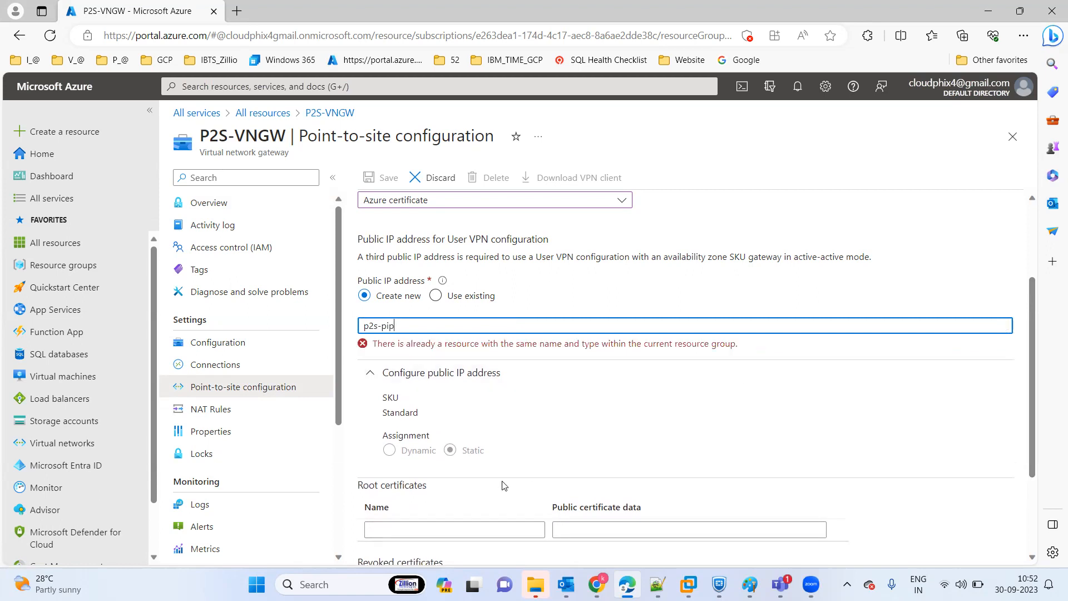
{"action": "left_click_drag", "start_coordinate": [1033, 341], "coordinate": [1031, 389]}
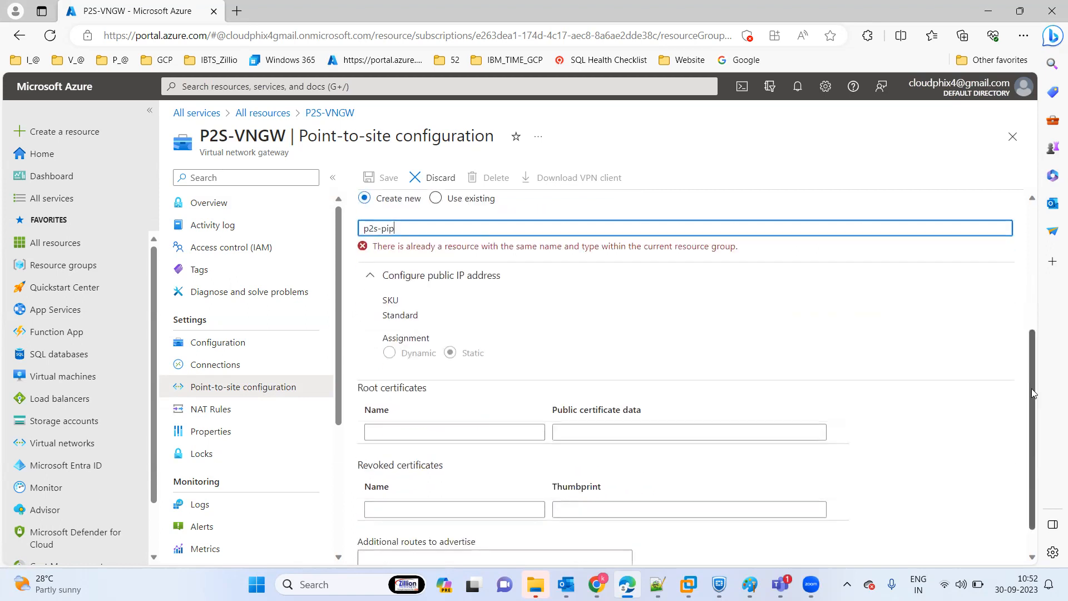
{"action": "left_click", "coordinate": [430, 428]}
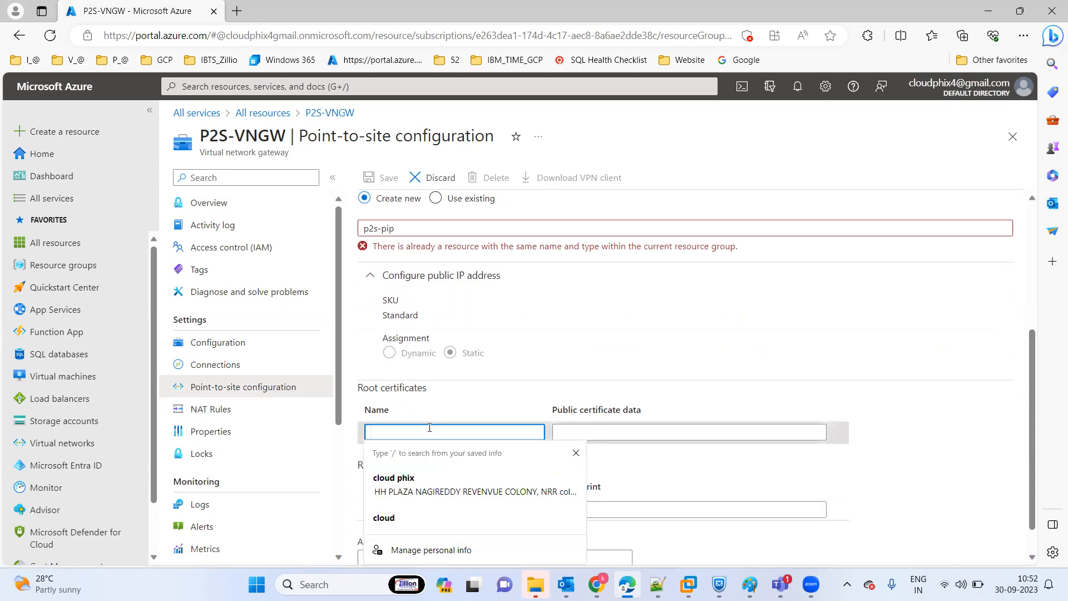
{"action": "type", "text": "root"}
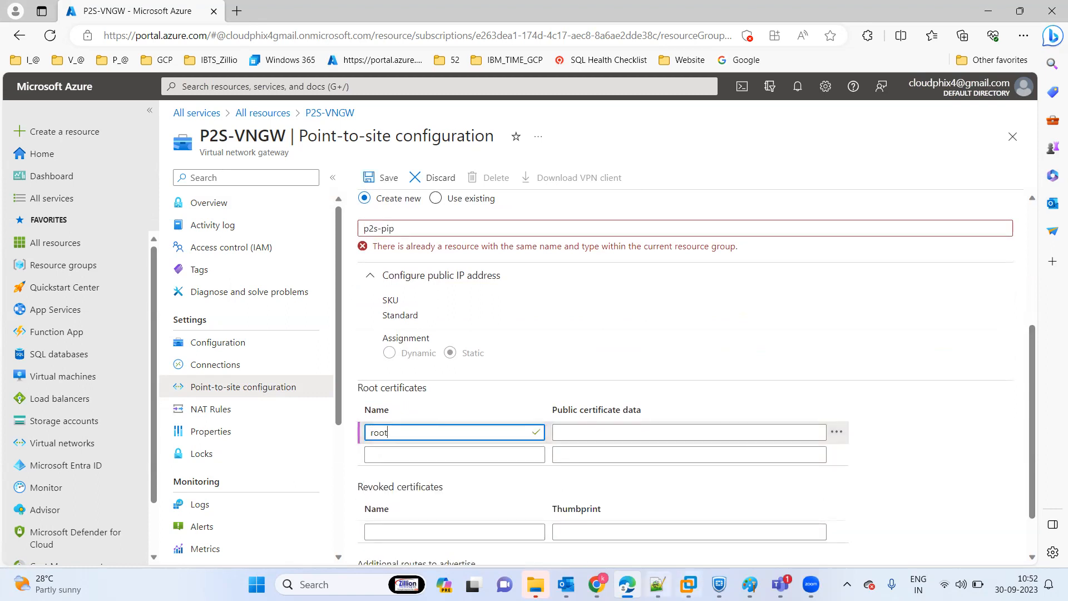
Switch to Notepad++ and select the root certificate script in lines 1 to 25 of new 3.
{"action": "mouse_move", "coordinate": [658, 584]}
{"action": "left_click", "coordinate": [641, 554]}
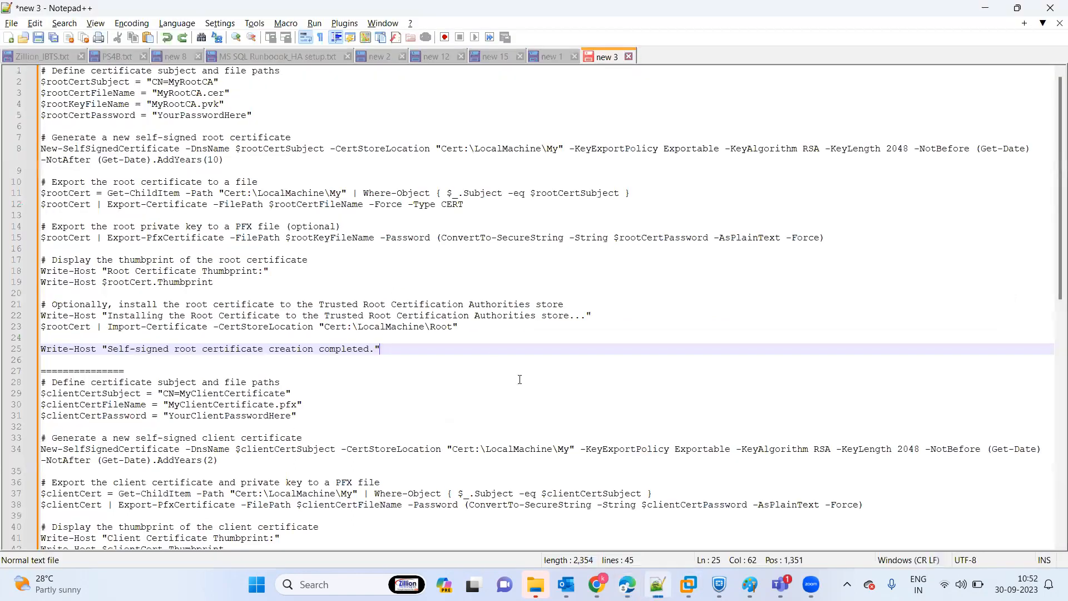
{"action": "left_click_drag", "start_coordinate": [412, 348], "coordinate": [29, 43]}
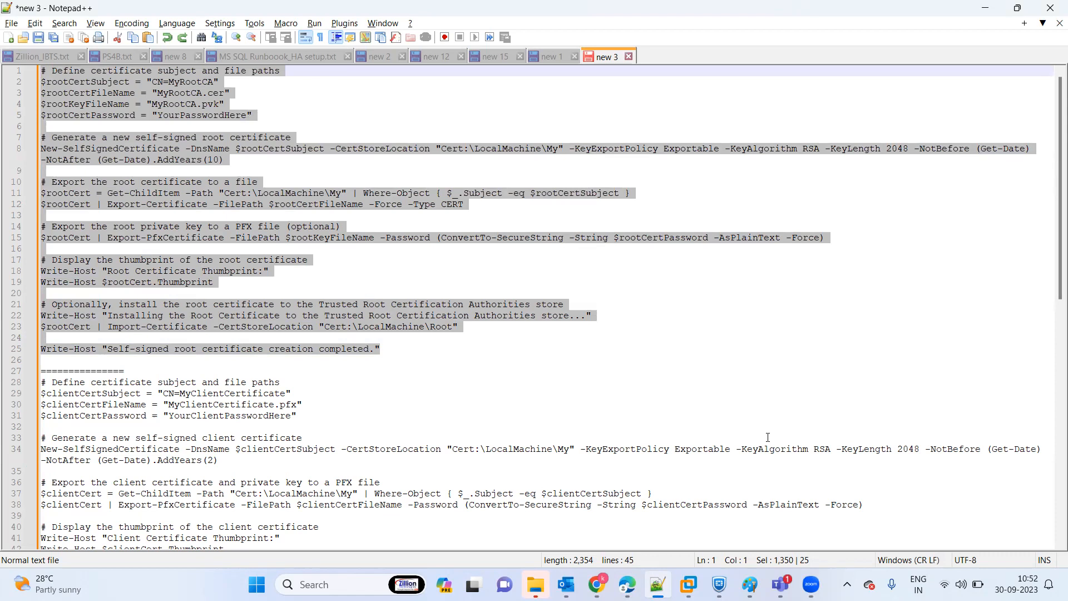
Switch to the opsvm2022 virtual machine in VMware Workstation and run the whole Notepad root certificate script in the administrator PowerShell session.
{"action": "left_click", "coordinate": [689, 584]}
{"action": "mouse_move", "coordinate": [609, 538]}
{"action": "left_click", "coordinate": [617, 482]}
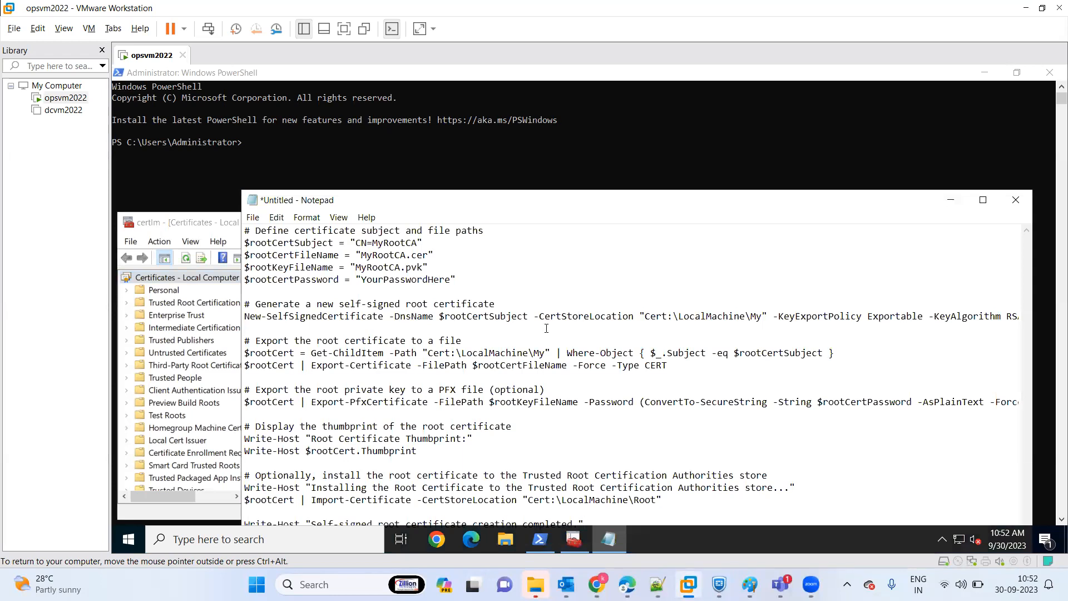
{"action": "key", "text": "ctrl+a"}
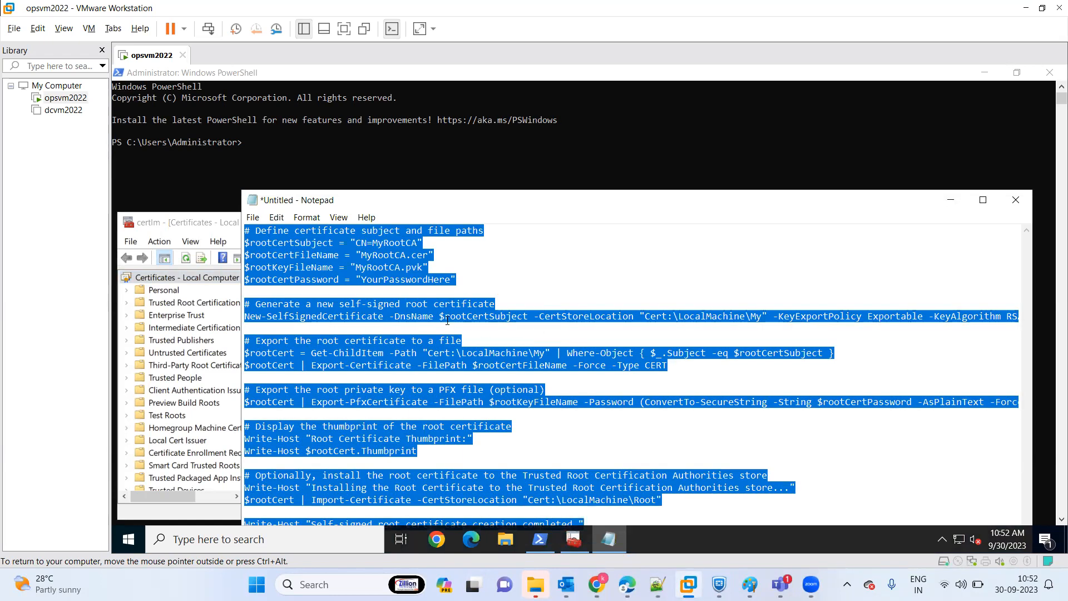
{"action": "left_click", "coordinate": [261, 141]}
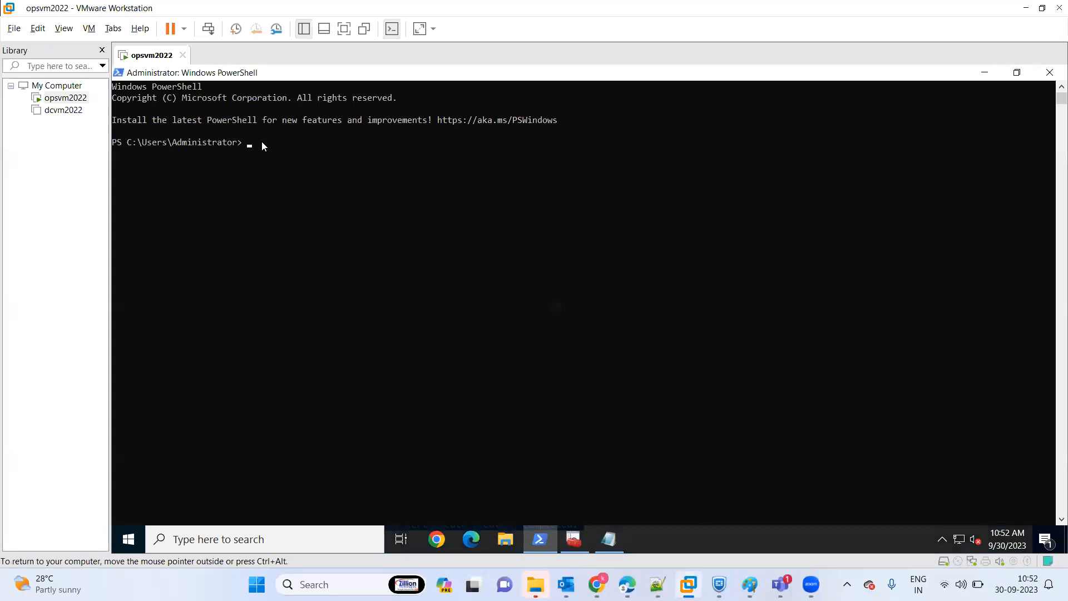
{"action": "right_click", "coordinate": [262, 141]}
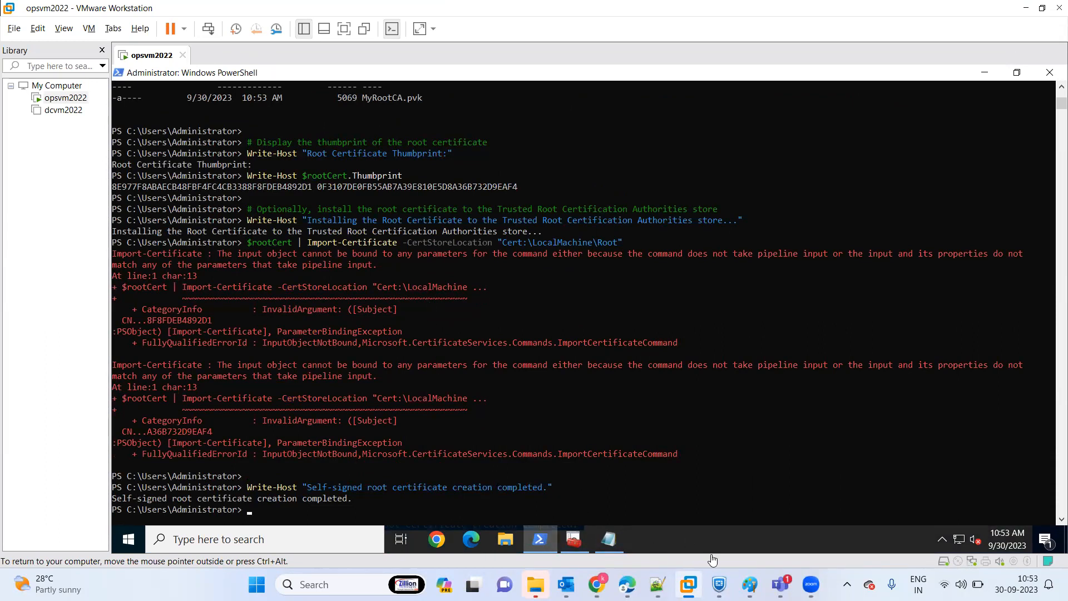
Switch to certlm, refresh it, and select the first MyRootCA certificate in the local computer's Personal certificates.
{"action": "left_click", "coordinate": [574, 540]}
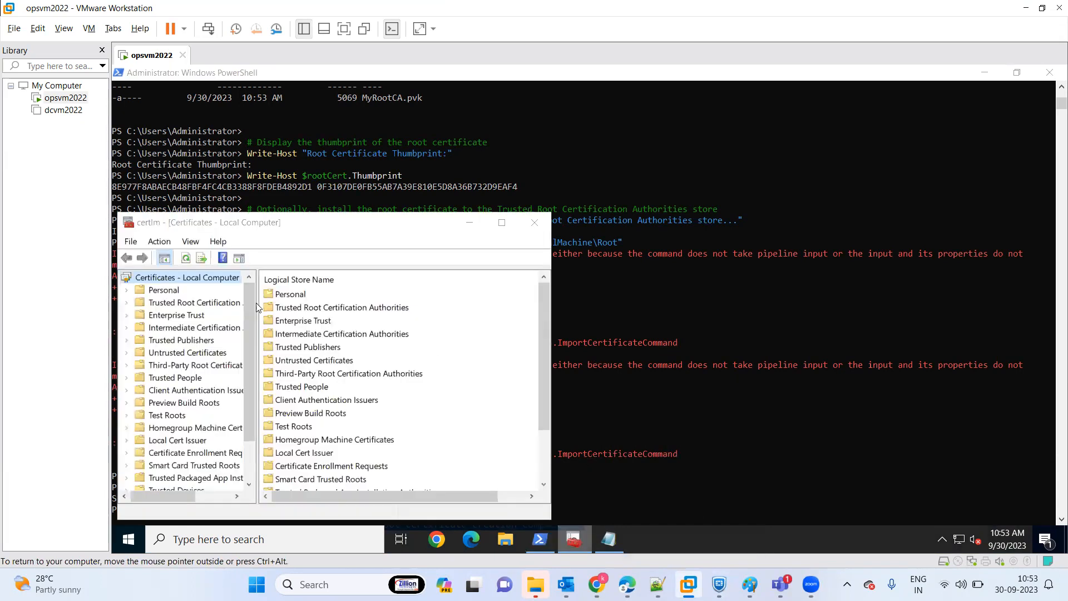
{"action": "left_click", "coordinate": [185, 258]}
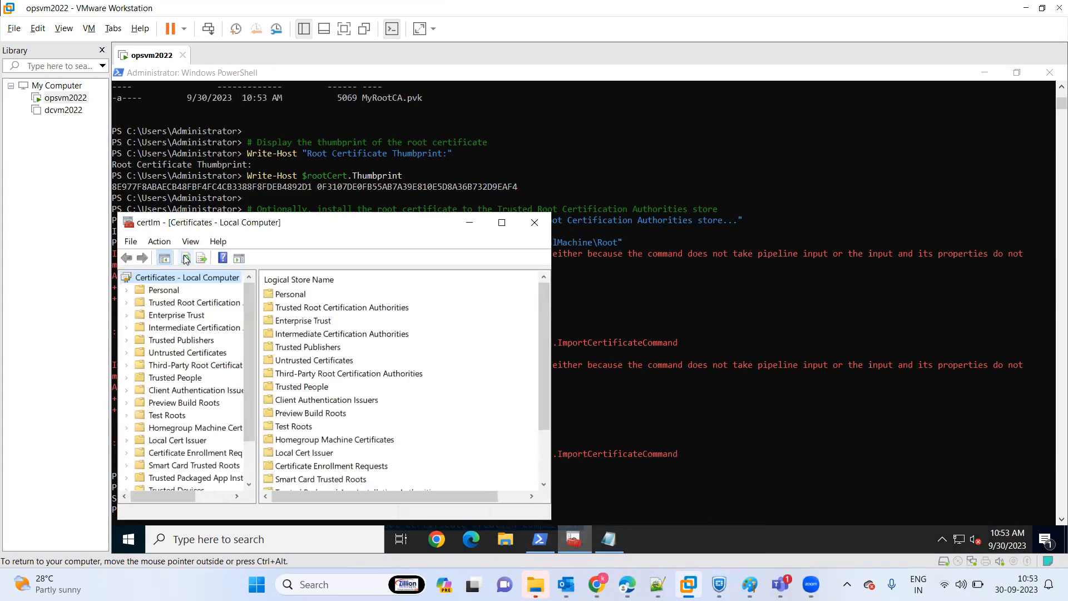
{"action": "left_click", "coordinate": [124, 292]}
{"action": "left_click", "coordinate": [168, 304]}
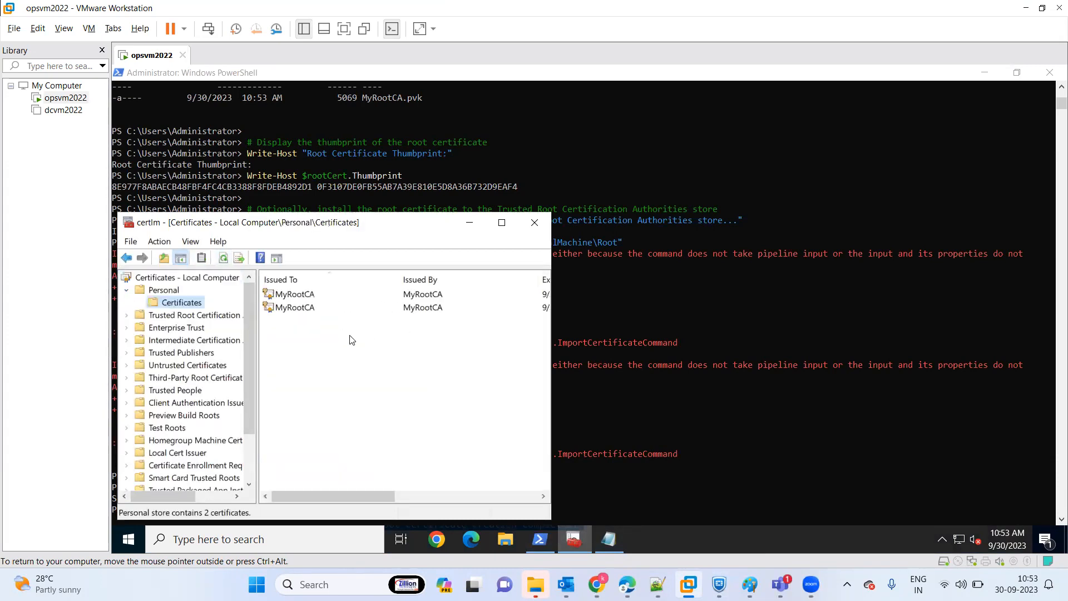
{"action": "left_click", "coordinate": [501, 224]}
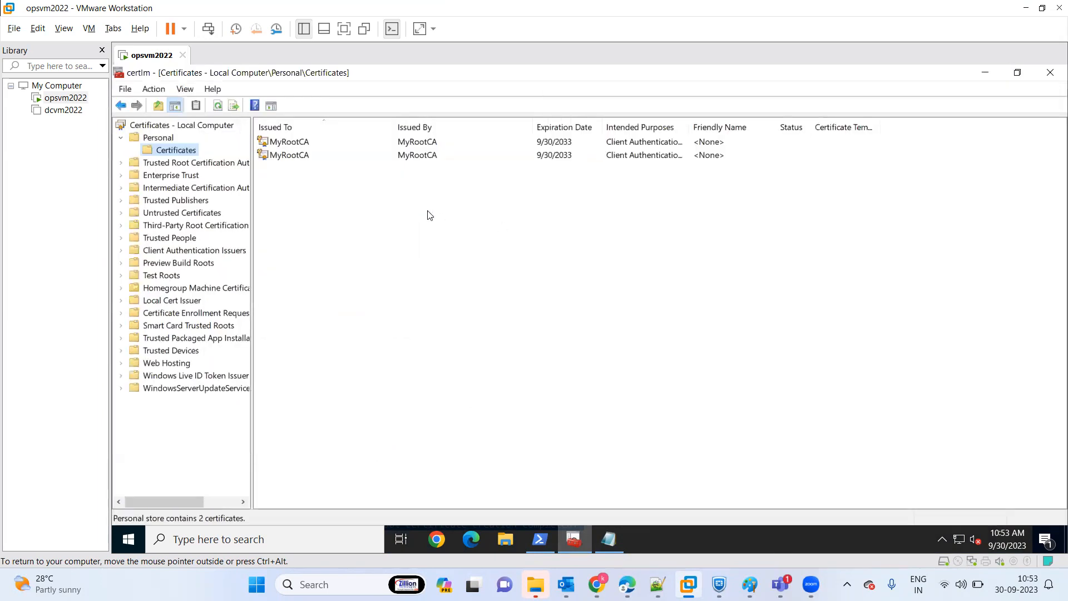
{"action": "left_click", "coordinate": [297, 142]}
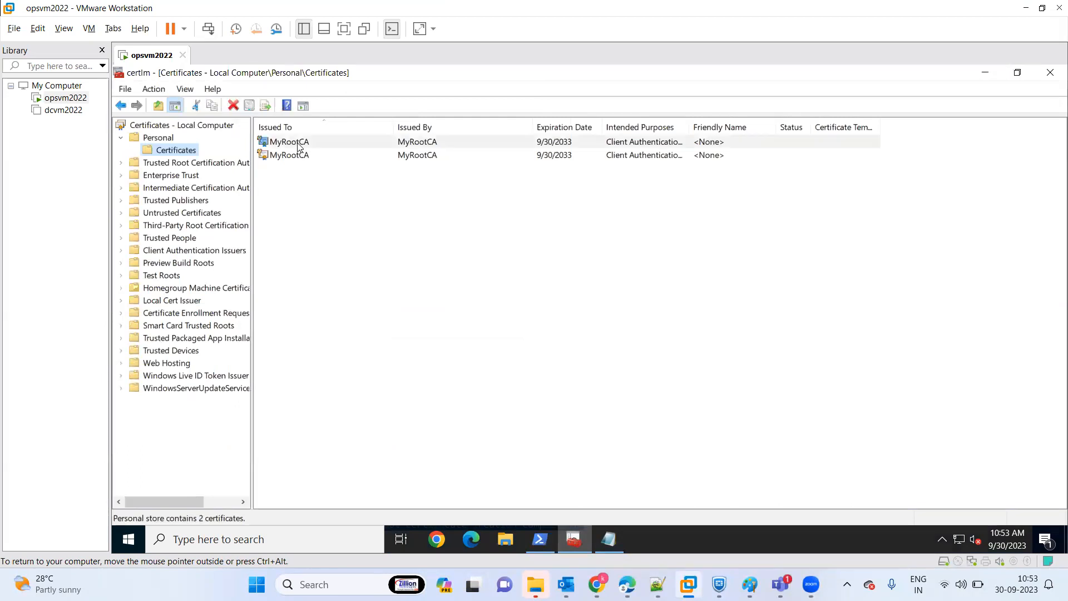
Delete the first MyRootCA certificate from the local computer's Personal certificates and minimise certlm.
{"action": "right_click", "coordinate": [297, 142]}
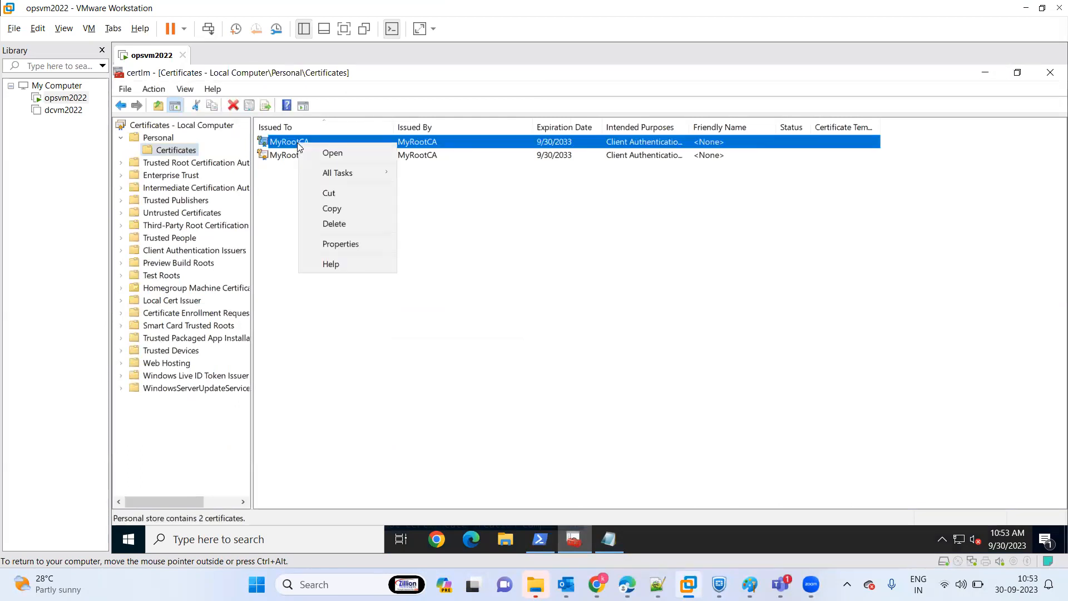
{"action": "left_click", "coordinate": [345, 223]}
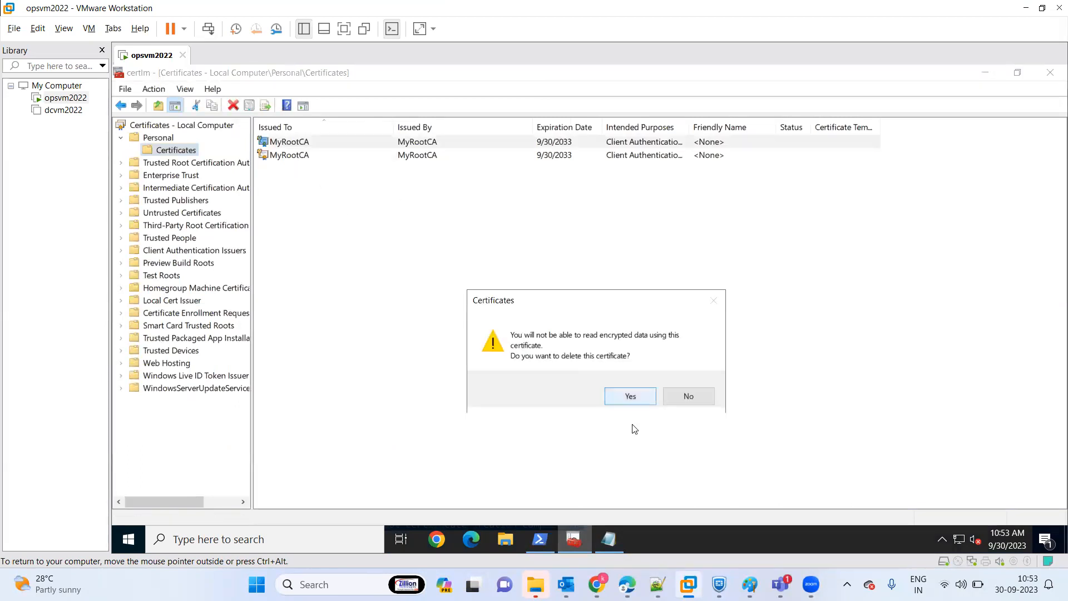
{"action": "left_click", "coordinate": [620, 396]}
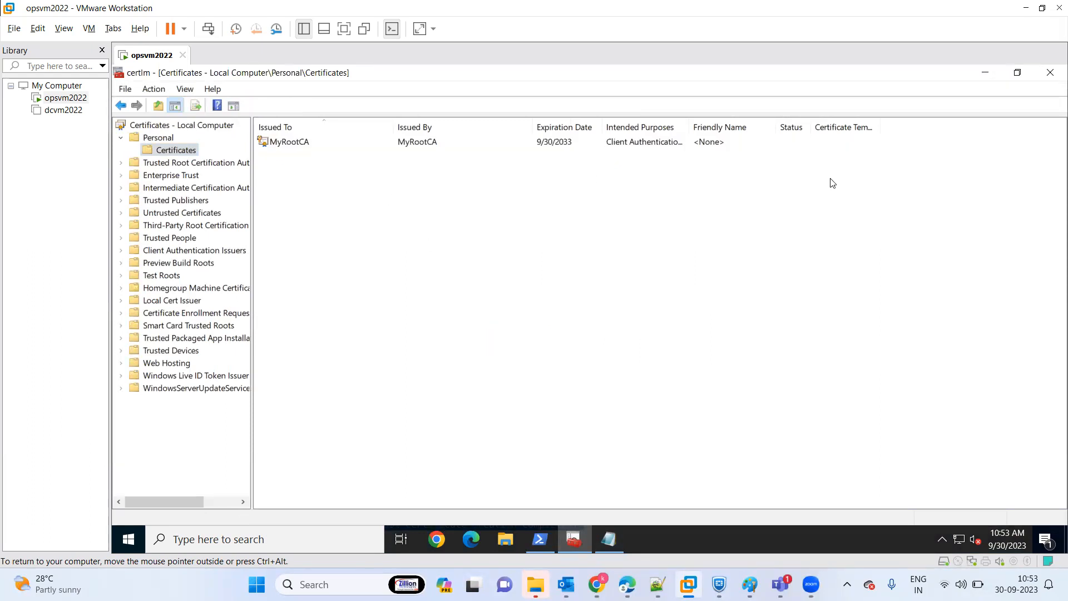
{"action": "left_click", "coordinate": [983, 75]}
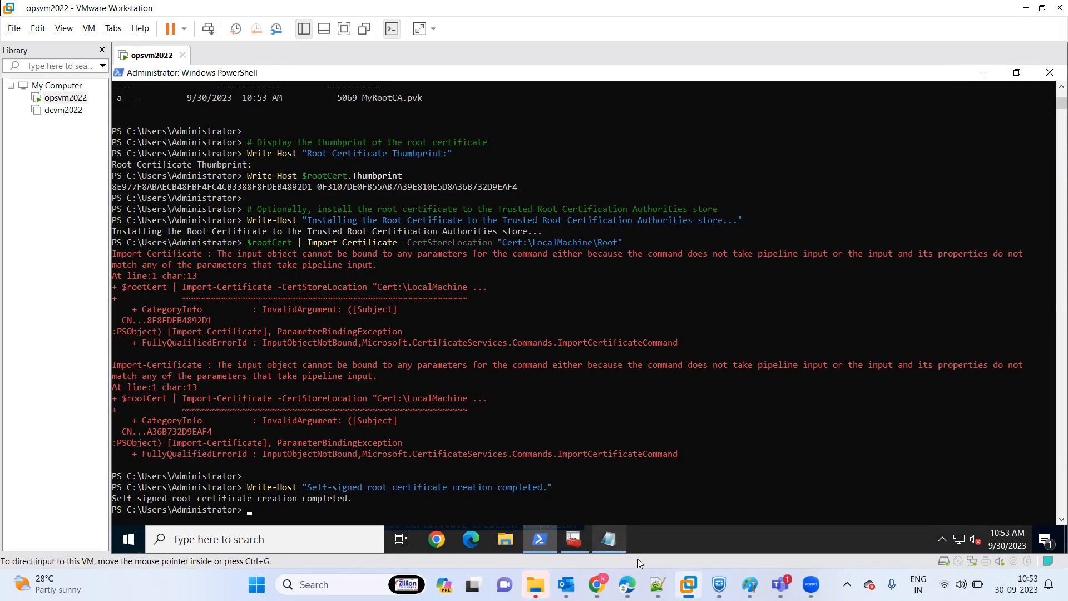
Switch to Notepad++ and select the client certificate script in lines 28 to 44 of new 3 for copying.
{"action": "left_click", "coordinate": [658, 584]}
{"action": "left_click", "coordinate": [462, 406]}
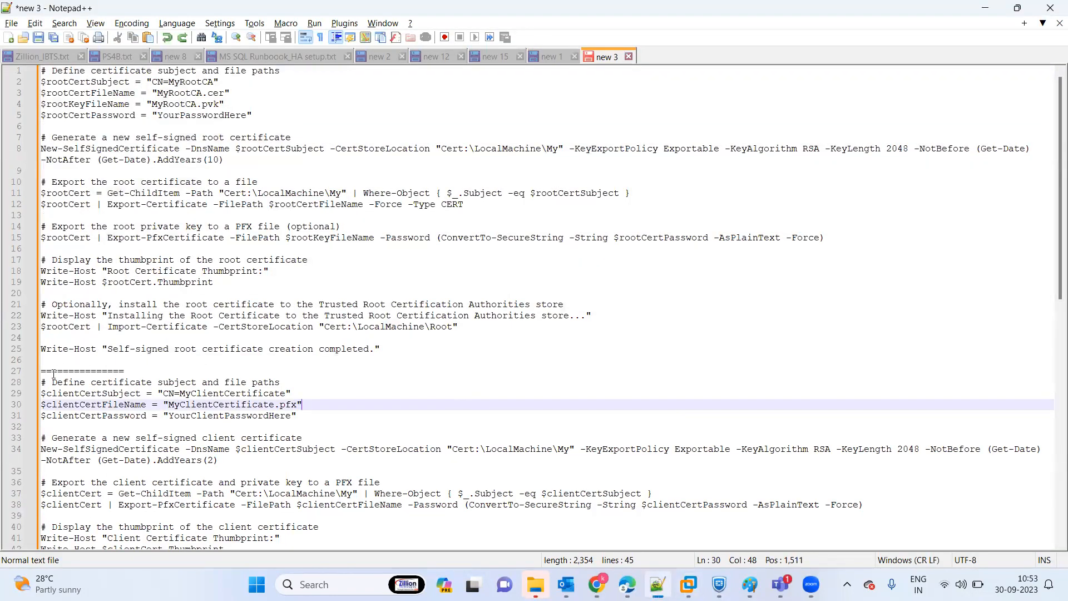
{"action": "left_click_drag", "start_coordinate": [41, 381], "coordinate": [410, 529]}
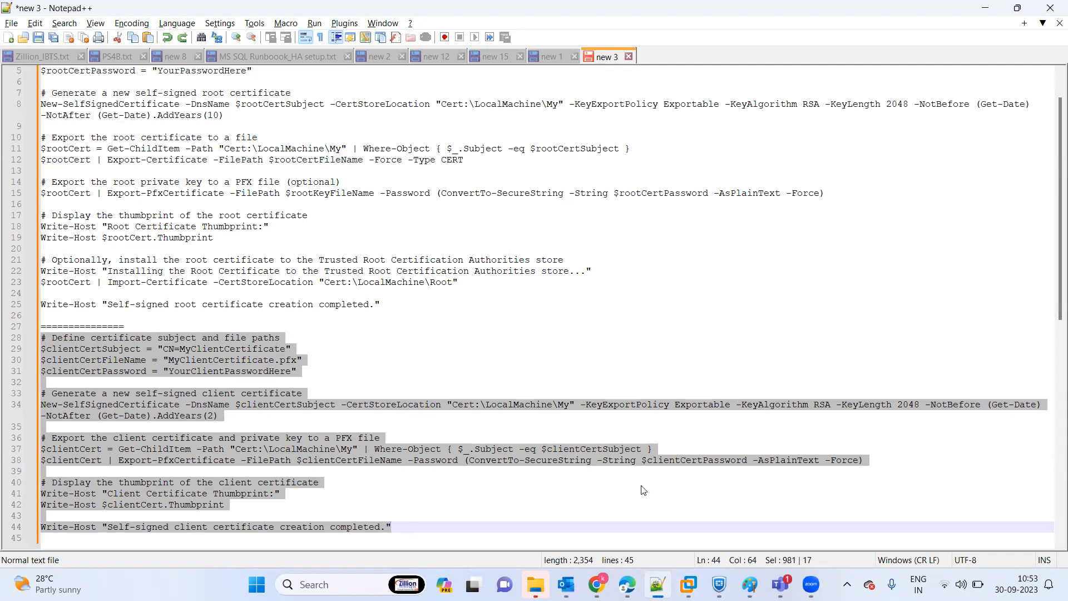
{"action": "left_click", "coordinate": [675, 485]}
Switch to the opsvm2022 virtual machine in VMware Workstation, clear the administrator PowerShell session with cls and run the copied client certificate script.
{"action": "left_click", "coordinate": [688, 585]}
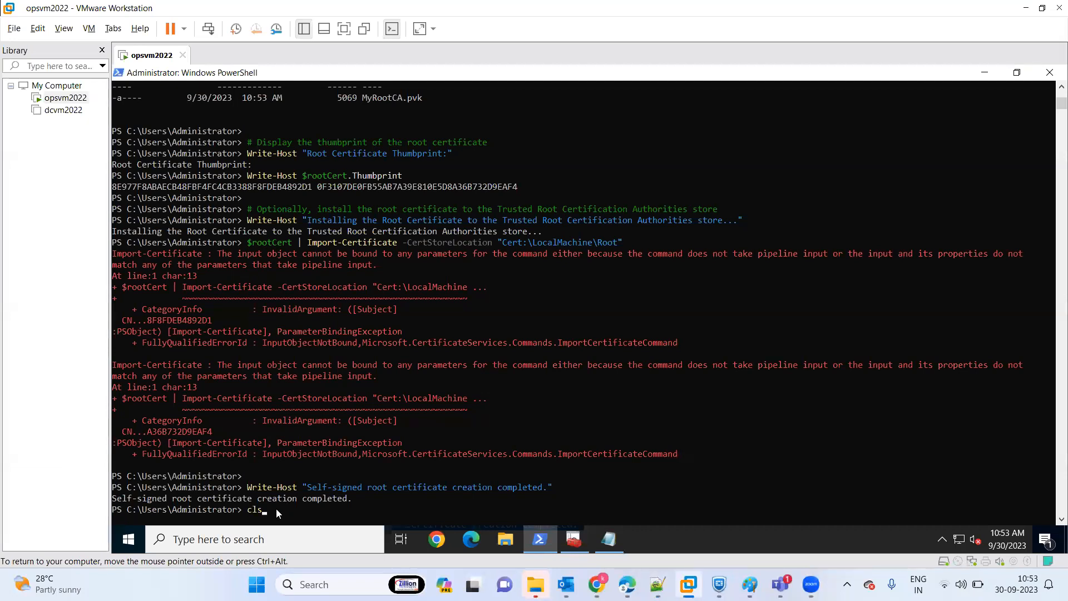
{"action": "key", "text": "Return"}
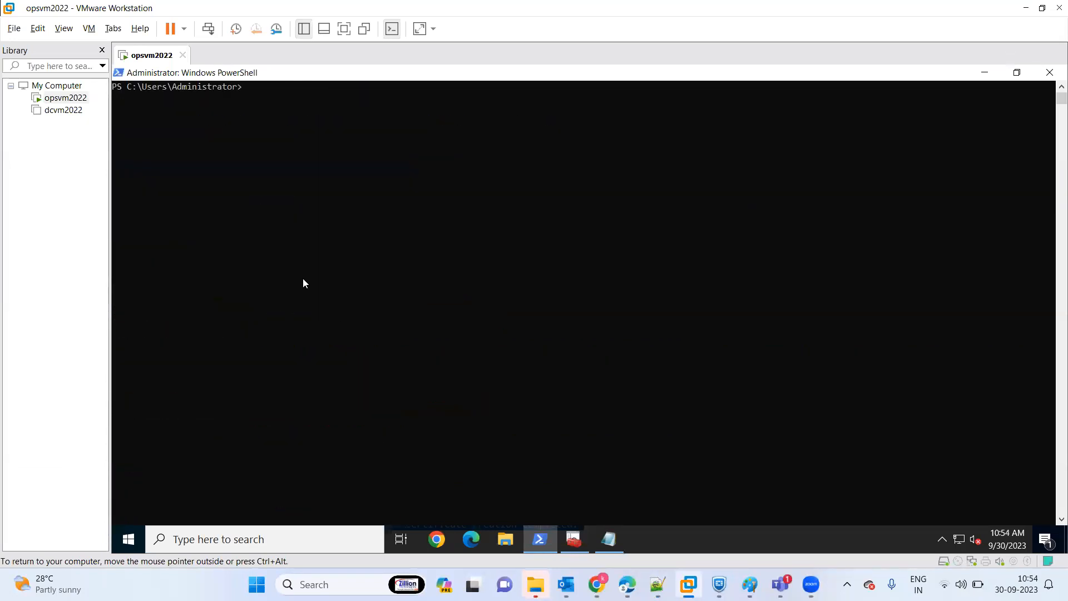
{"action": "right_click", "coordinate": [253, 91]}
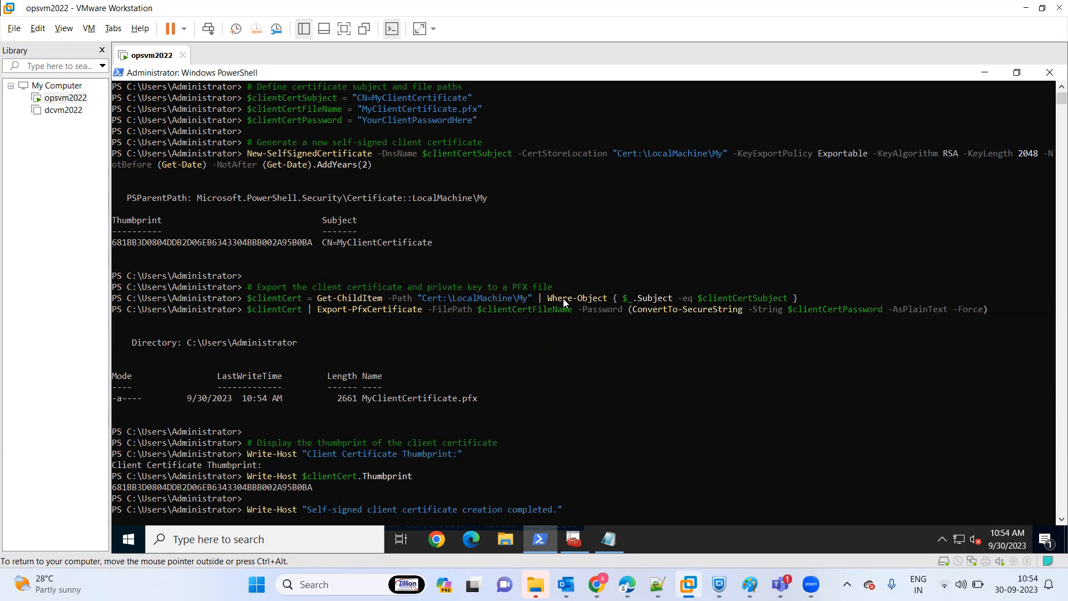
Switch to certlm, refresh the local computer's certificate stores and display the Personal certificates.
{"action": "mouse_move", "coordinate": [688, 585]}
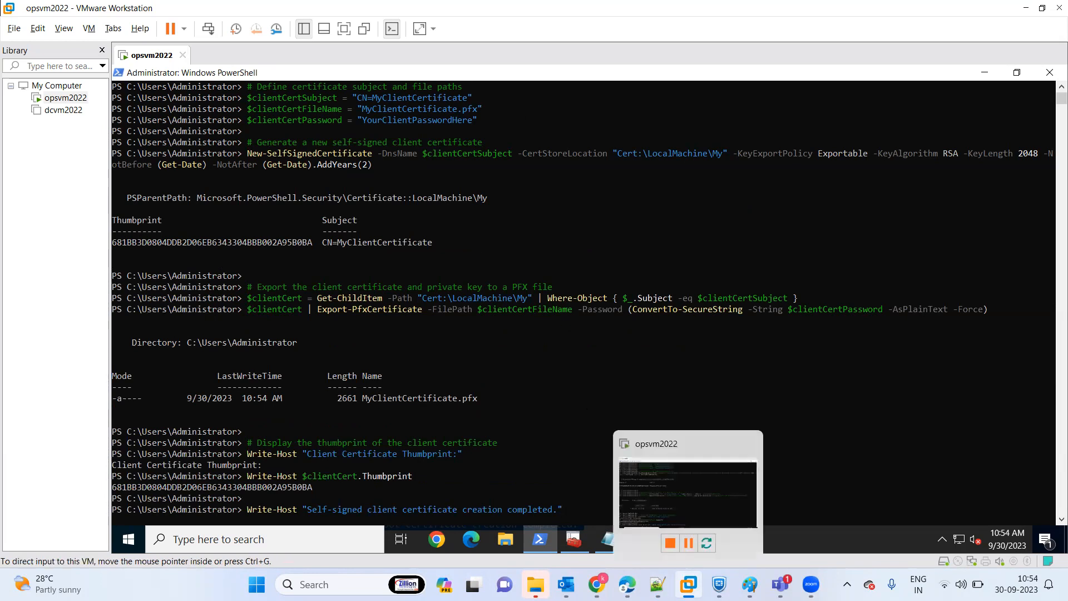
{"action": "left_click", "coordinate": [576, 544]}
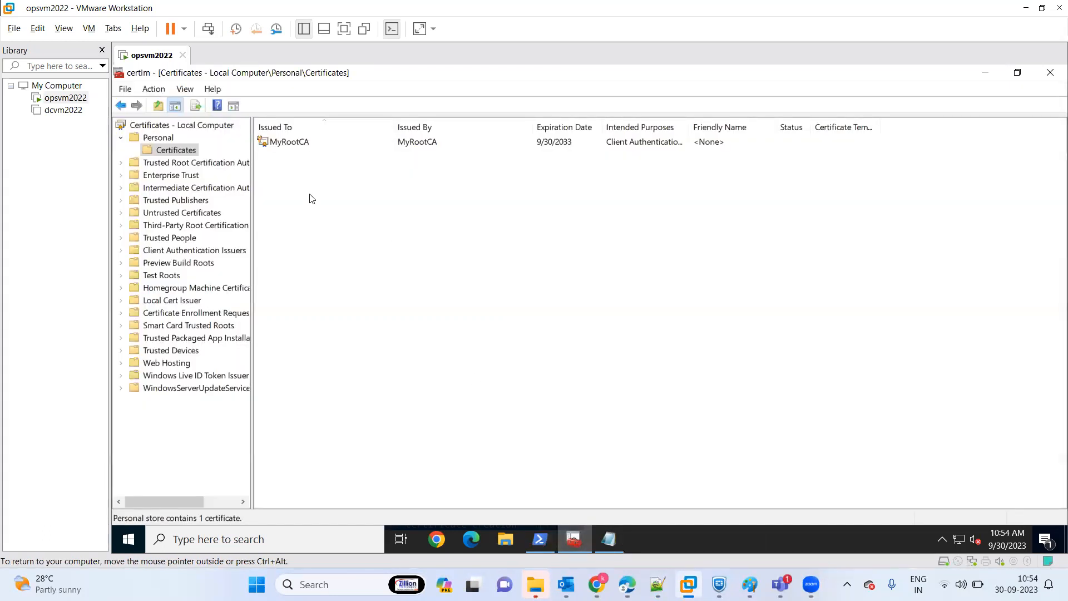
{"action": "left_click", "coordinate": [164, 127]}
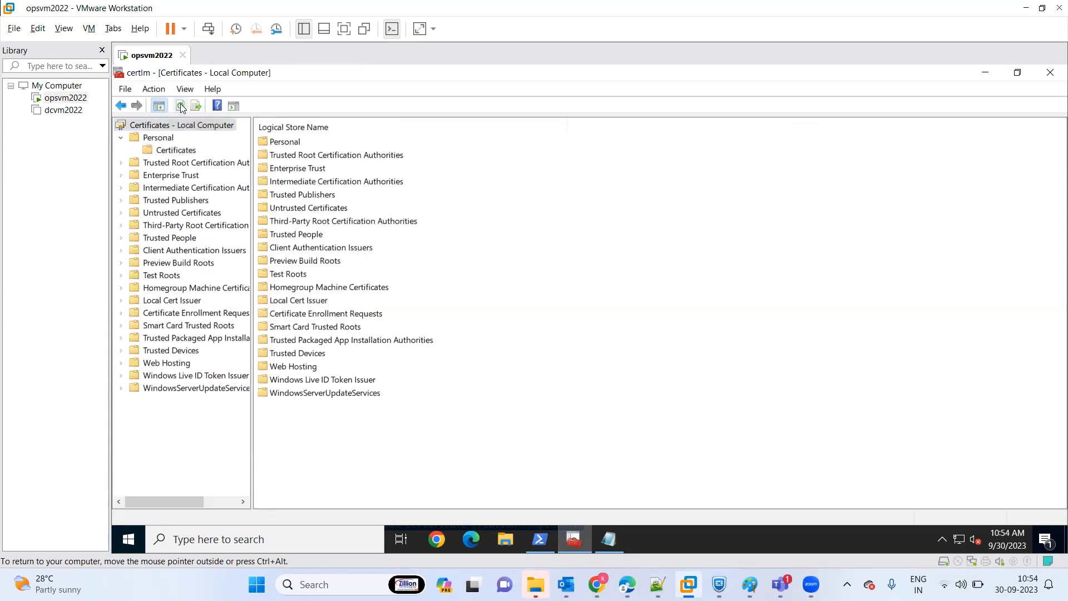
{"action": "left_click", "coordinate": [180, 105]}
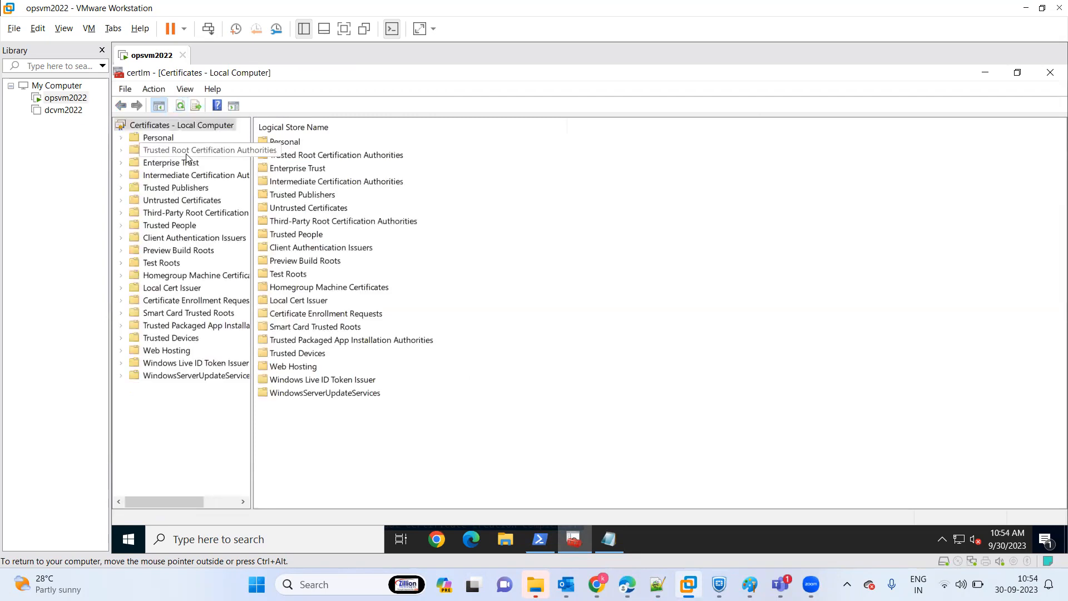
{"action": "left_click", "coordinate": [122, 138]}
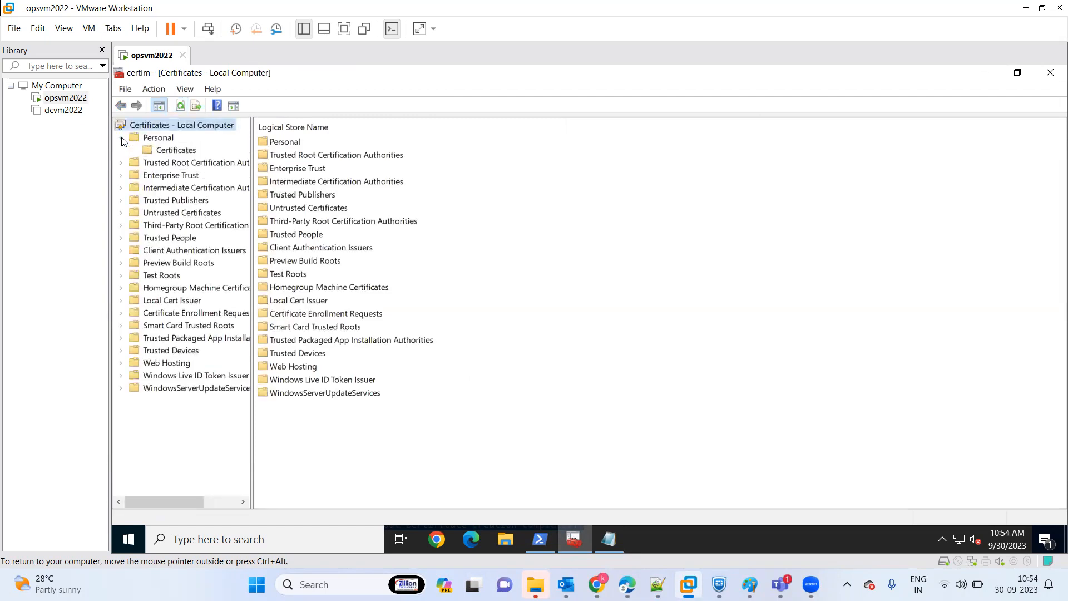
{"action": "left_click", "coordinate": [177, 151]}
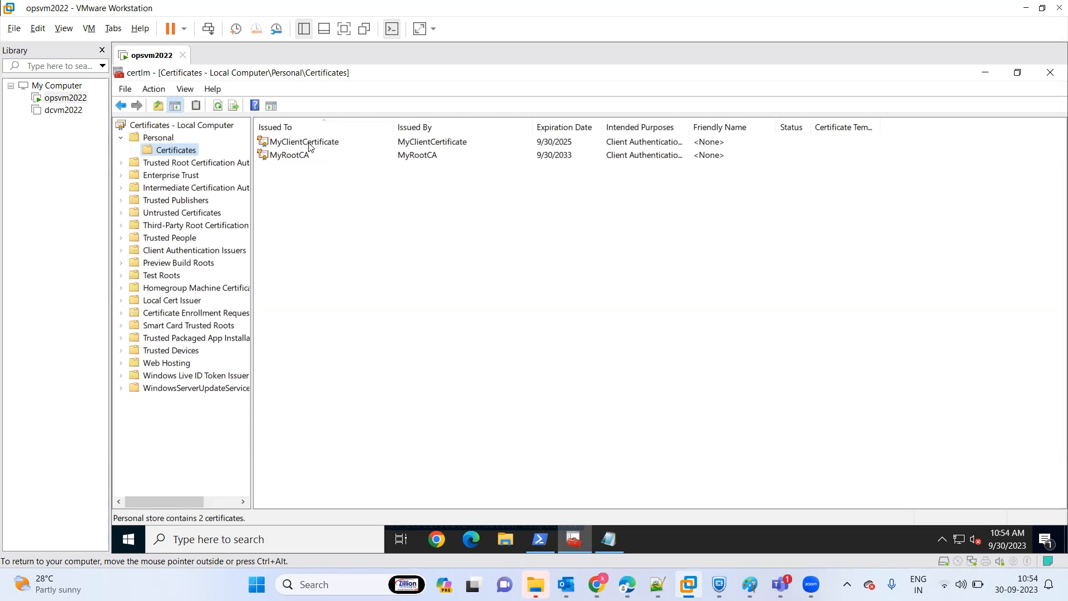
Switch to the P2S_Sept2023 diagram in Paint and mark the vNET1 to SQL VM list and the Step-2 certificate text with freehand pencil strokes.
{"action": "mouse_move", "coordinate": [750, 584]}
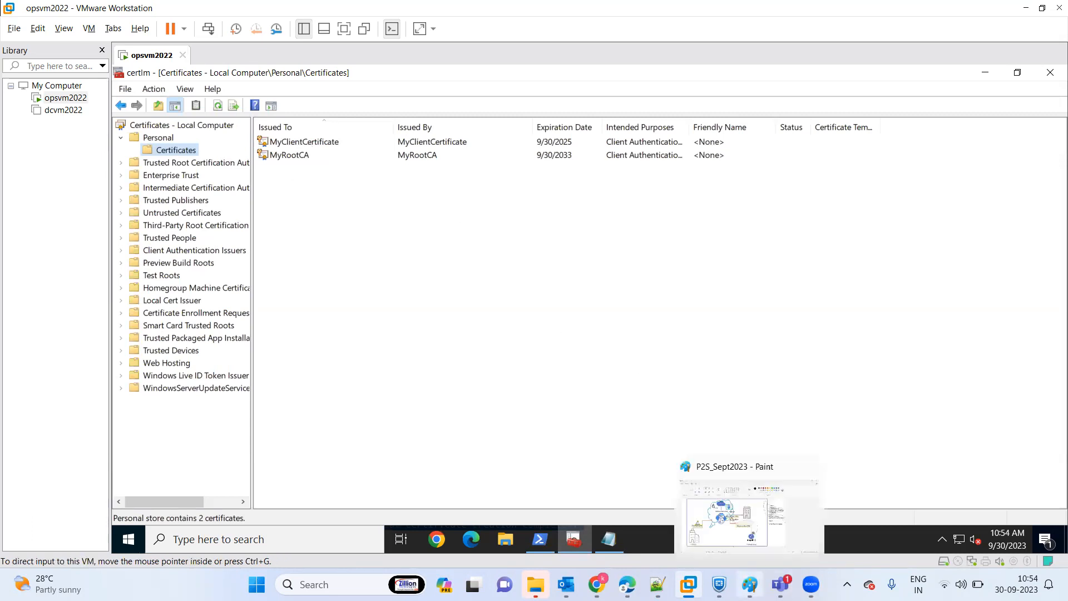
{"action": "left_click", "coordinate": [723, 518]}
{"action": "mouse_move", "coordinate": [734, 176]}
{"action": "left_mouse_down"}
{"action": "mouse_move", "coordinate": [708, 173]}
{"action": "mouse_move", "coordinate": [682, 234]}
{"action": "mouse_move", "coordinate": [826, 236]}
{"action": "mouse_move", "coordinate": [729, 200]}
{"action": "mouse_move", "coordinate": [769, 177]}
{"action": "left_mouse_up"}
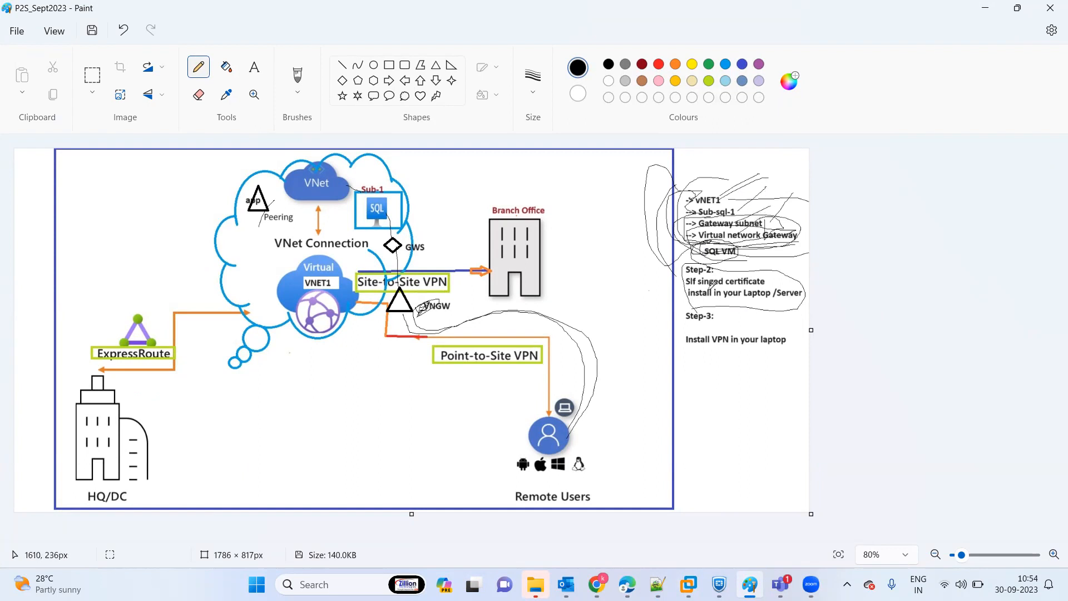
{"action": "left_click_drag", "start_coordinate": [675, 304], "coordinate": [794, 306]}
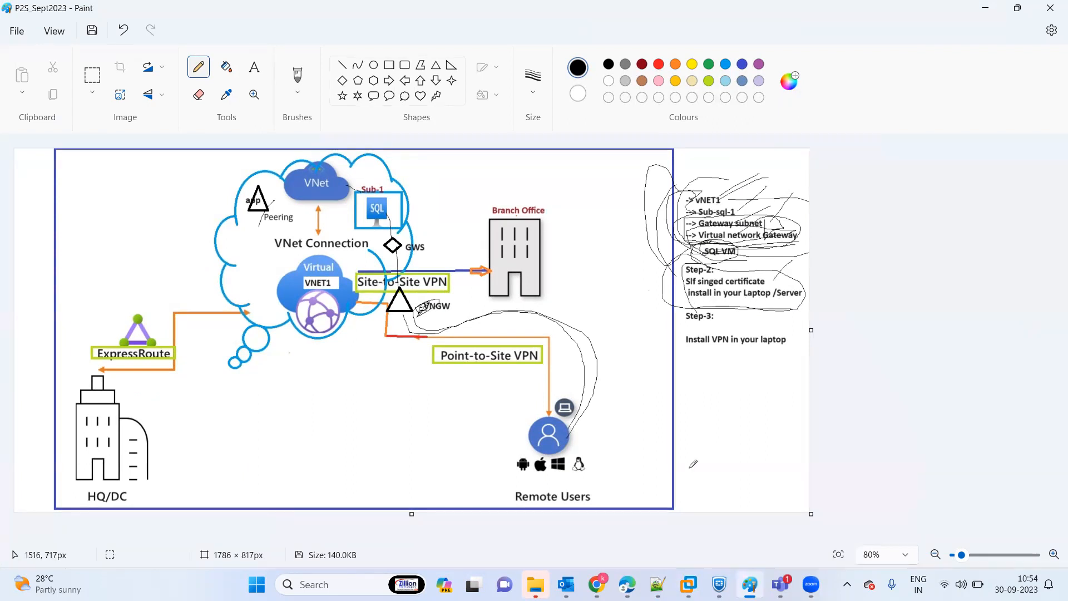
Switch to certlm in the opsvm2022 virtual machine and copy both the MyClientCertificate and MyRootCA certificates.
{"action": "left_click", "coordinate": [689, 584]}
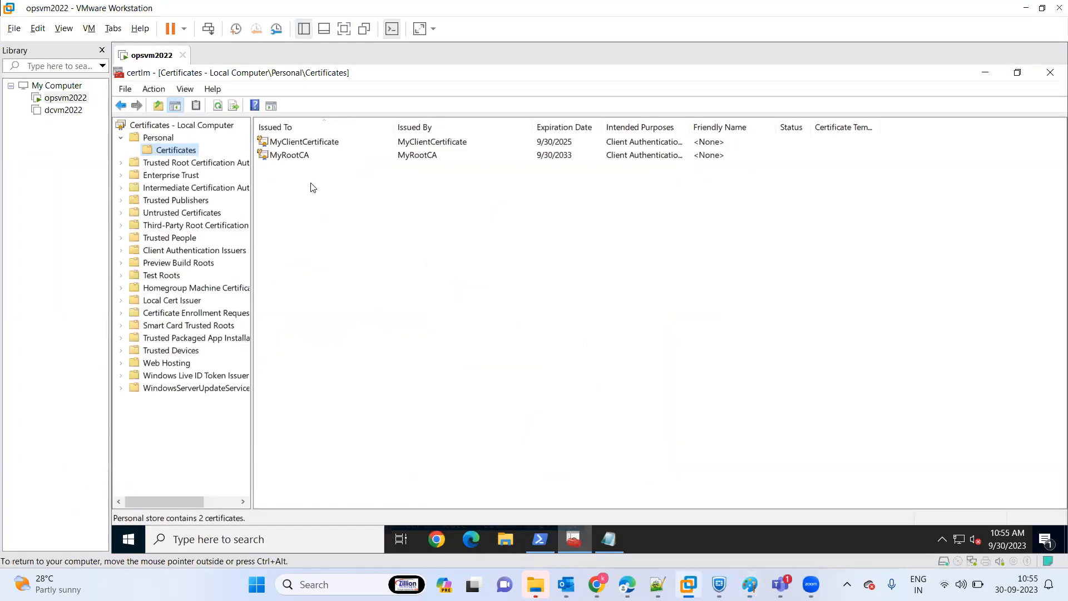
{"action": "left_click", "coordinate": [286, 160]}
{"action": "left_click", "coordinate": [286, 160]}
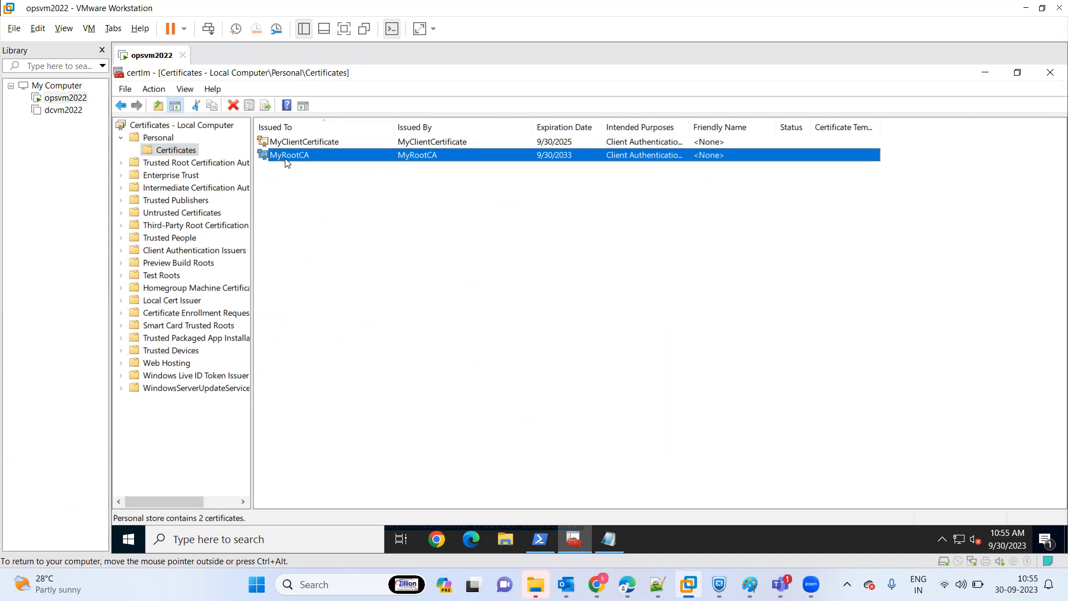
{"action": "key", "text": "ctrl+a"}
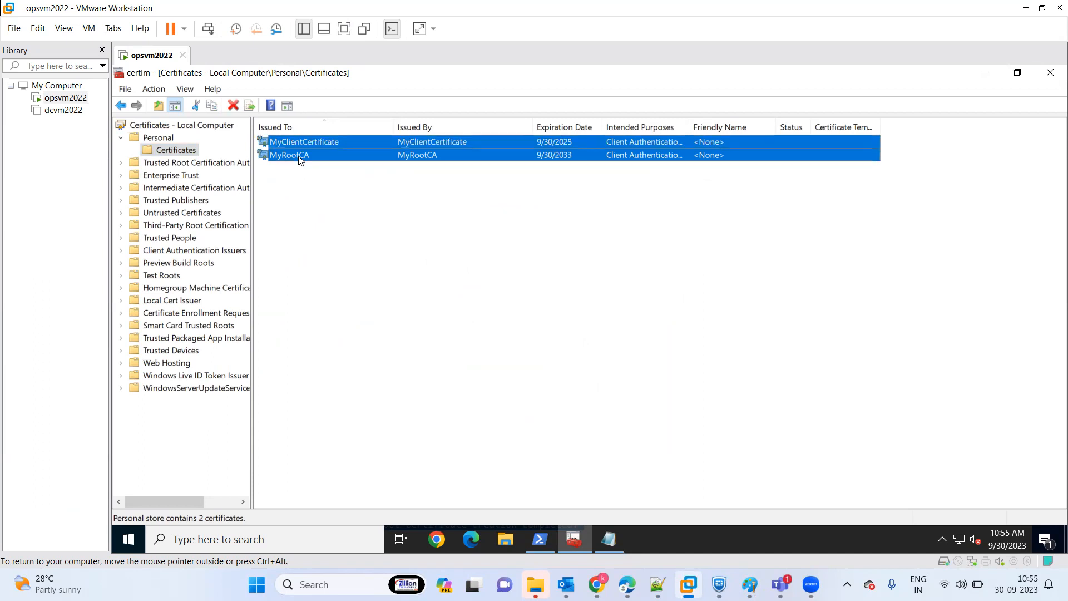
{"action": "right_click", "coordinate": [300, 160]}
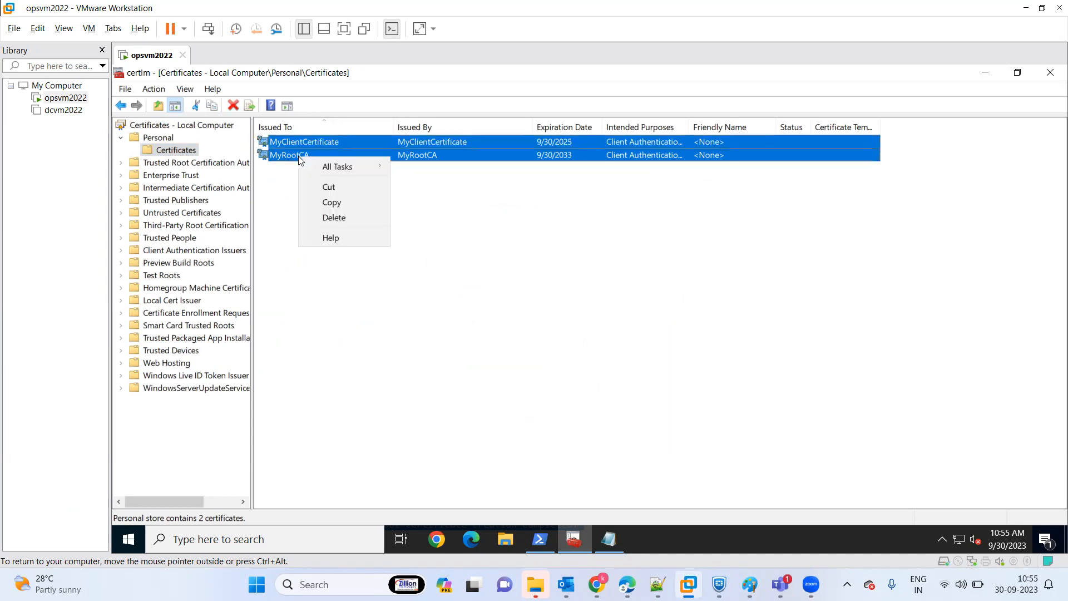
{"action": "left_click", "coordinate": [340, 207]}
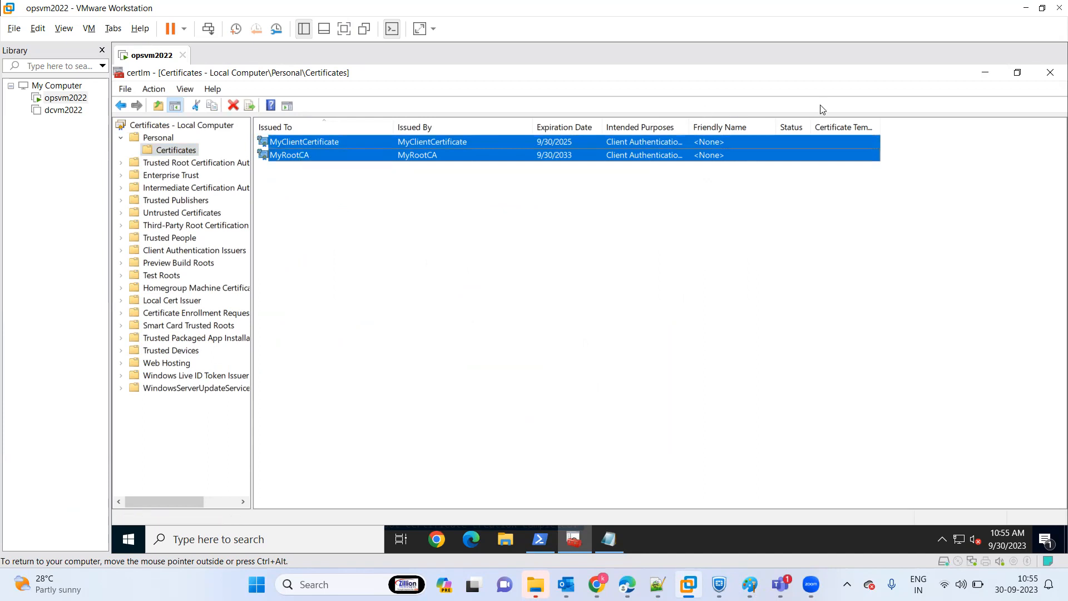
Try to paste the copied certificates onto the virtual machine's desktop and return to the Personal certificates in certlm.
{"action": "left_click", "coordinate": [985, 75]}
{"action": "left_click", "coordinate": [983, 73]}
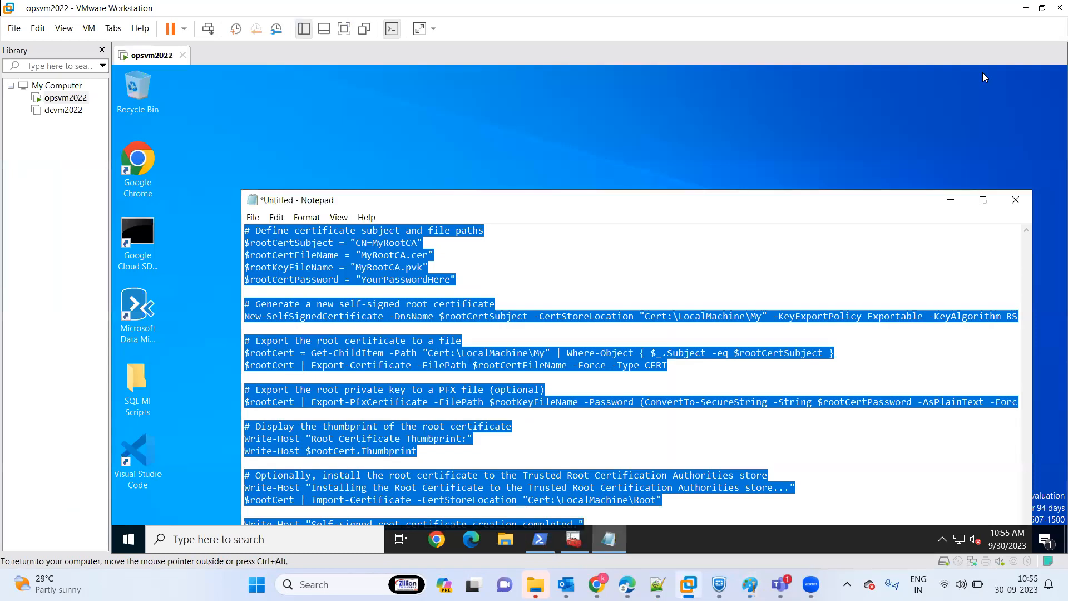
{"action": "left_click", "coordinate": [951, 199]}
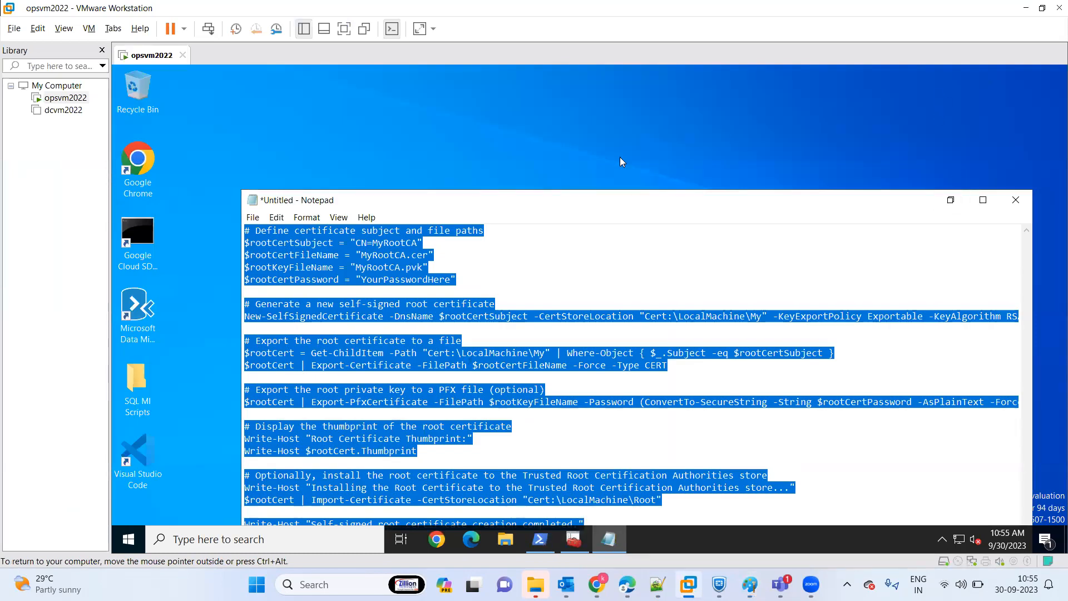
{"action": "right_click", "coordinate": [249, 111]}
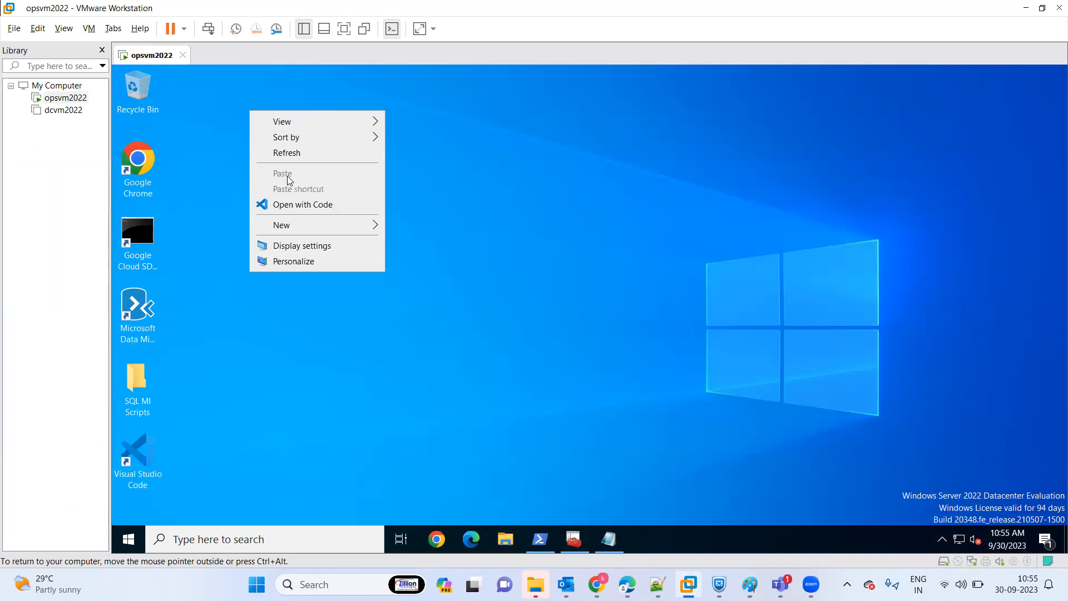
{"action": "left_click", "coordinate": [575, 334]}
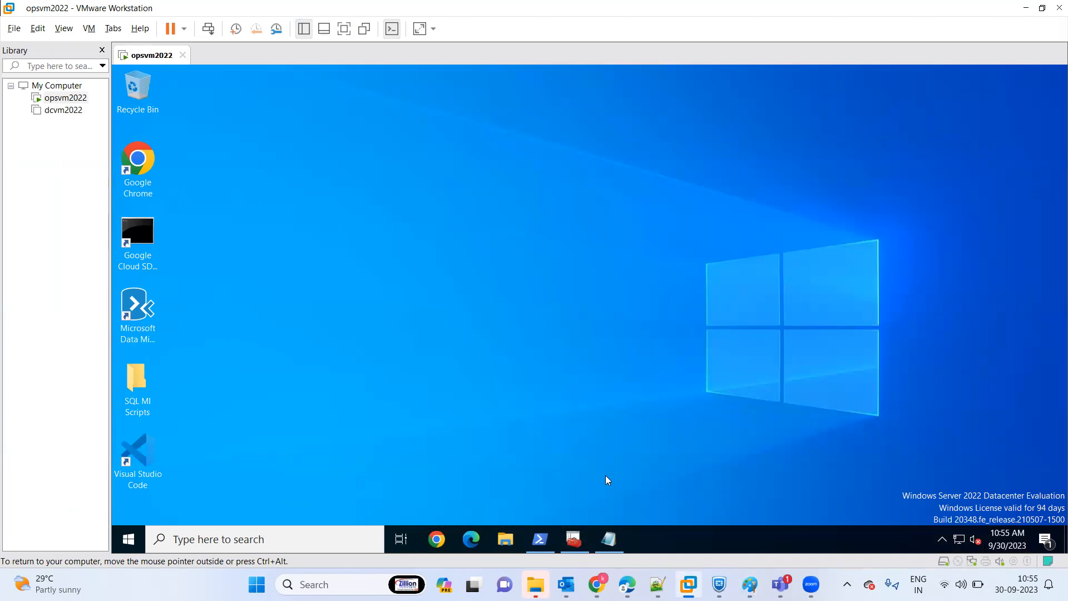
{"action": "left_click", "coordinate": [578, 537]}
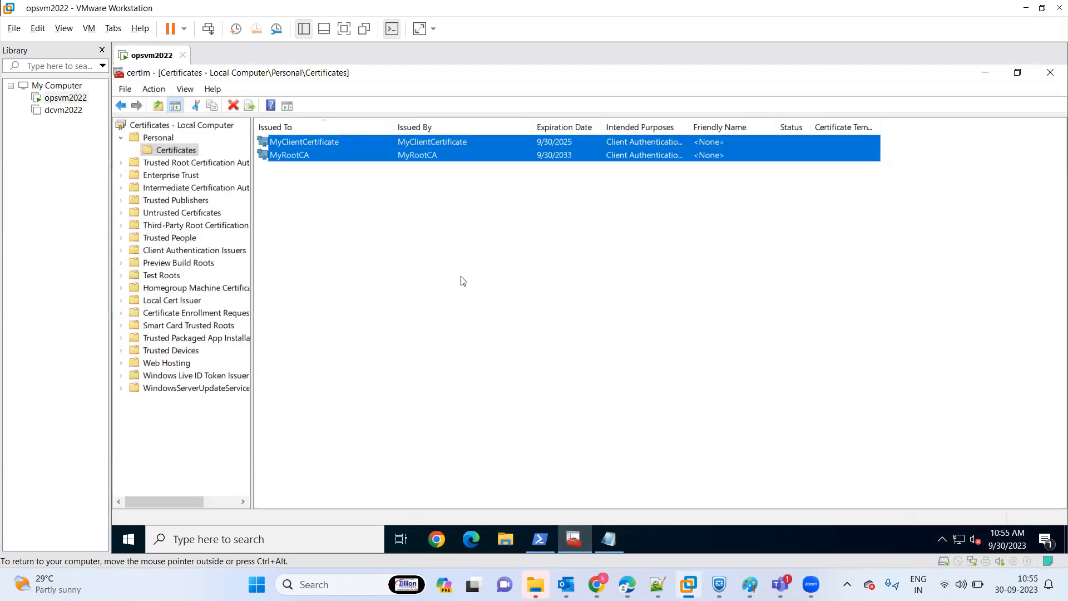
{"action": "left_click", "coordinate": [482, 252]}
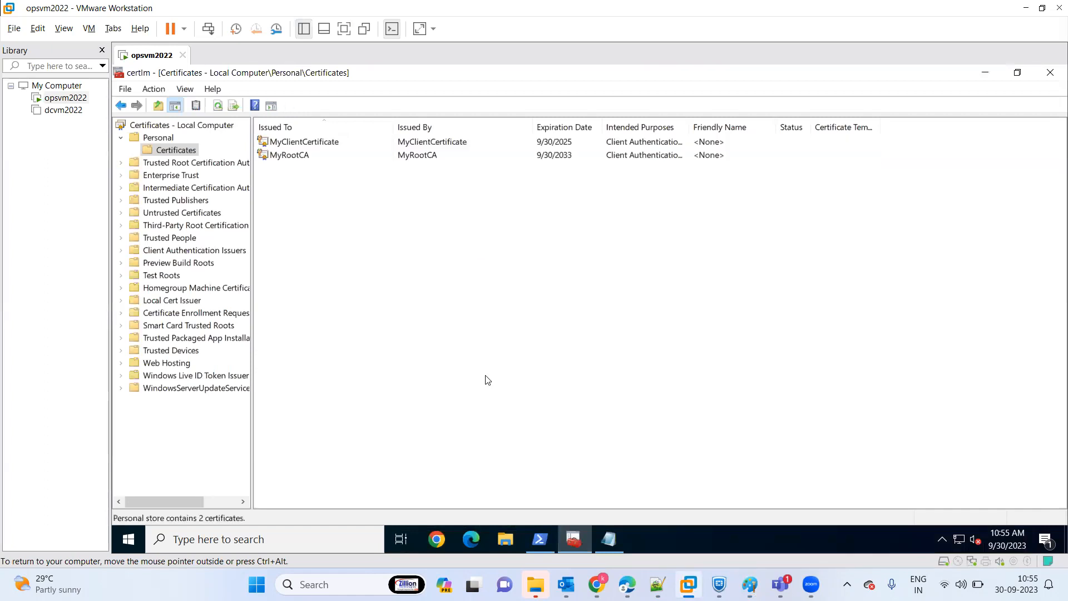
Switch to the Azure portal in Edge and select the empty public certificate data field of the root certificate.
{"action": "left_click", "coordinate": [627, 584]}
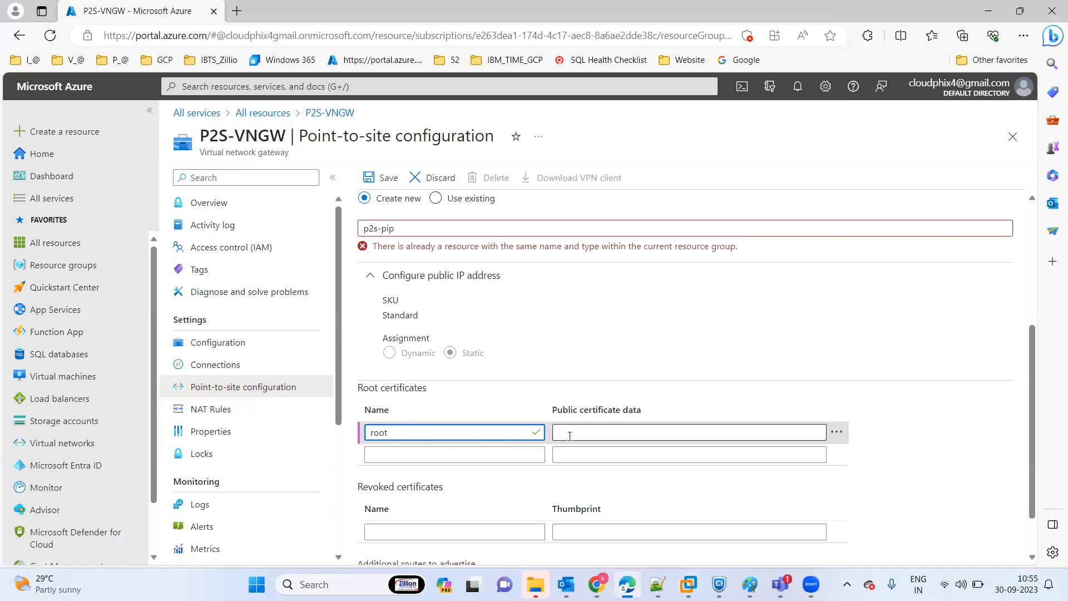
{"action": "left_click", "coordinate": [589, 435]}
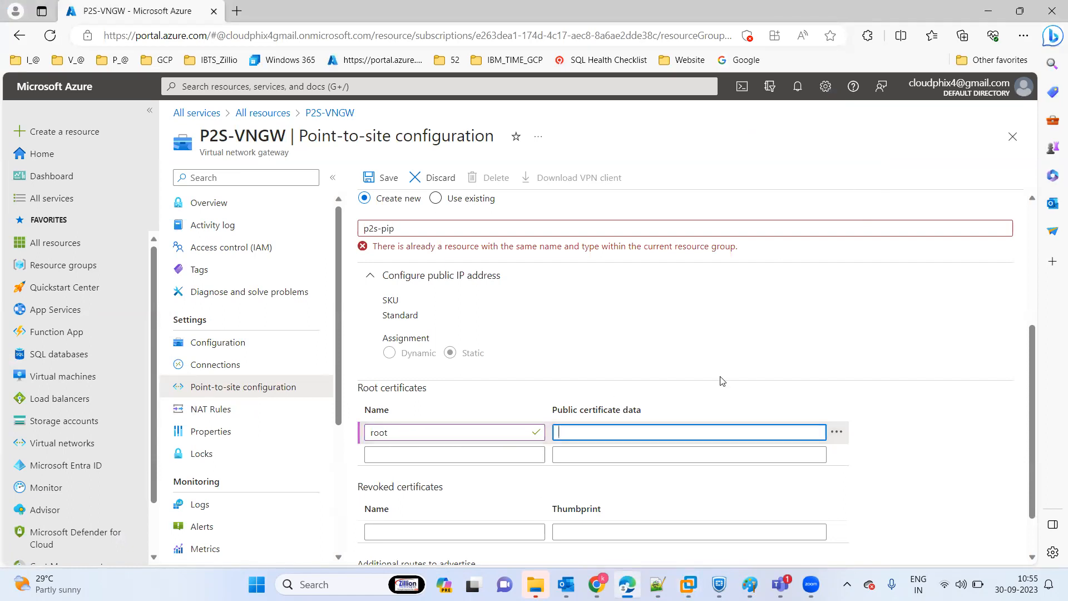
Switch to the opsvm2022 virtual machine and set up a MyRootCA certificate export without the private key in Base-64 encoded X.509 (.CER) format.
{"action": "left_click", "coordinate": [688, 584]}
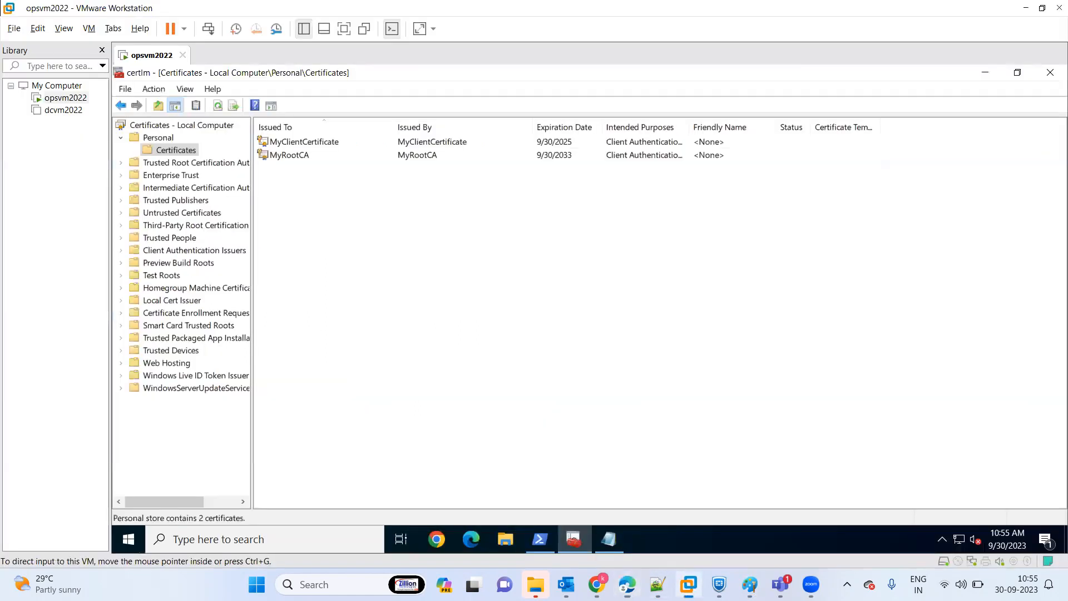
{"action": "left_click", "coordinate": [303, 159]}
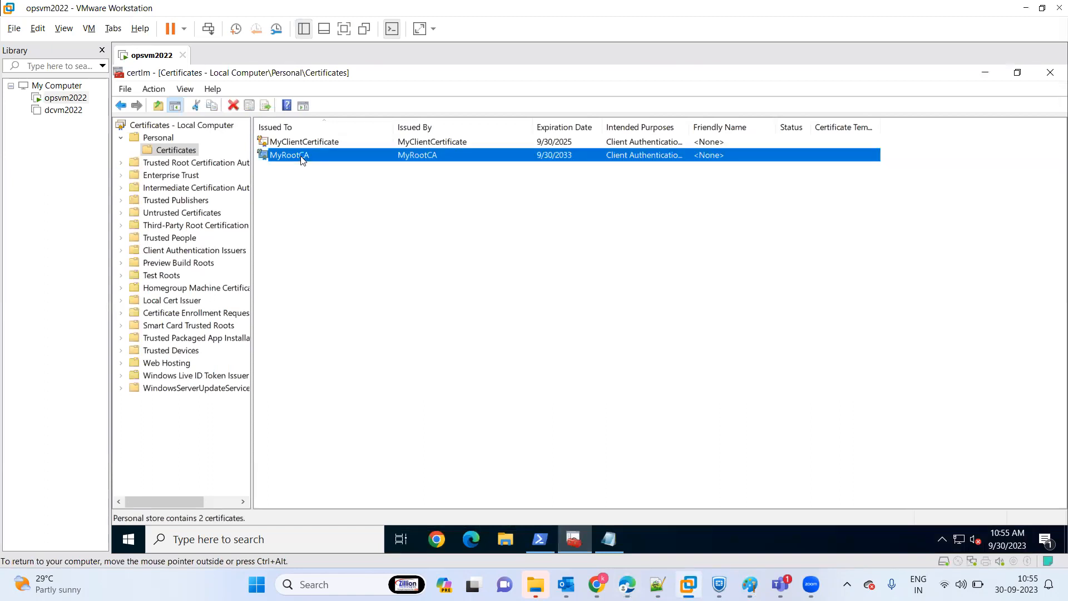
{"action": "right_click", "coordinate": [303, 160]}
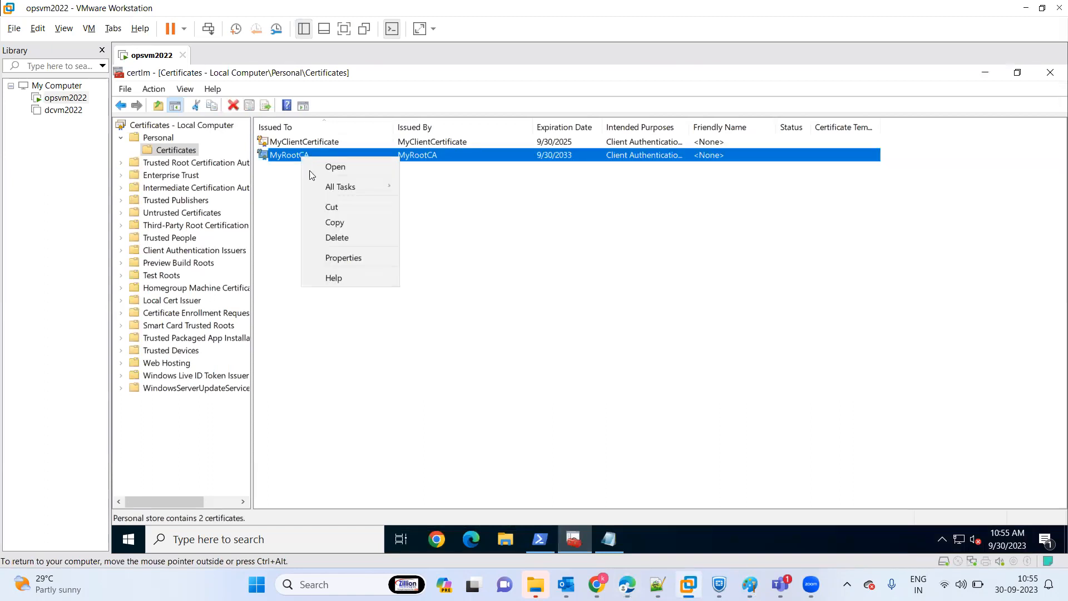
{"action": "mouse_move", "coordinate": [371, 183]}
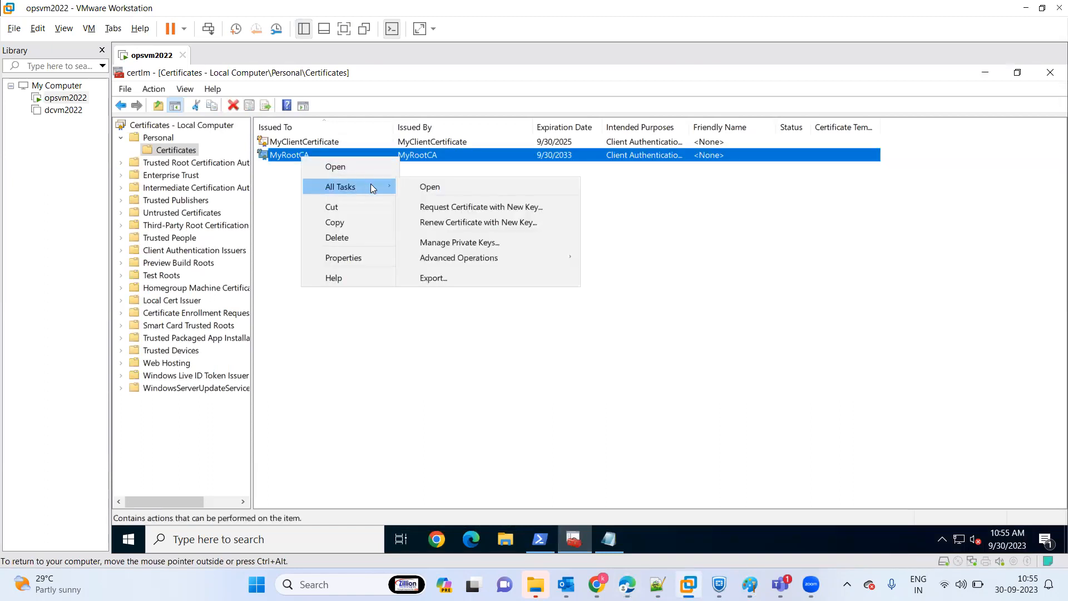
{"action": "left_click", "coordinate": [445, 278]}
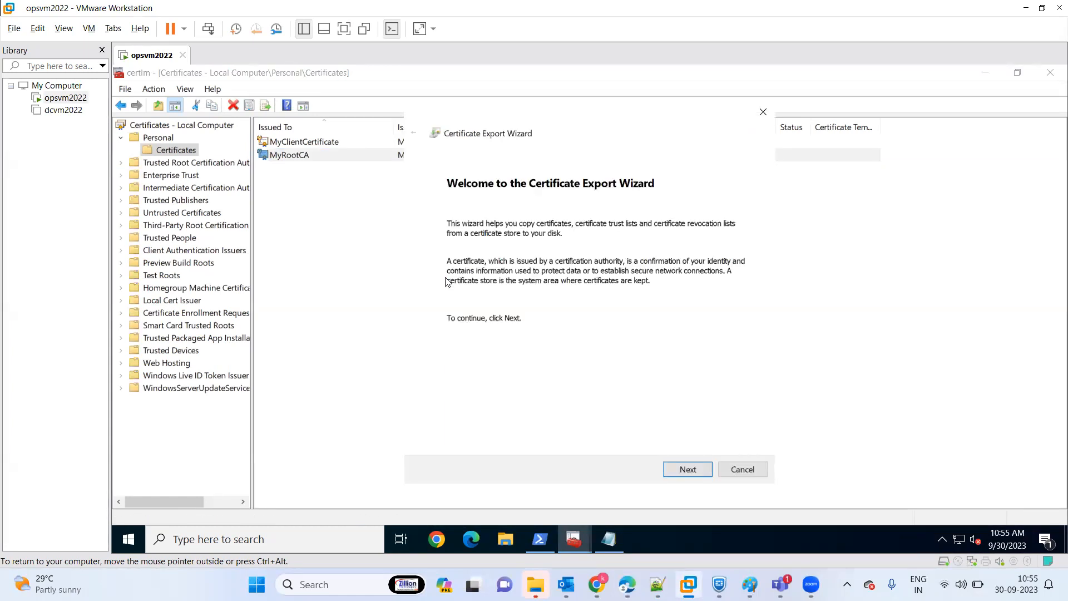
{"action": "left_click", "coordinate": [688, 471]}
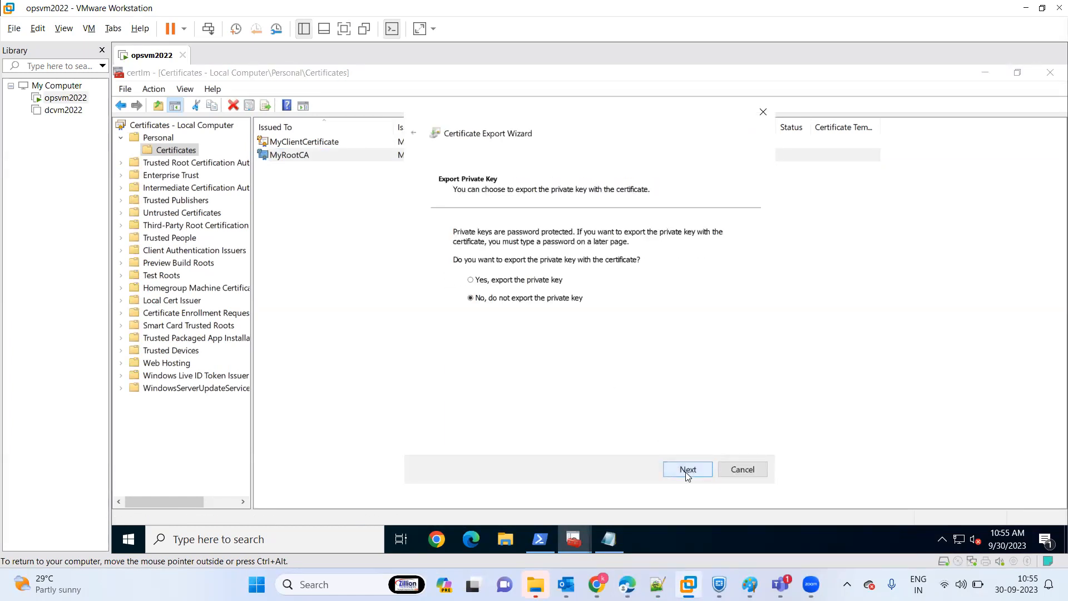
{"action": "left_click", "coordinate": [688, 473]}
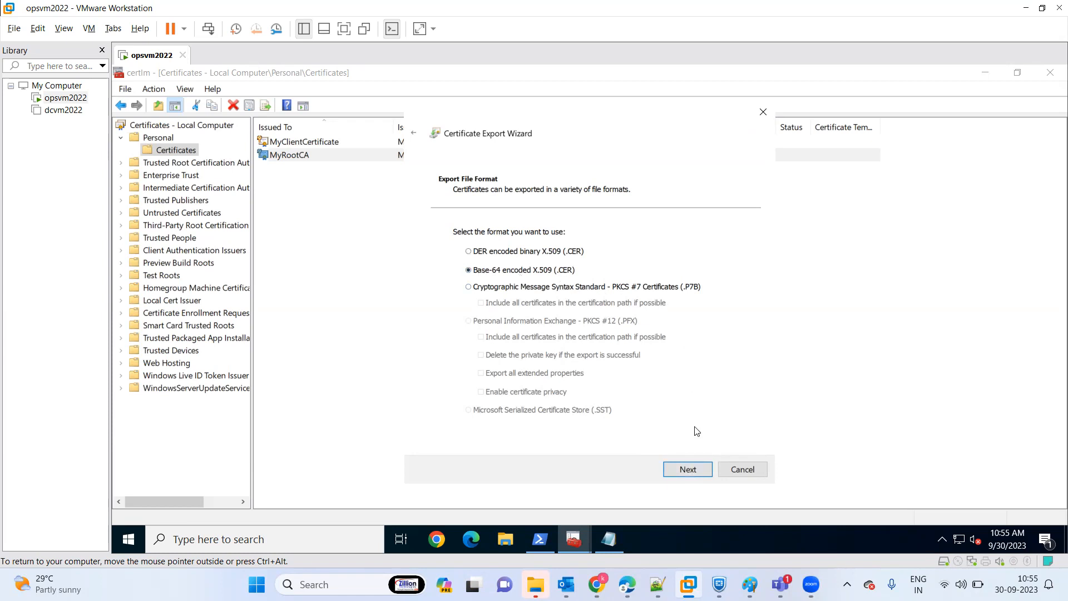
{"action": "left_click", "coordinate": [688, 469]}
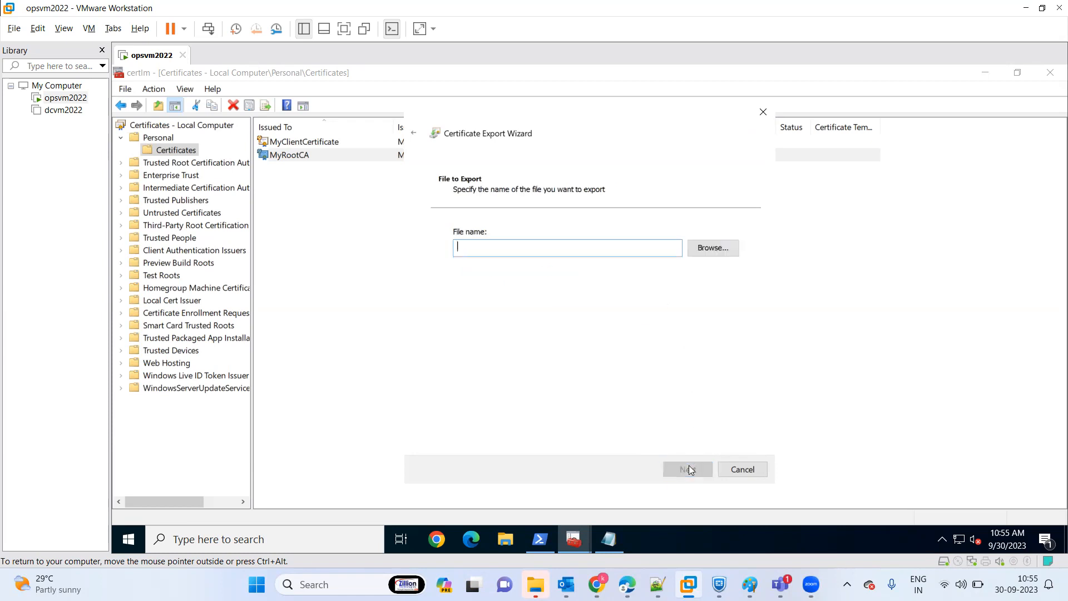
Name the export file MyRootCA on the virtual machine's desktop and complete the root certificate export.
{"action": "left_click", "coordinate": [704, 252]}
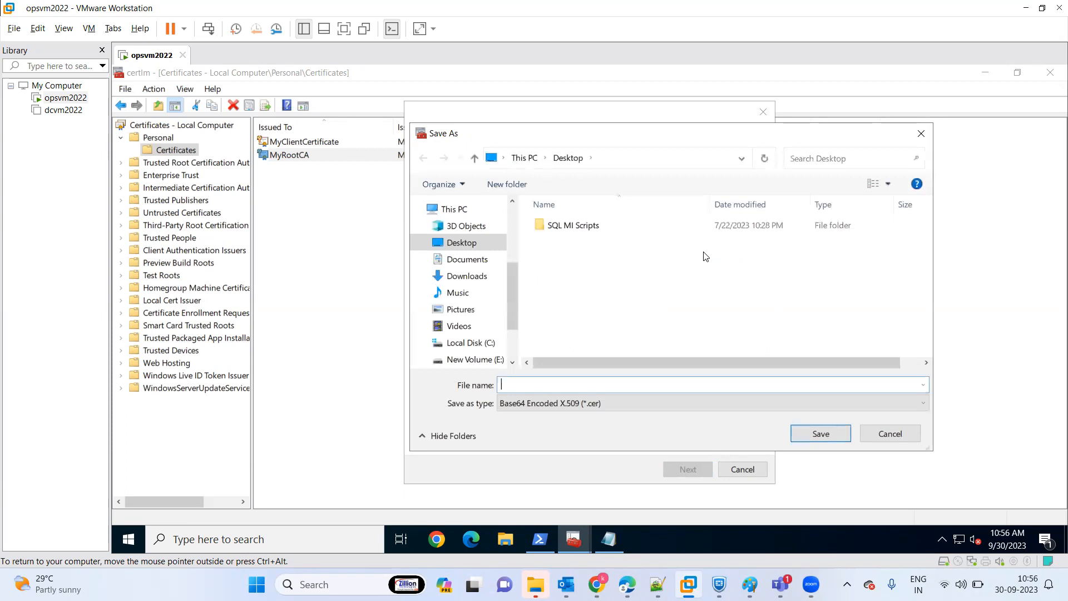
{"action": "type", "text": "My"}
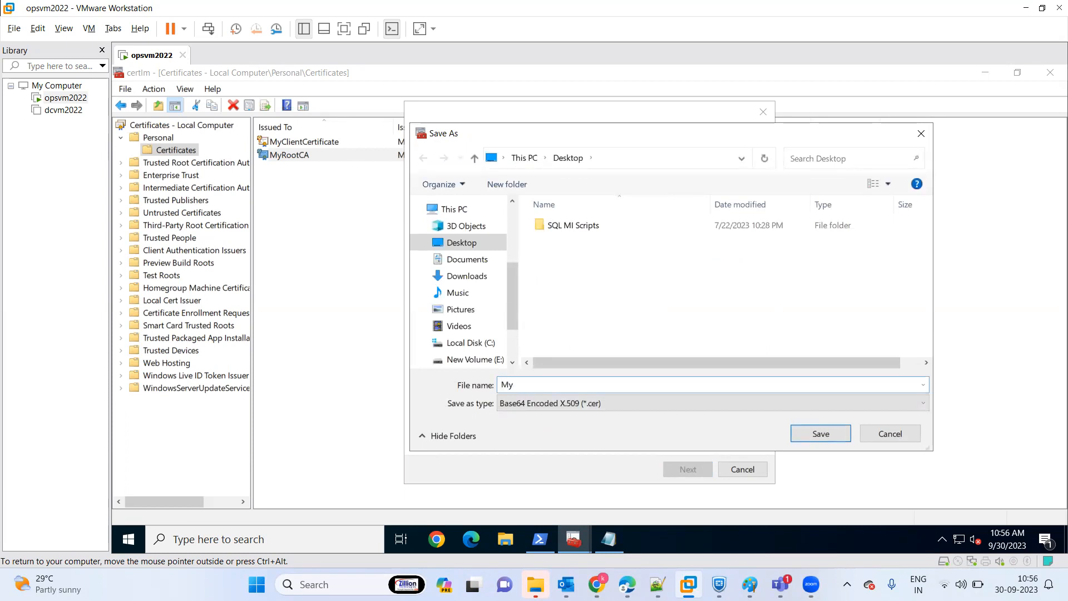
{"action": "type", "text": "Roo"}
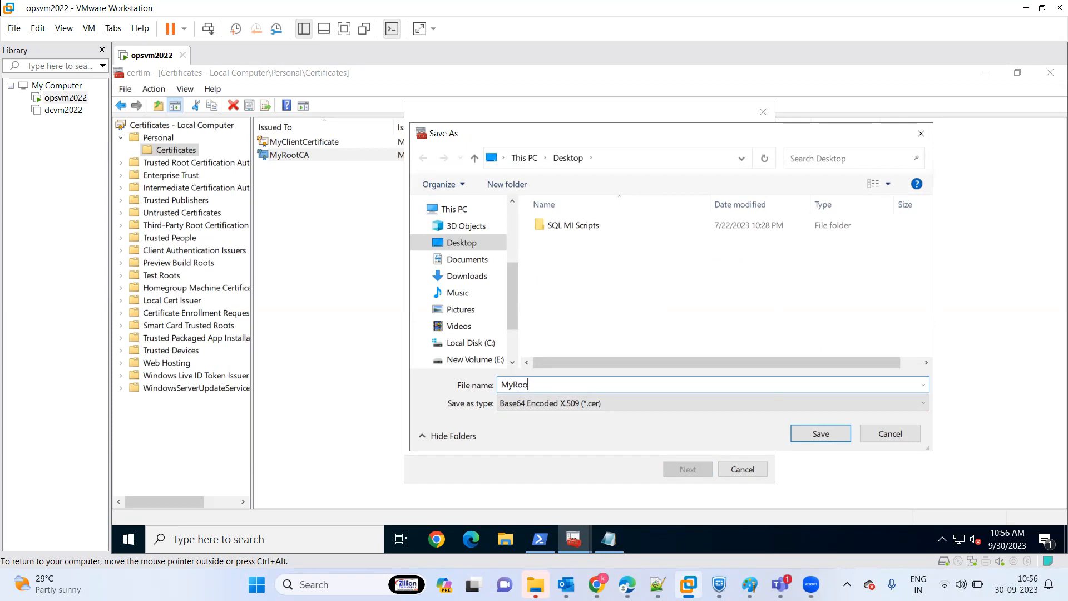
{"action": "type", "text": "tCA"}
{"action": "left_click", "coordinate": [822, 430]}
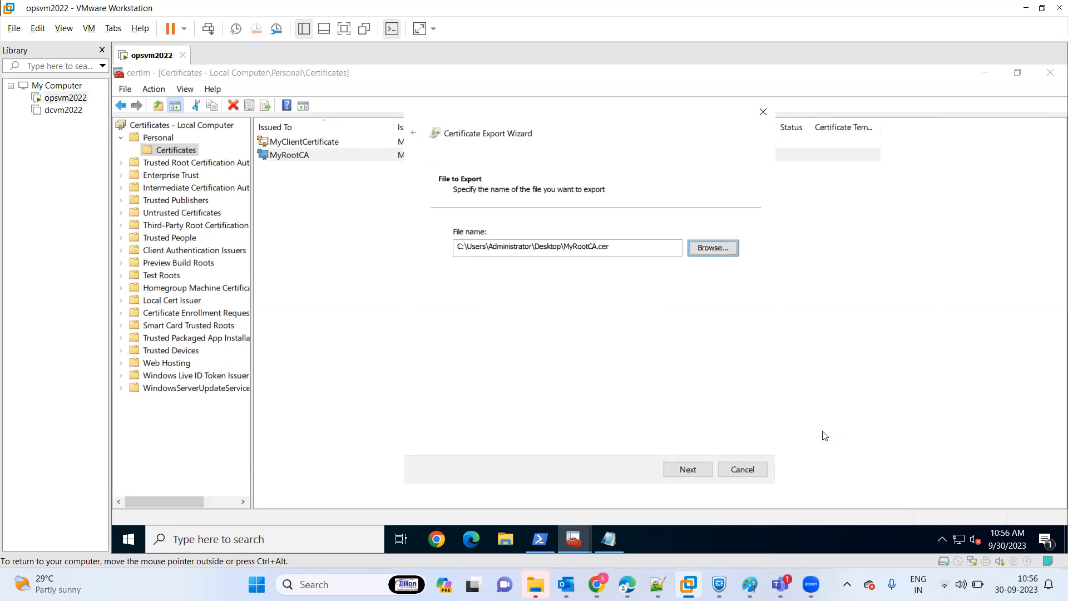
{"action": "left_click", "coordinate": [688, 470]}
{"action": "left_click", "coordinate": [687, 470]}
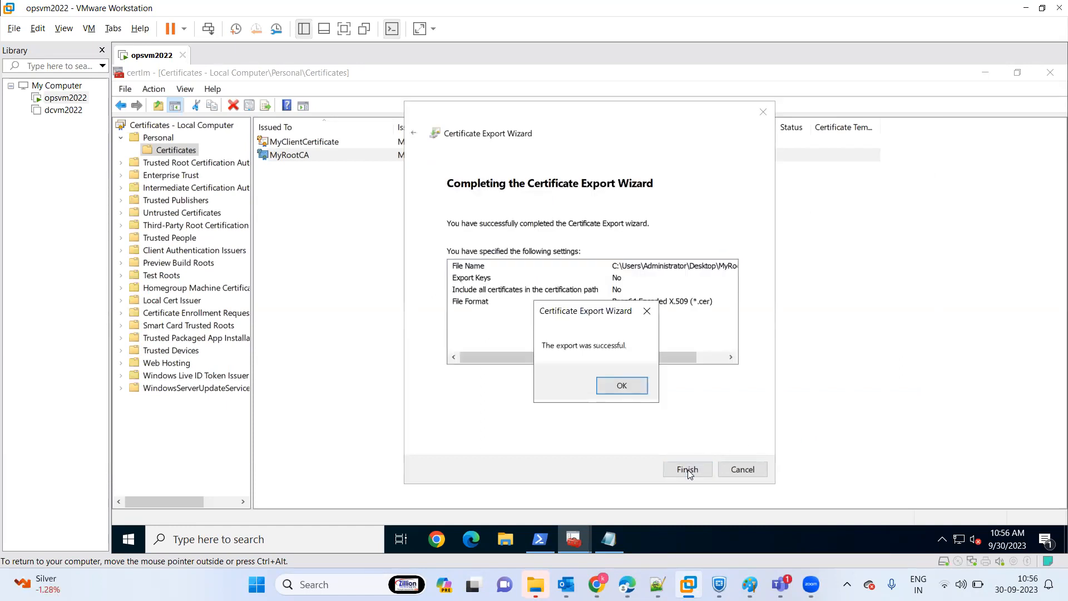
{"action": "left_click", "coordinate": [623, 385]}
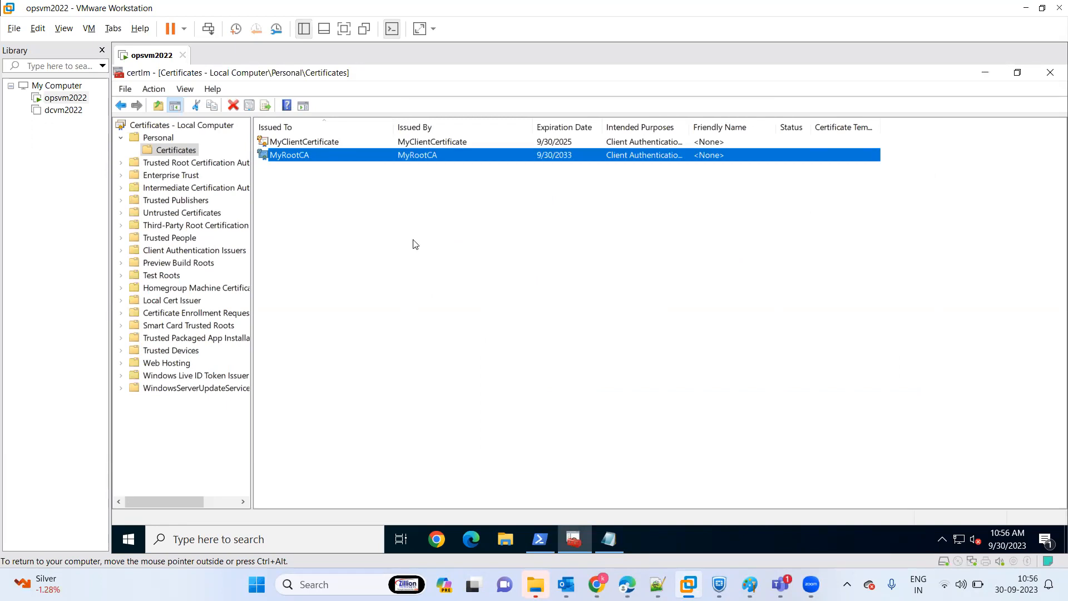
Set up a MyClientCertificate export with the private key in PKCS #12 (.PFX) format, including all certificates in the path and certificate privacy.
{"action": "left_click", "coordinate": [313, 143]}
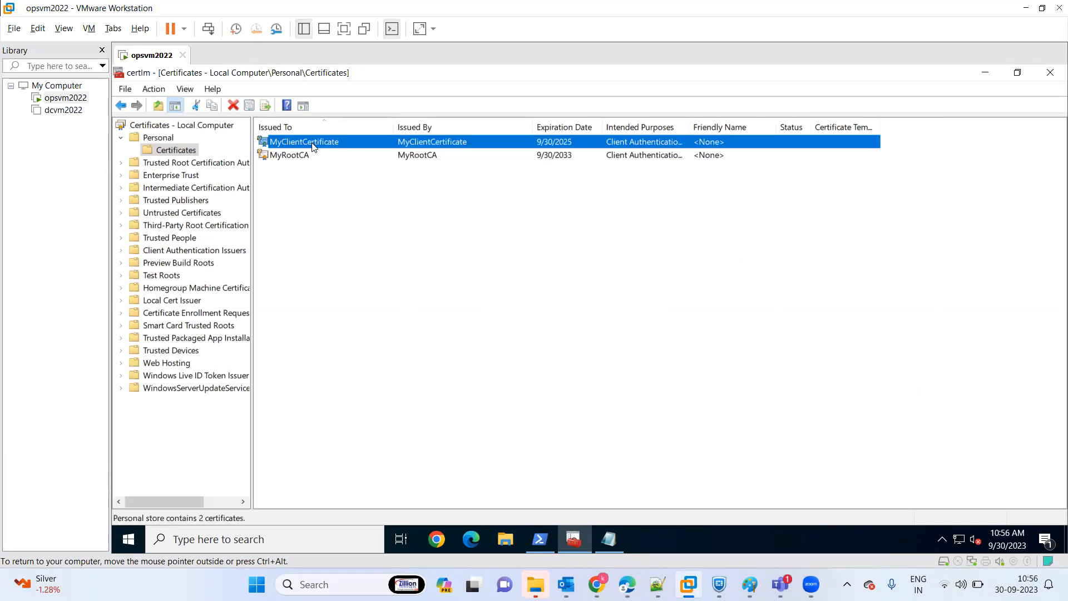
{"action": "right_click", "coordinate": [313, 145]}
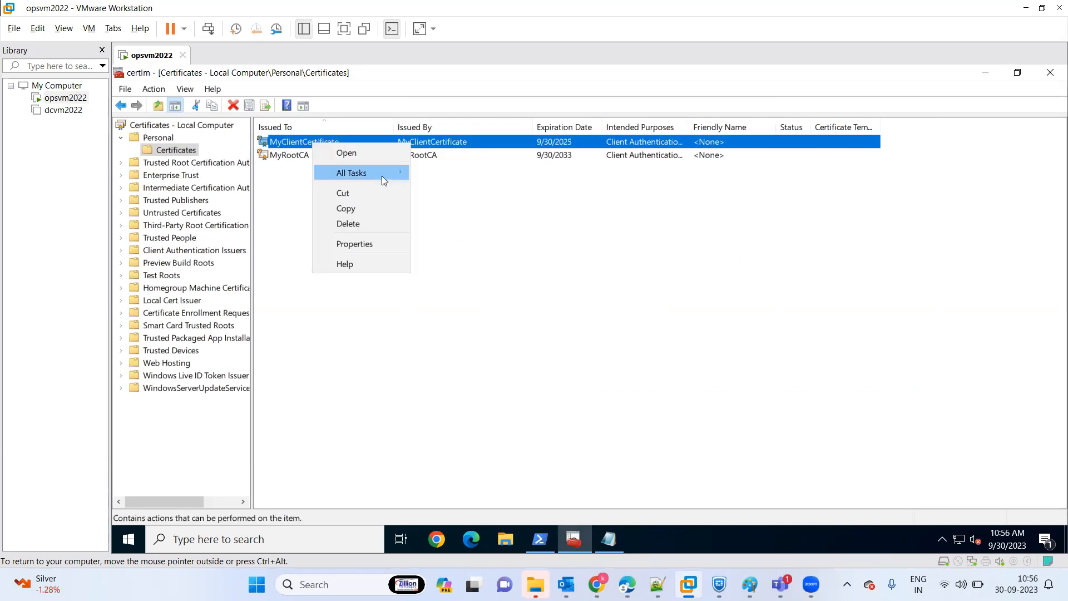
{"action": "mouse_move", "coordinate": [381, 176]}
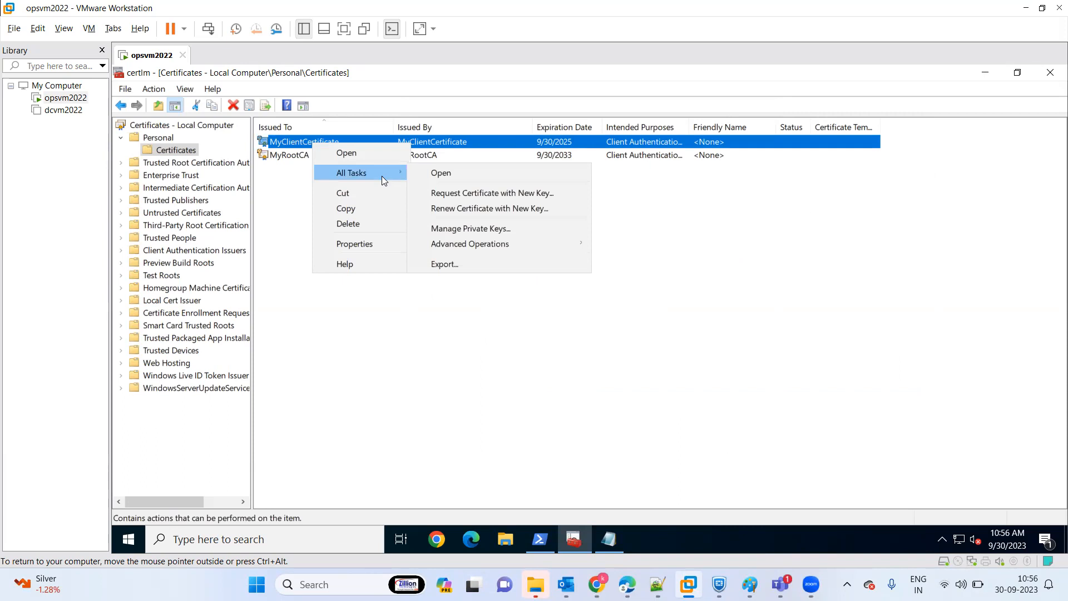
{"action": "left_click", "coordinate": [452, 264]}
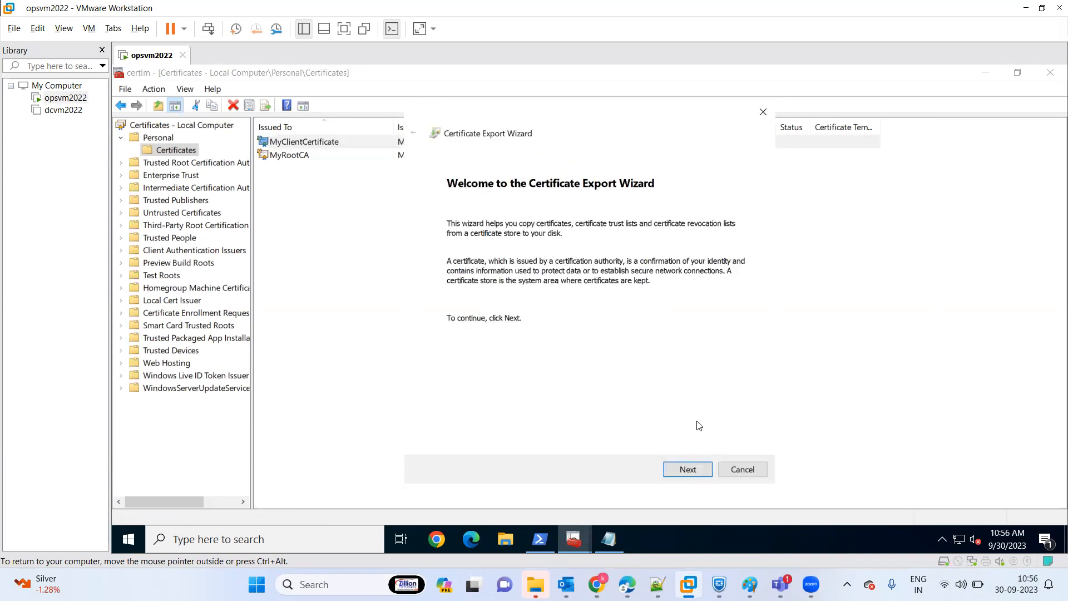
{"action": "left_click", "coordinate": [685, 471]}
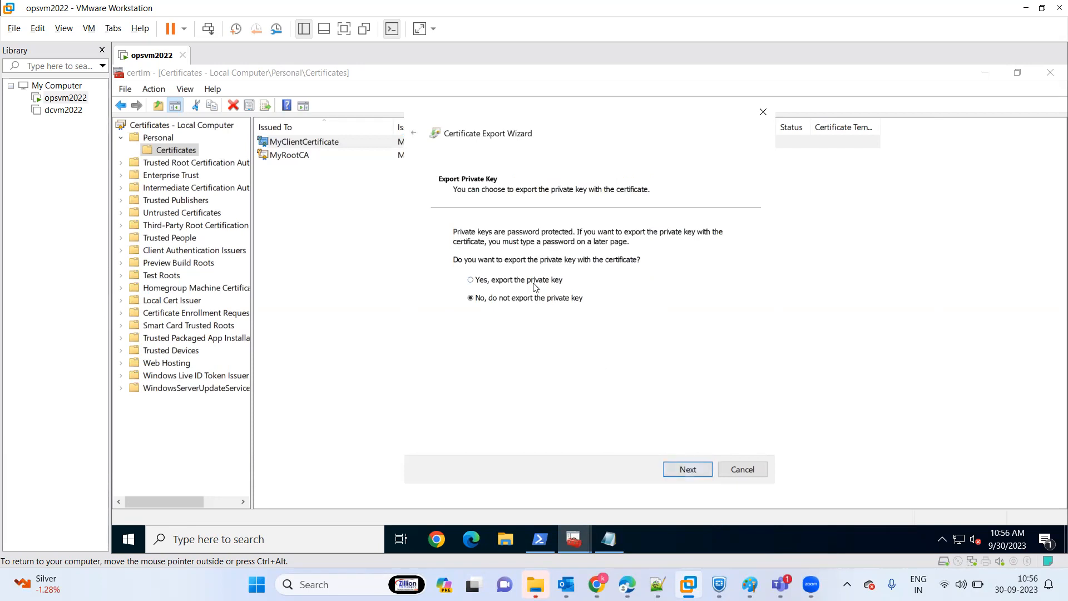
{"action": "left_click", "coordinate": [688, 471]}
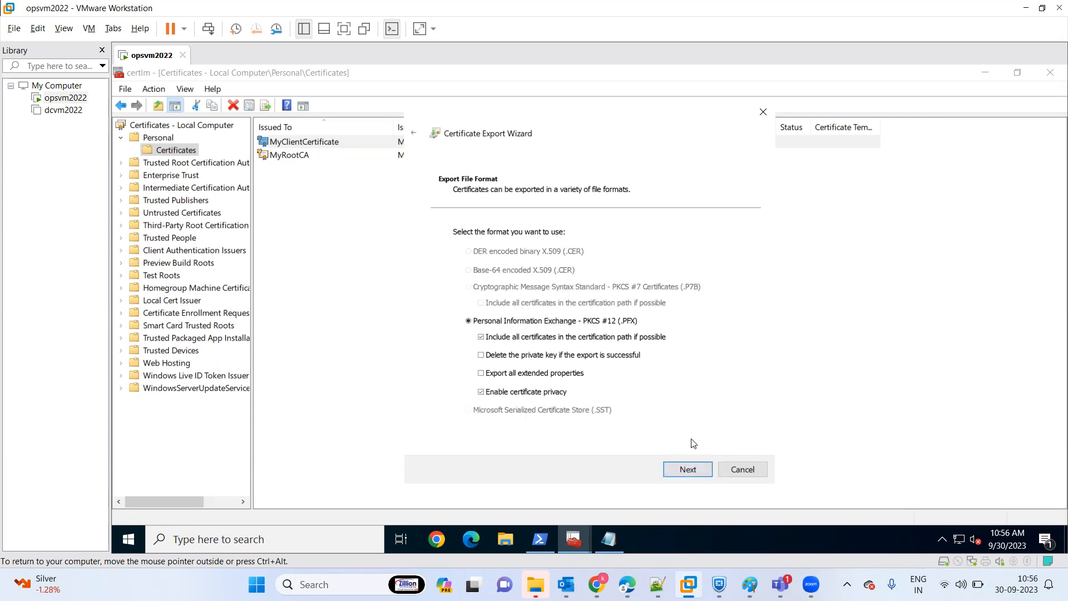
{"action": "left_click", "coordinate": [686, 471]}
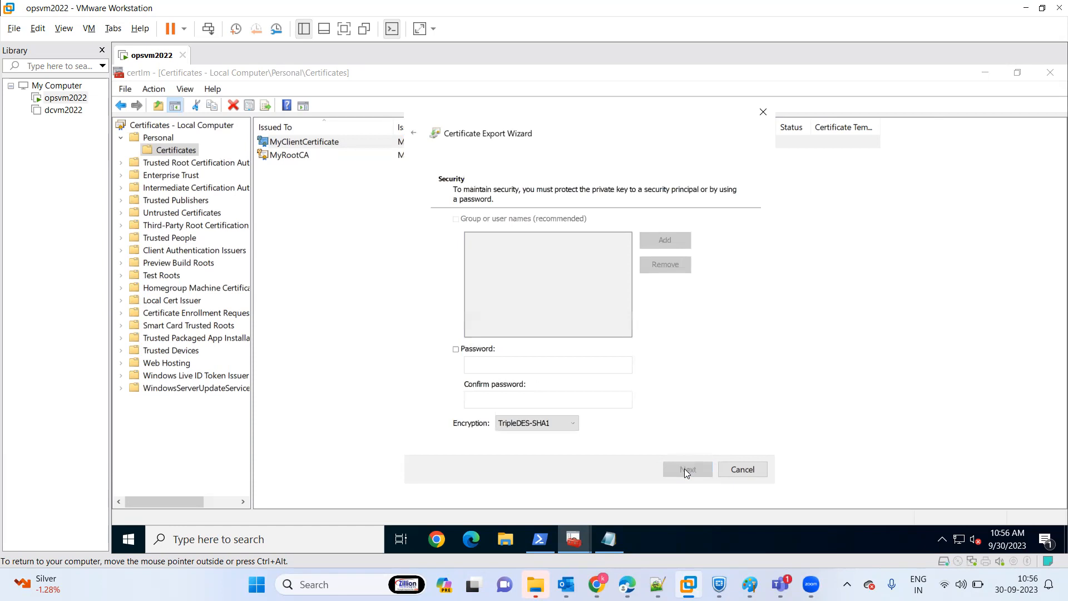
Protect the client certificate export with a password, entering and confirming it with TripleDES-SHA1 encryption.
{"action": "left_click", "coordinate": [456, 350]}
{"action": "left_click", "coordinate": [479, 364]}
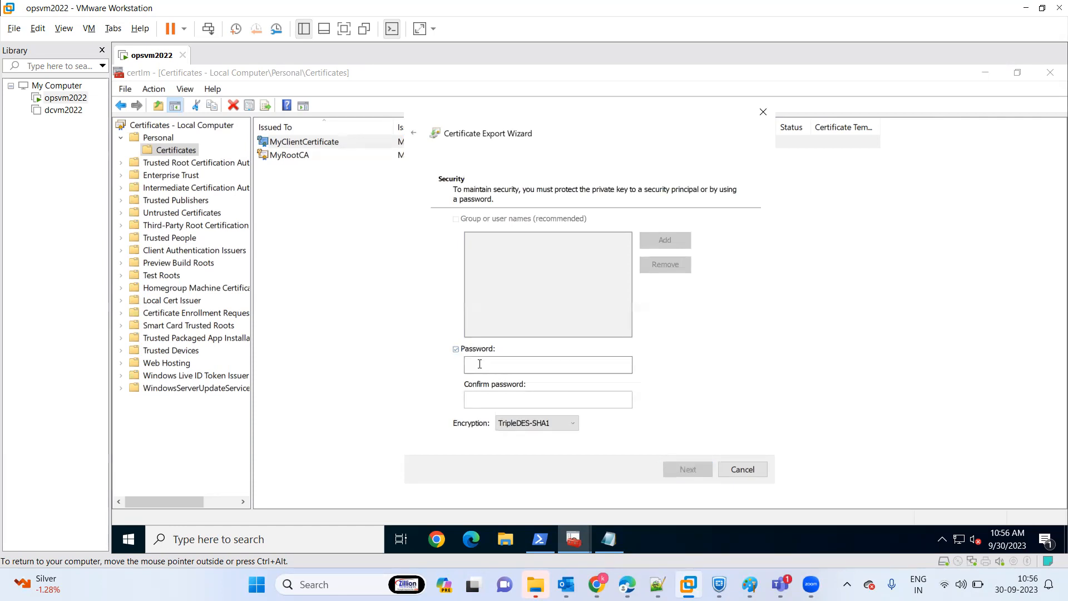
{"action": "type", "text": "P"}
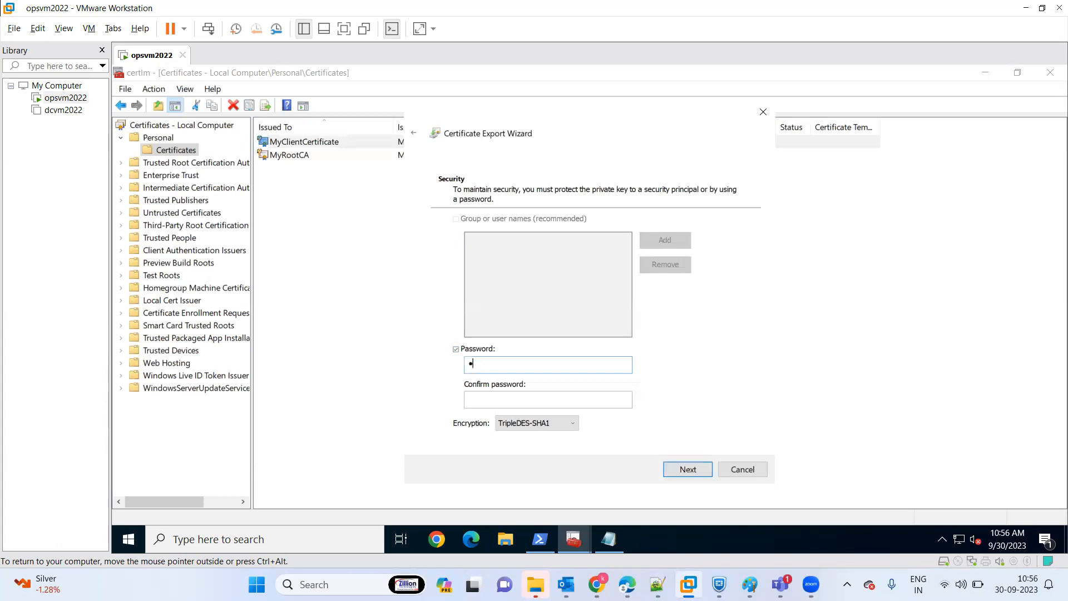
{"action": "type", "text": "@ssw0rd@123"}
{"action": "key", "text": "Tab"}
{"action": "type", "text": "P@ssw0rd"}
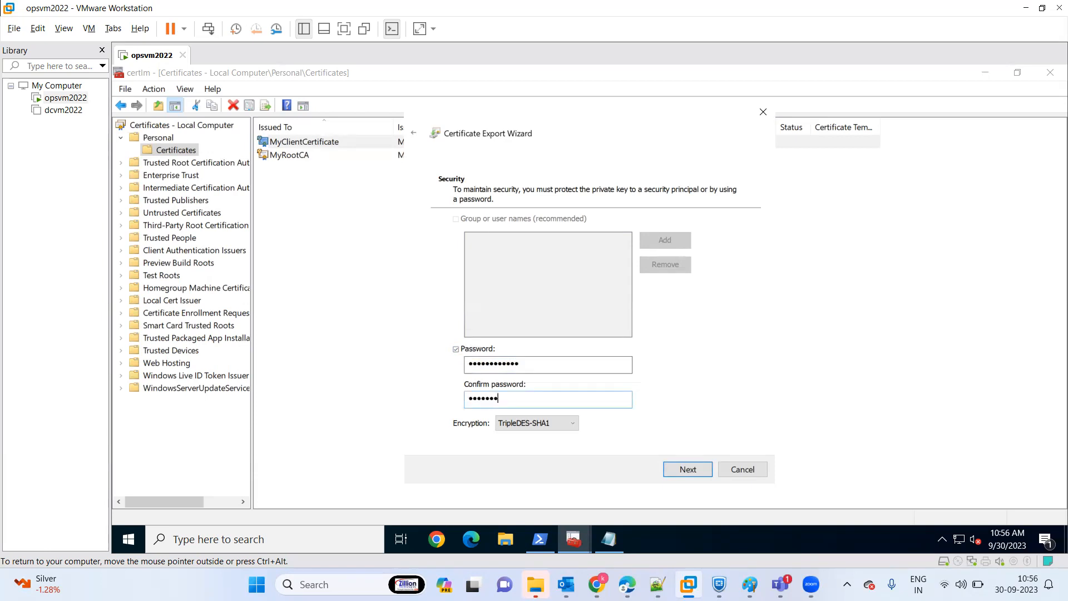
{"action": "type", "text": "@123"}
{"action": "left_click", "coordinate": [687, 471]}
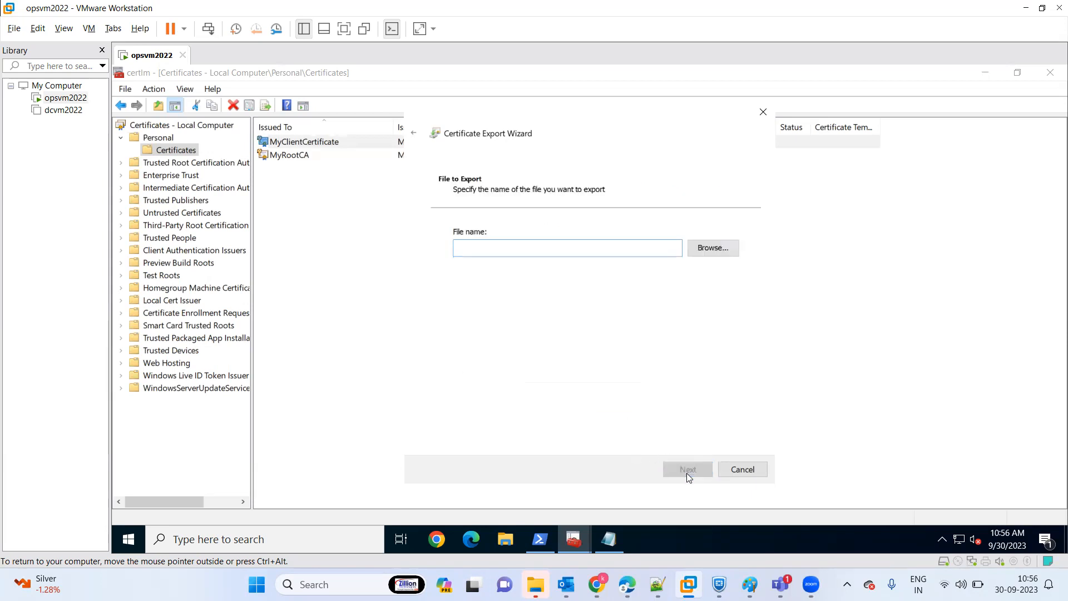
Name the export file MyClientCertificate on the virtual machine's desktop and complete the client certificate export.
{"action": "left_click", "coordinate": [702, 252]}
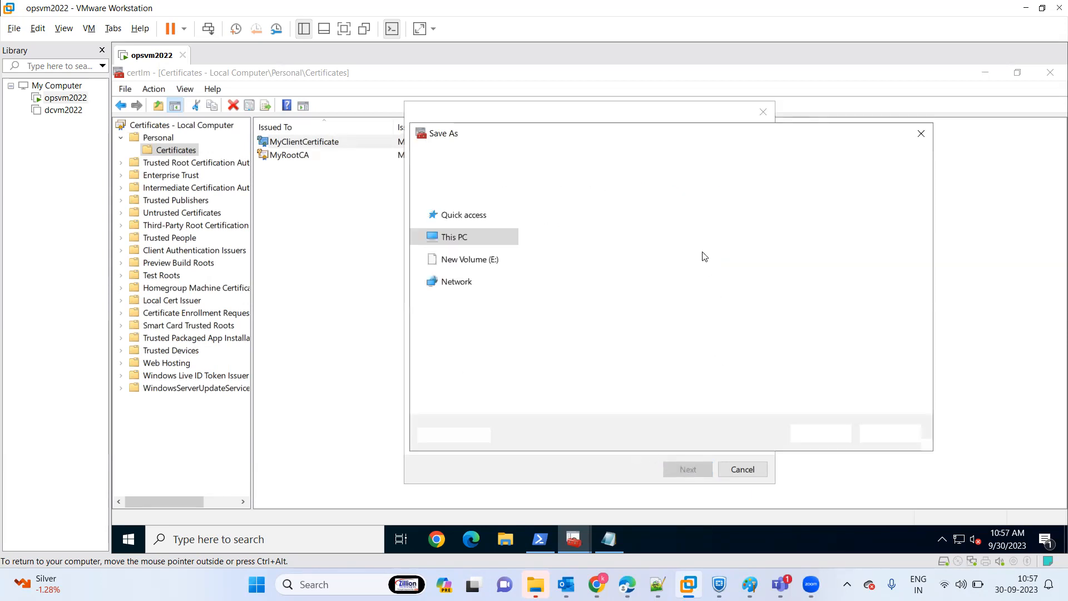
{"action": "type", "text": "My"}
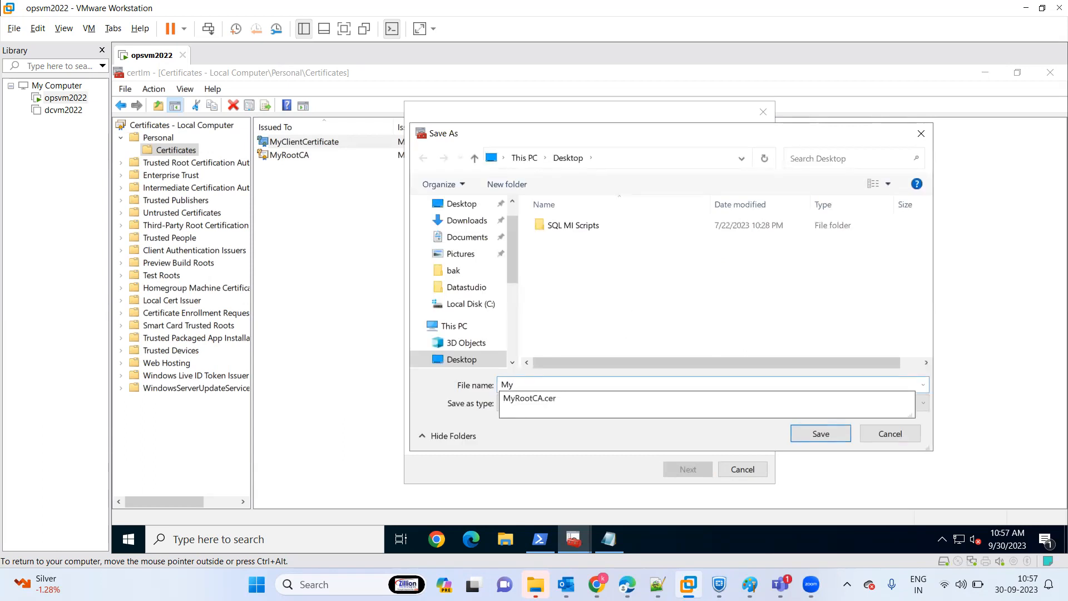
{"action": "type", "text": "Cli"}
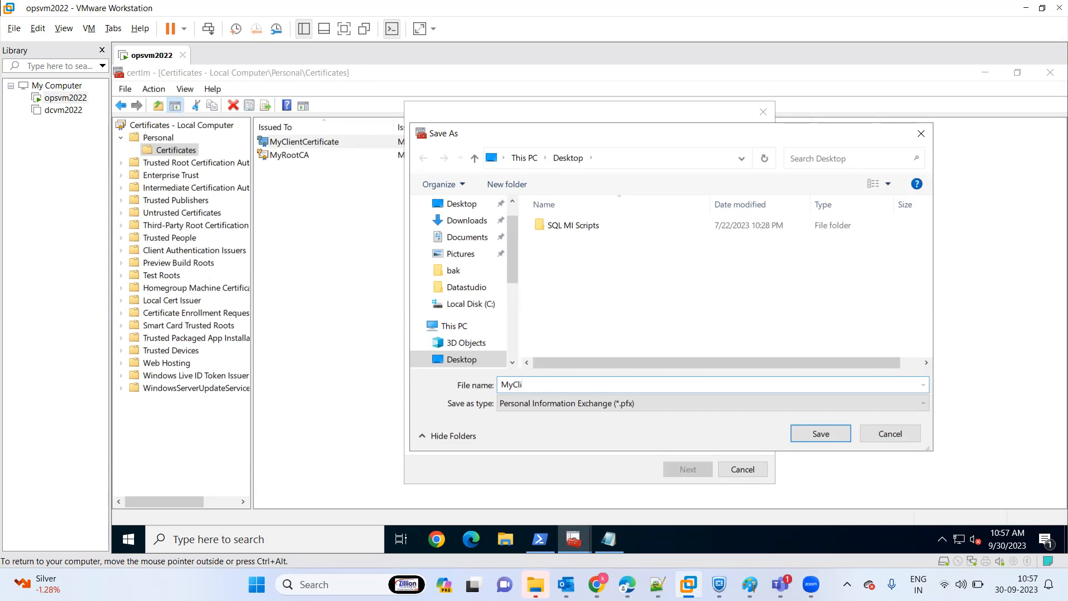
{"action": "type", "text": "entCerti"}
{"action": "type", "text": "fi"}
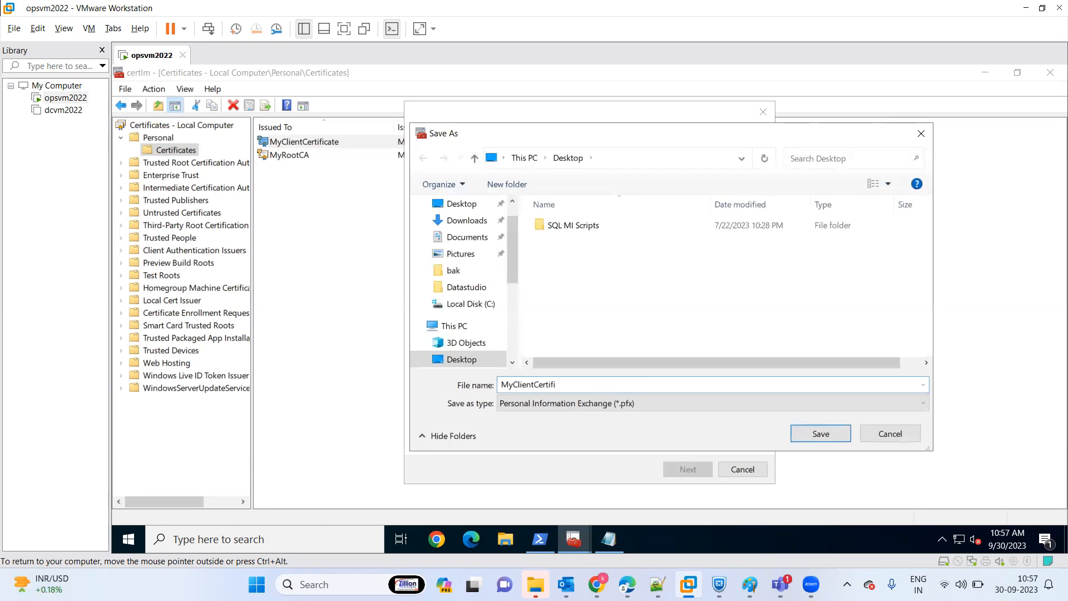
{"action": "type", "text": "cate"}
{"action": "left_click", "coordinate": [798, 439]}
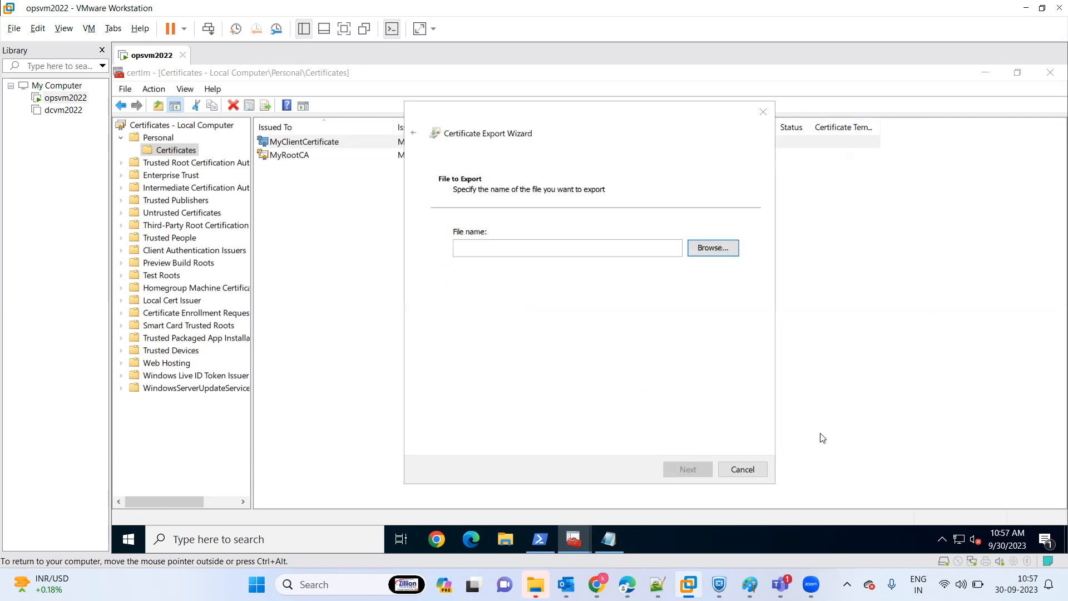
{"action": "left_click", "coordinate": [693, 468]}
{"action": "left_click", "coordinate": [693, 469]}
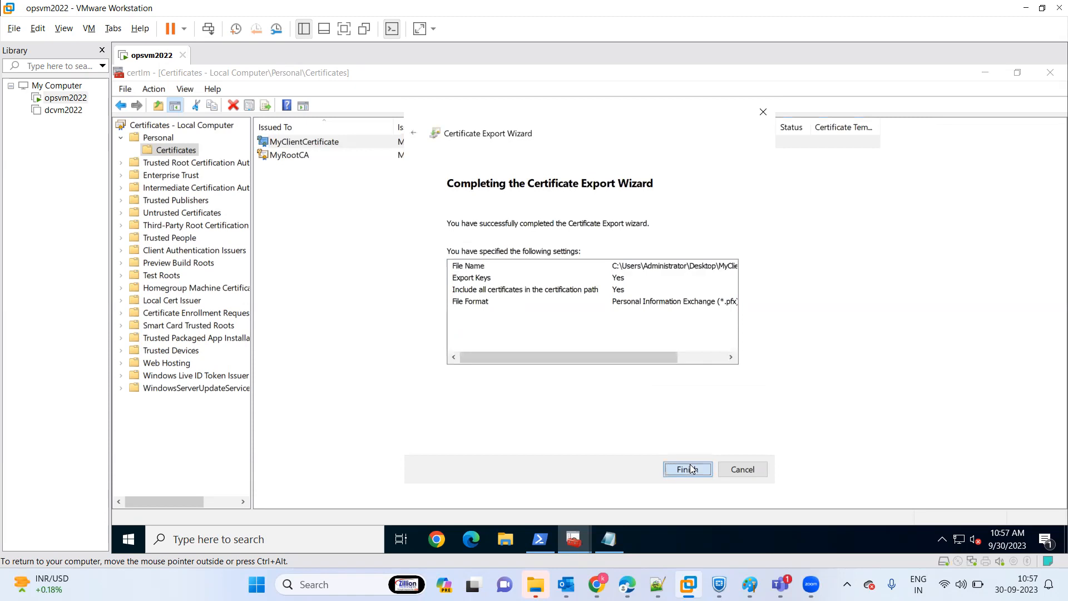
{"action": "left_click", "coordinate": [619, 386]}
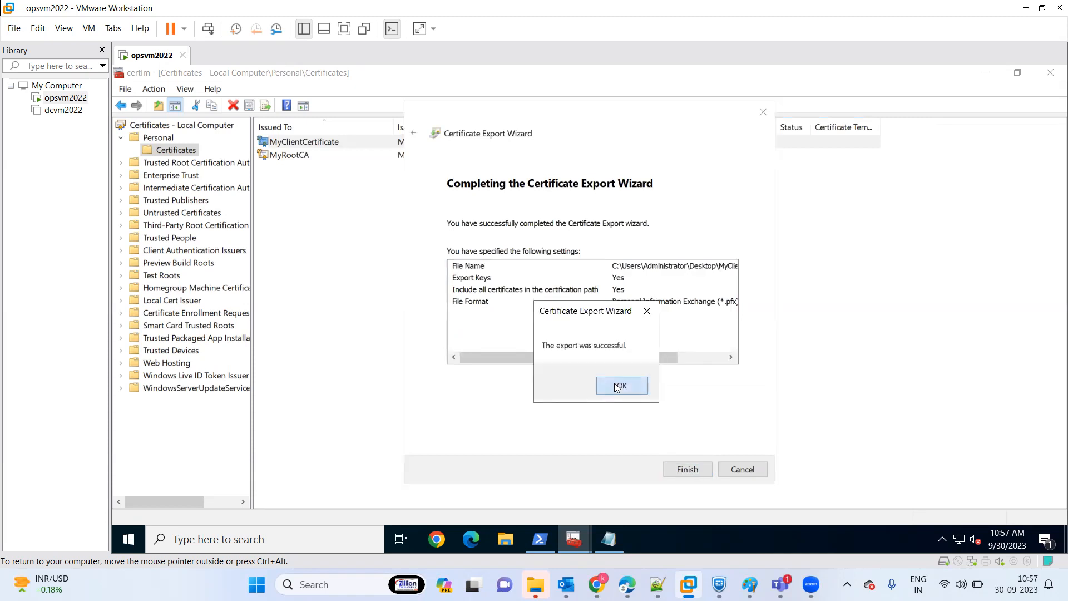
Close certlm and open the exported MyRootCA certificate file from the desktop in Notepad.
{"action": "left_click", "coordinate": [1050, 74]}
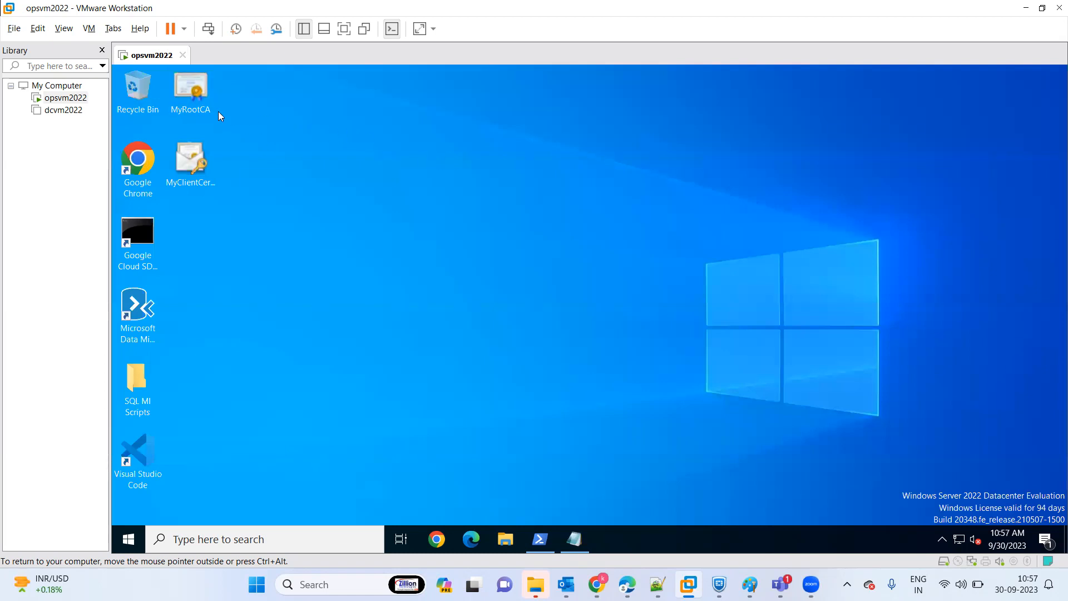
{"action": "right_click", "coordinate": [196, 109]}
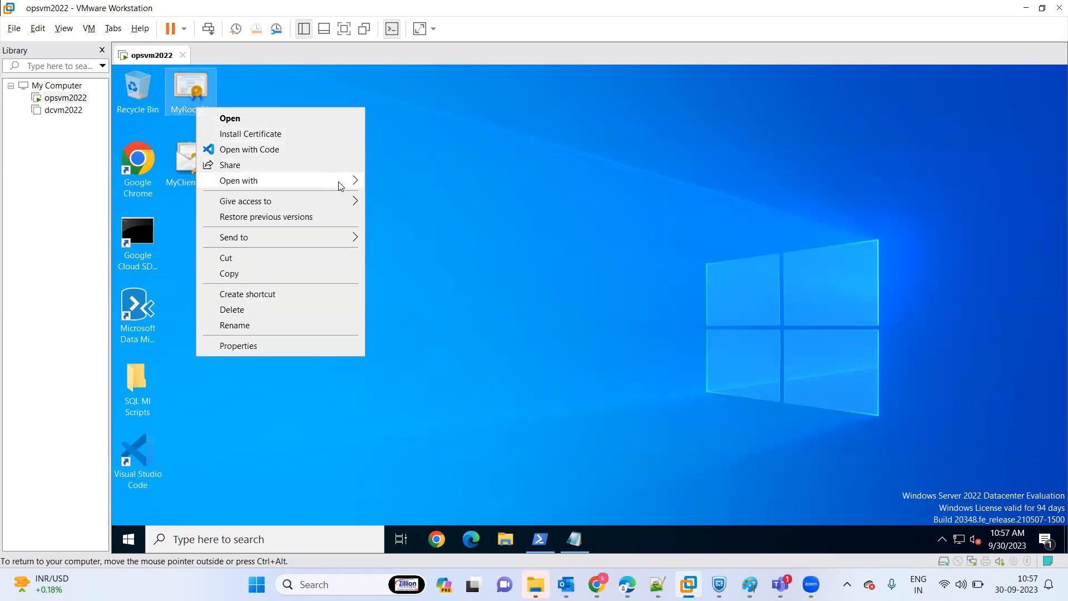
{"action": "mouse_move", "coordinate": [339, 182]}
{"action": "left_click", "coordinate": [432, 197]}
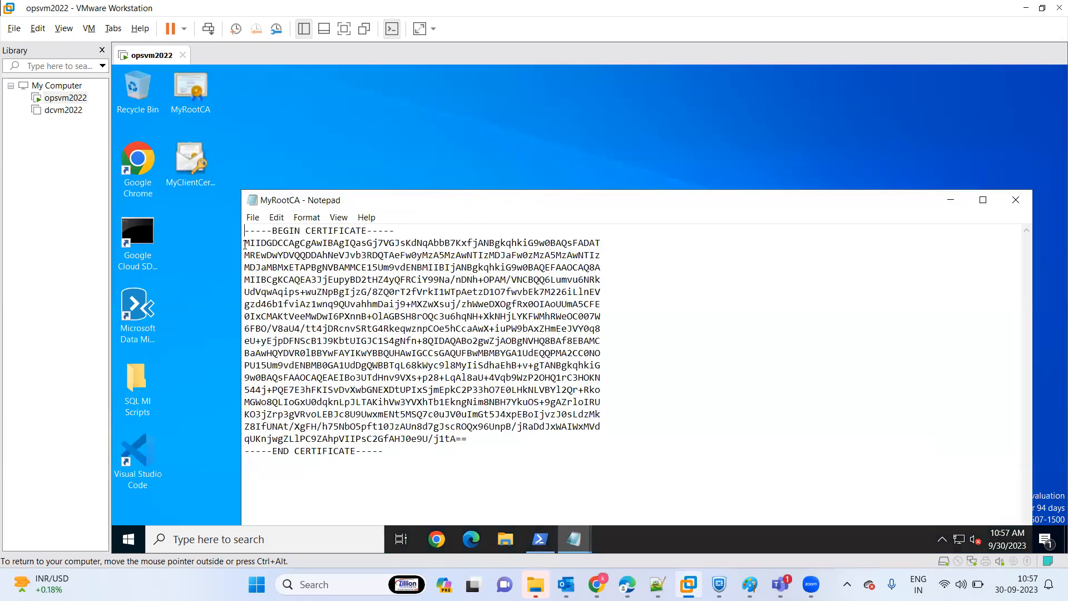
Copy the certificate text between the BEGIN and END lines and enter it in the Azure portal as public data for root certificate RootCA.
{"action": "left_click_drag", "start_coordinate": [245, 243], "coordinate": [470, 437]}
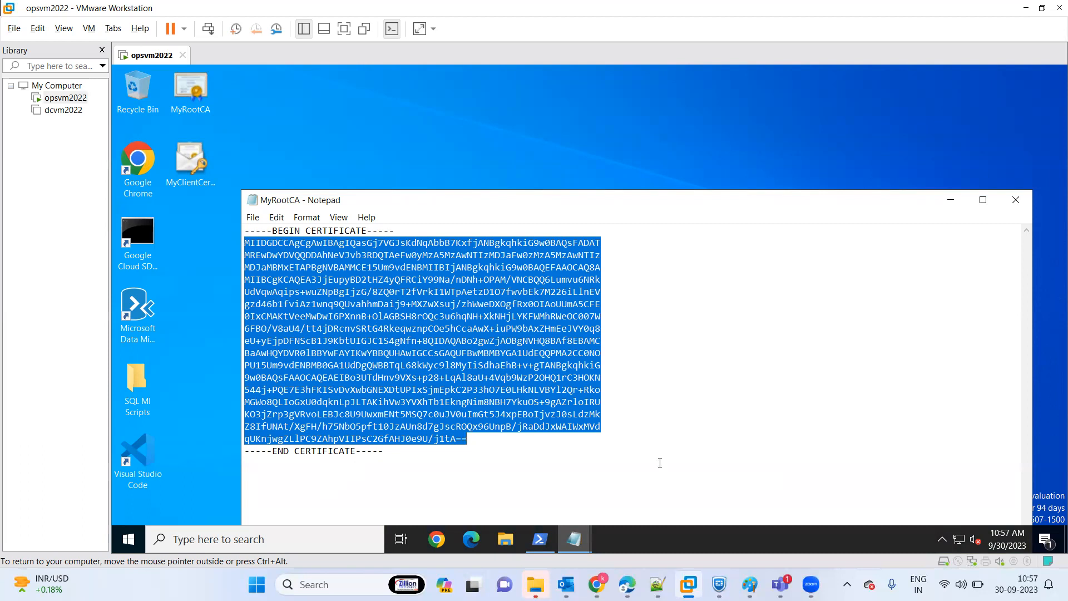
{"action": "left_click", "coordinate": [627, 584]}
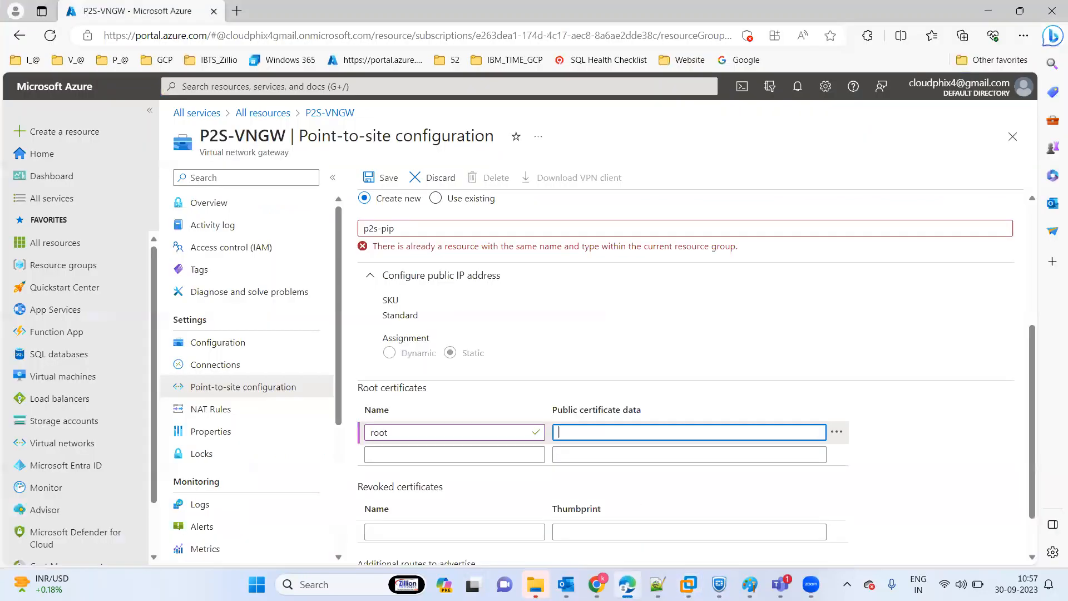
{"action": "double_click", "coordinate": [394, 433]}
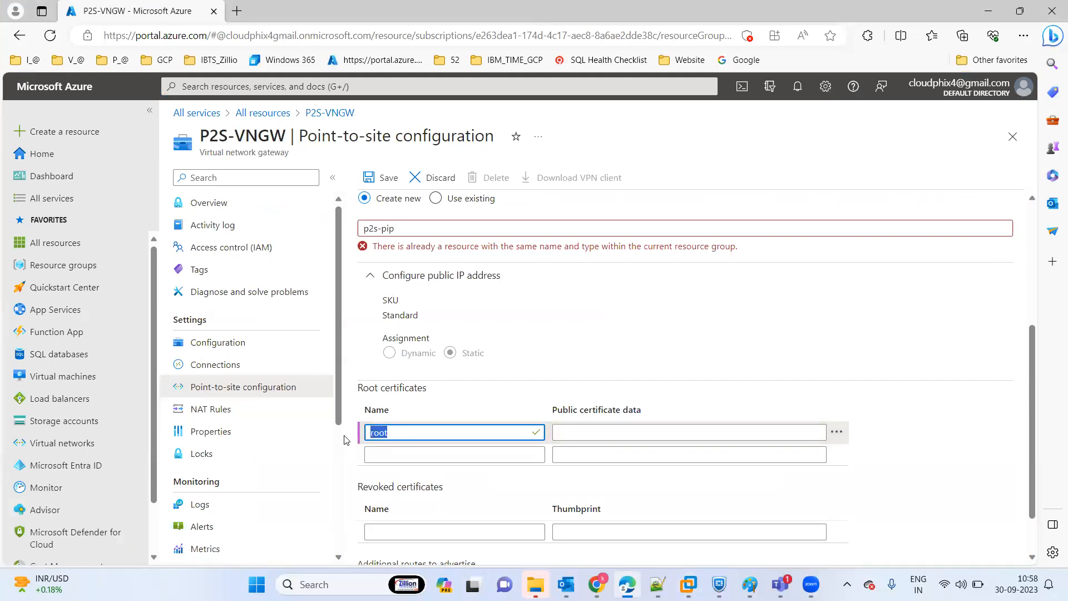
{"action": "type", "text": "RootCA"}
{"action": "left_click", "coordinate": [592, 438]}
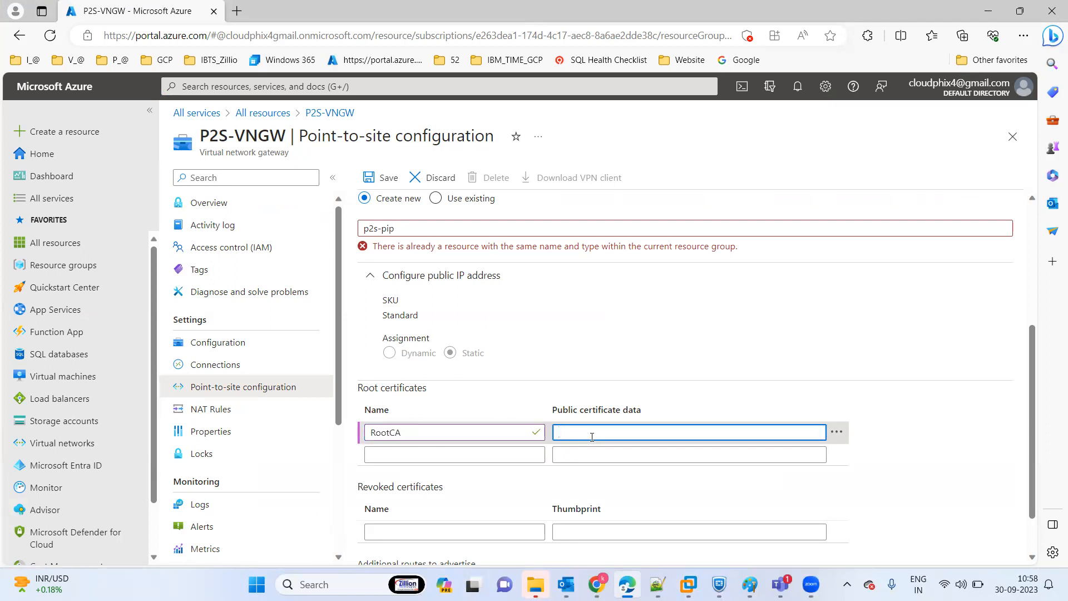
{"action": "key", "text": "ctrl+v"}
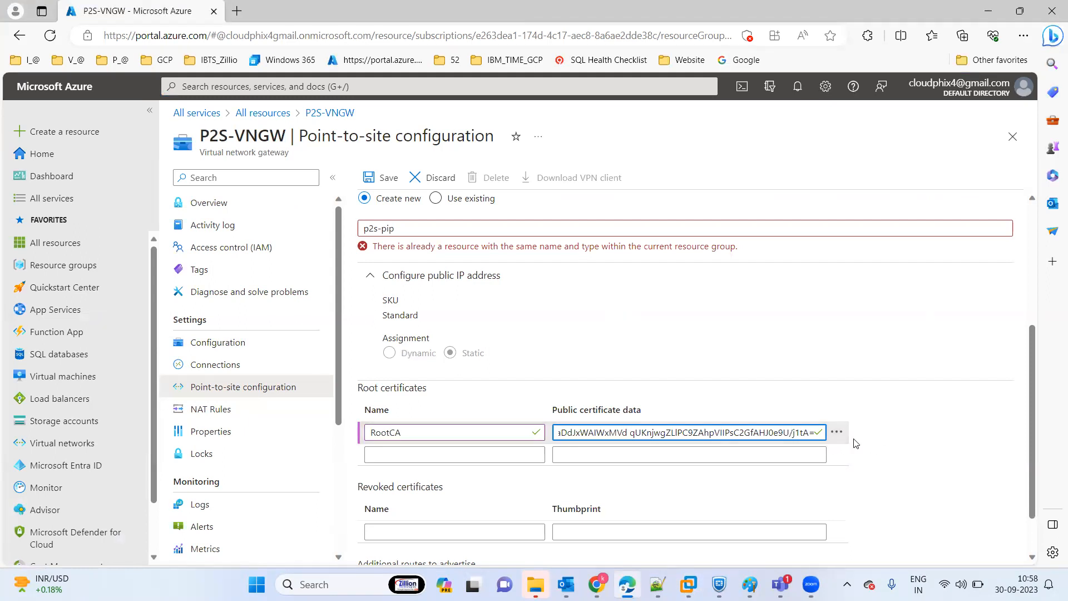
Try to save the point-to-site configuration with public IP p2s-pip and open the submitted deployment's details.
{"action": "left_click", "coordinate": [392, 179]}
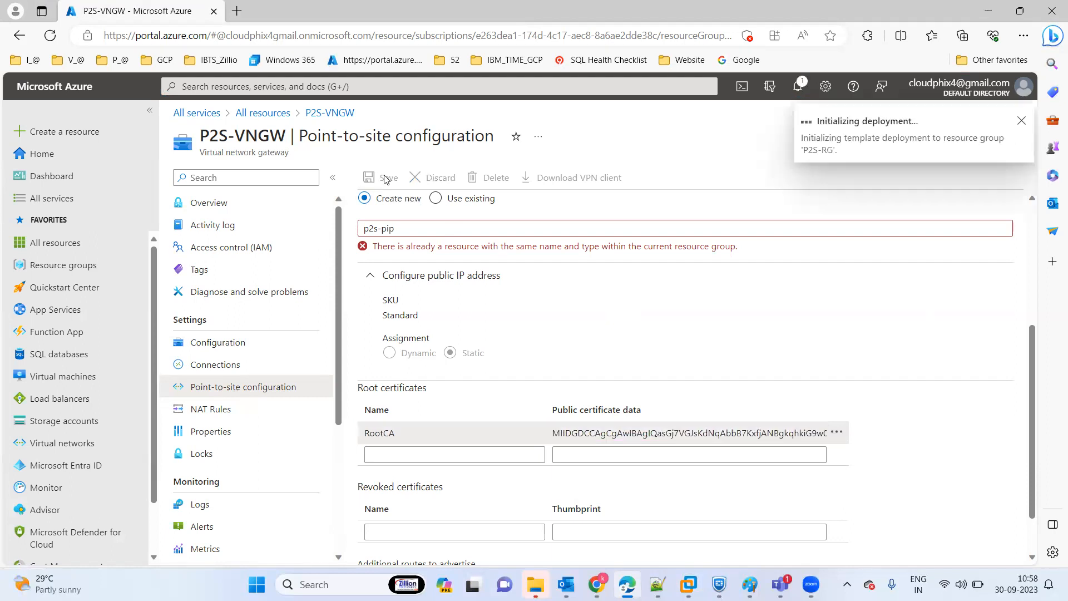
{"action": "left_click", "coordinate": [404, 234]}
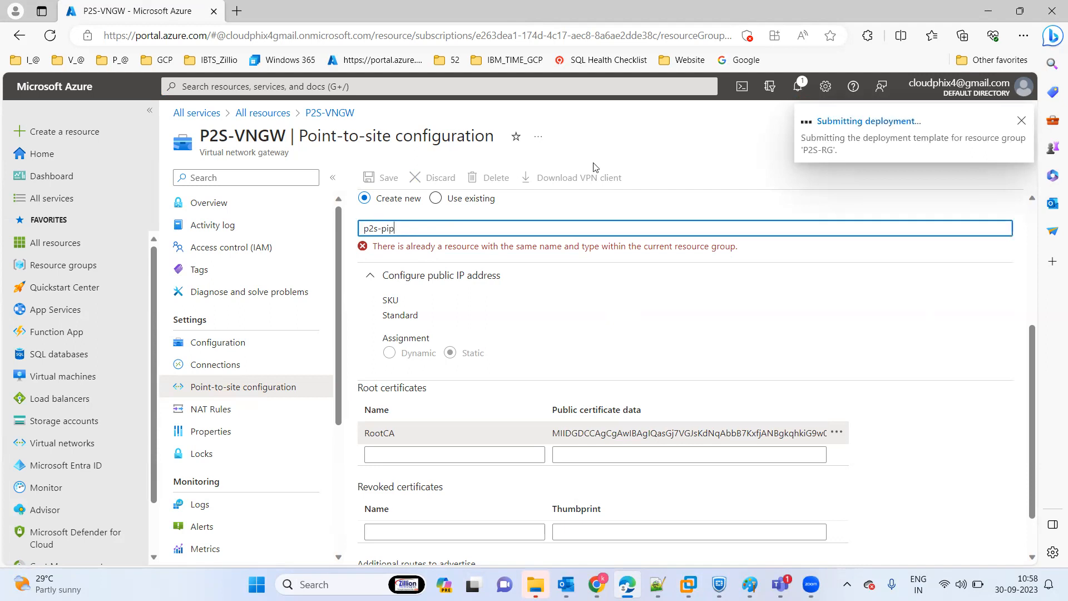
{"action": "left_click", "coordinate": [872, 122]}
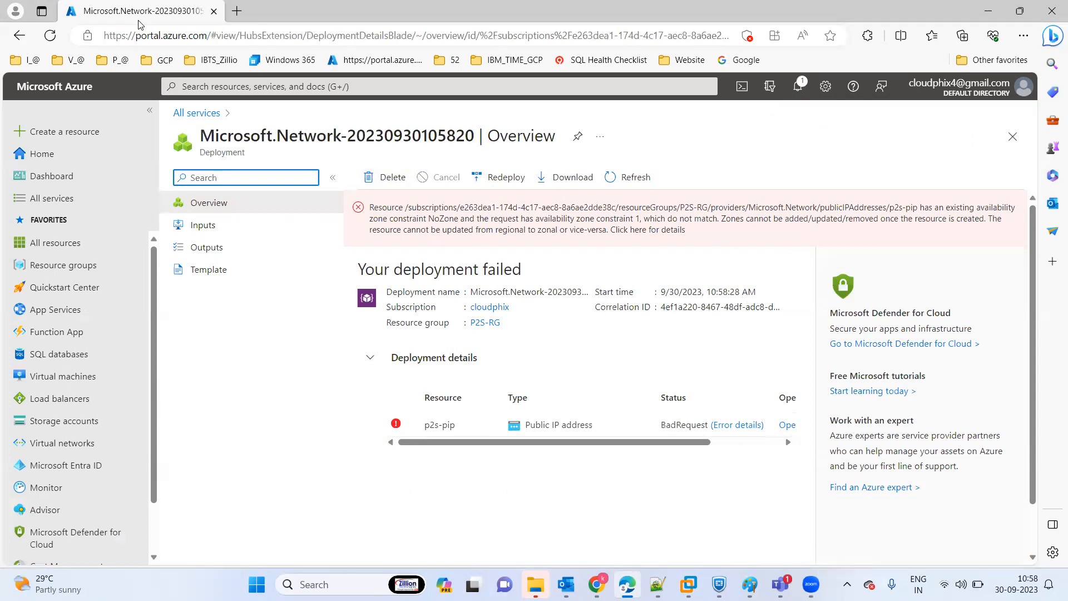
Delete the failed Microsoft.Network deployment from the deployment history and refresh its overview.
{"action": "left_click", "coordinate": [385, 178]}
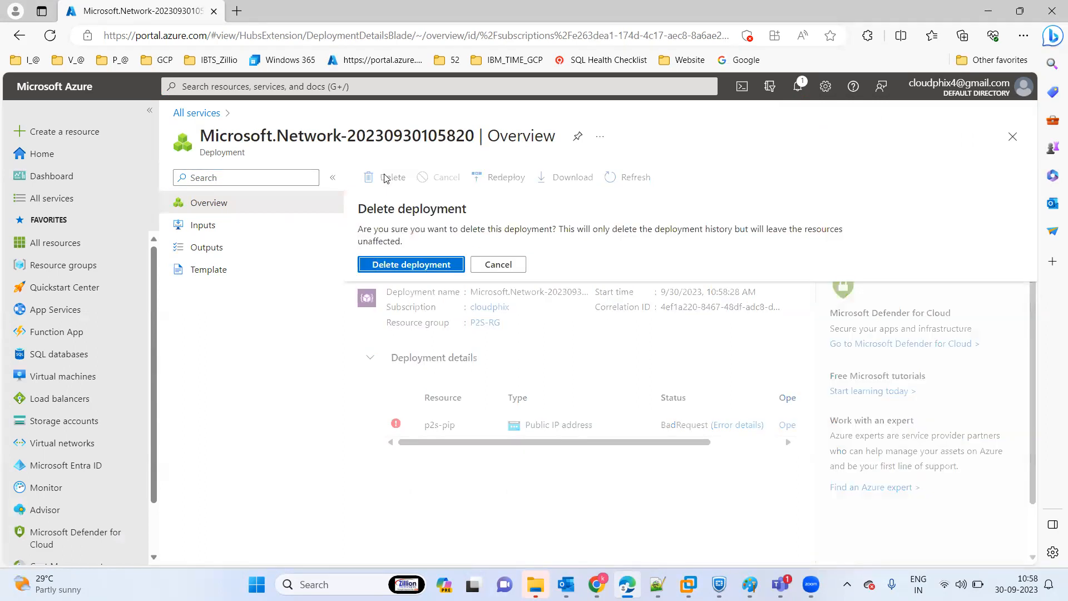
{"action": "left_click", "coordinate": [421, 268]}
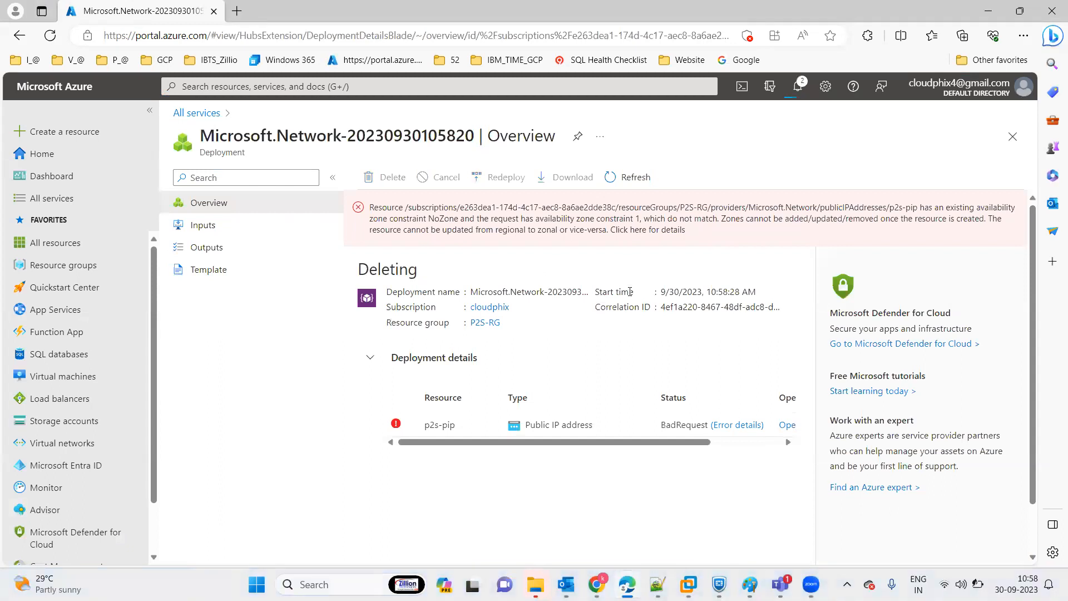
{"action": "left_click", "coordinate": [634, 174]}
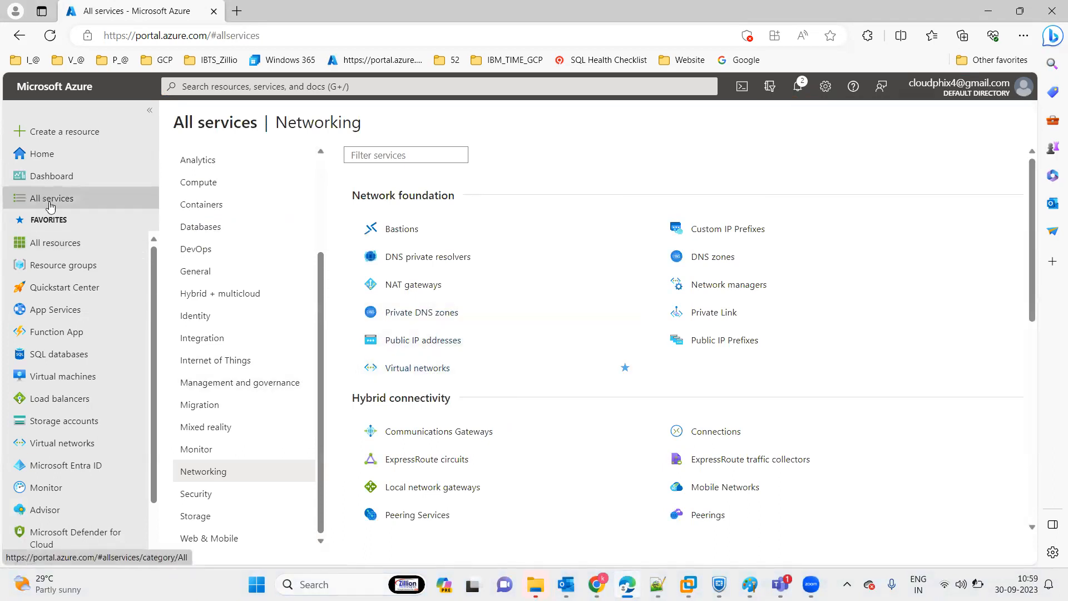
Reopen the P2S-VNGW gateway from all resources and start configuring its point-to-site settings.
{"action": "left_click", "coordinate": [56, 243]}
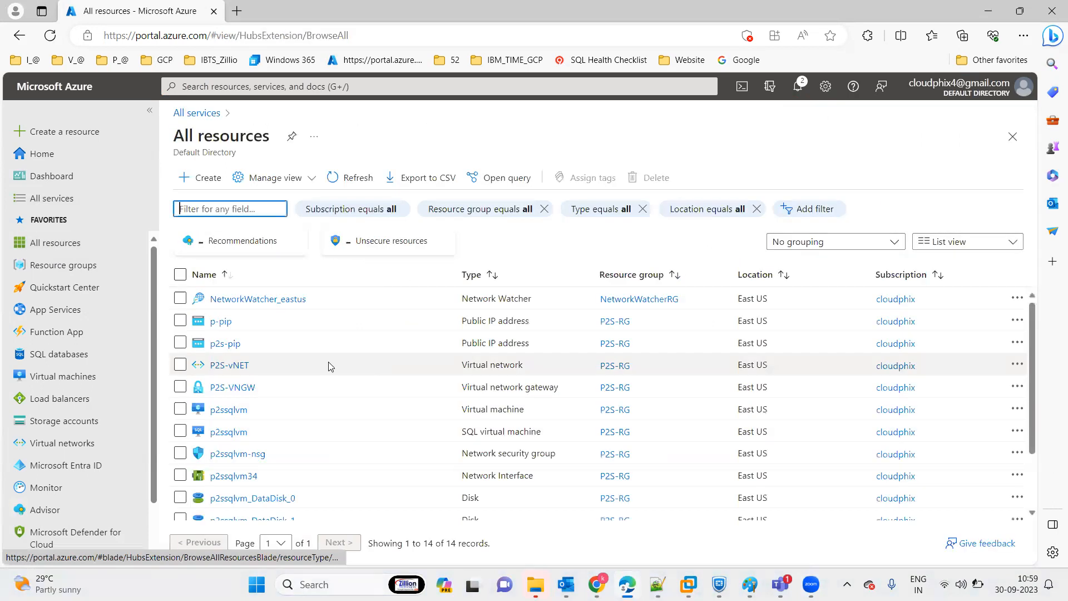
{"action": "left_click", "coordinate": [238, 388]}
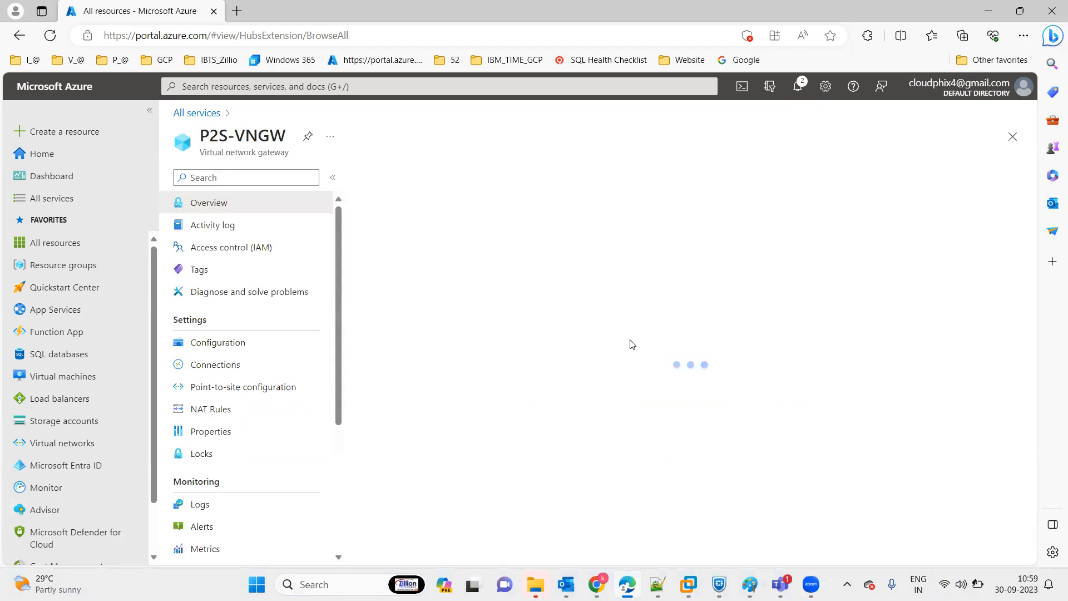
{"action": "left_click", "coordinate": [253, 403]}
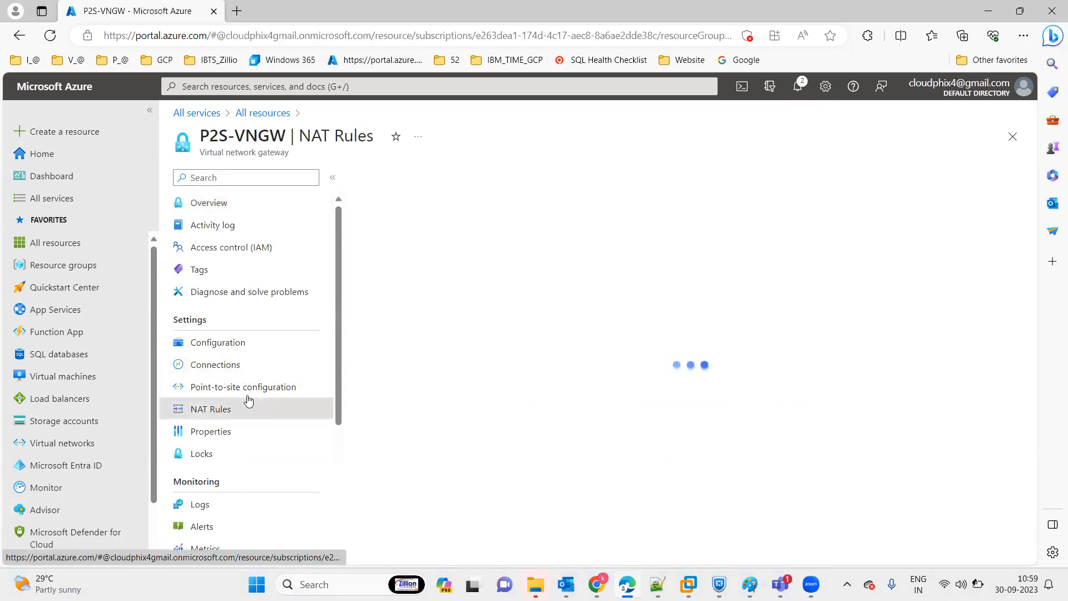
{"action": "left_click", "coordinate": [239, 392]}
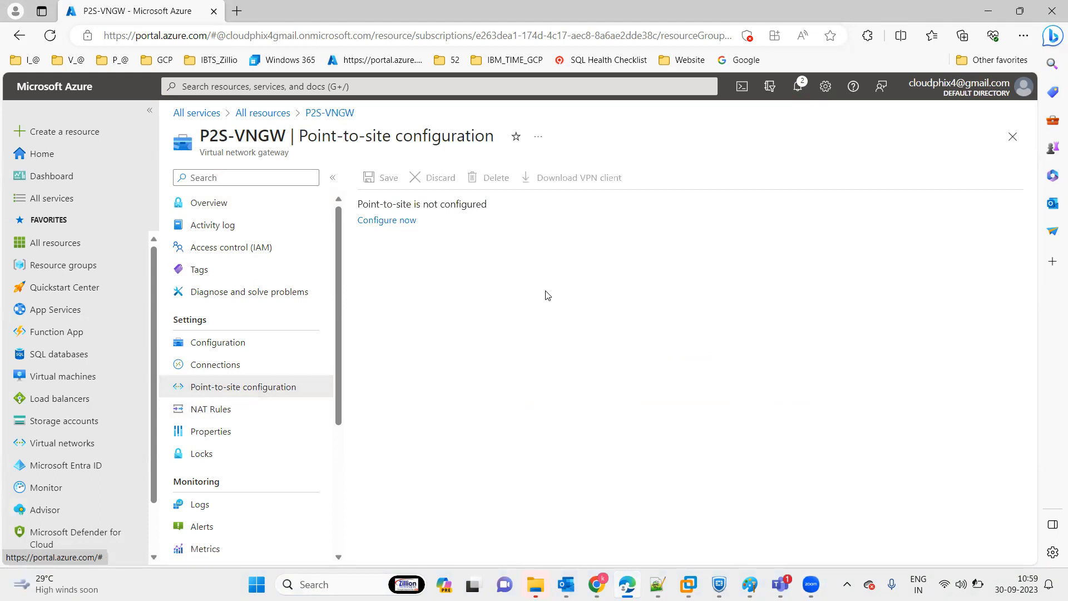
{"action": "left_click", "coordinate": [388, 221]}
Set the point-to-site address pool to 192.168.0.0/24.
{"action": "left_click", "coordinate": [389, 220]}
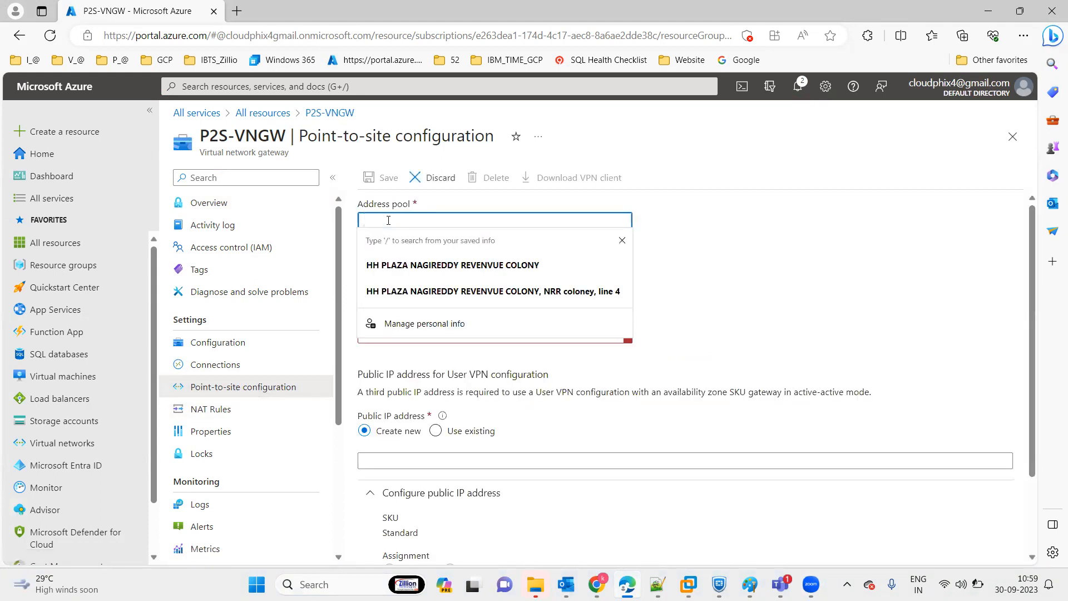
{"action": "type", "text": "1"}
{"action": "key", "text": "BackSpace"}
{"action": "type", "text": "192.168.0.0./24"}
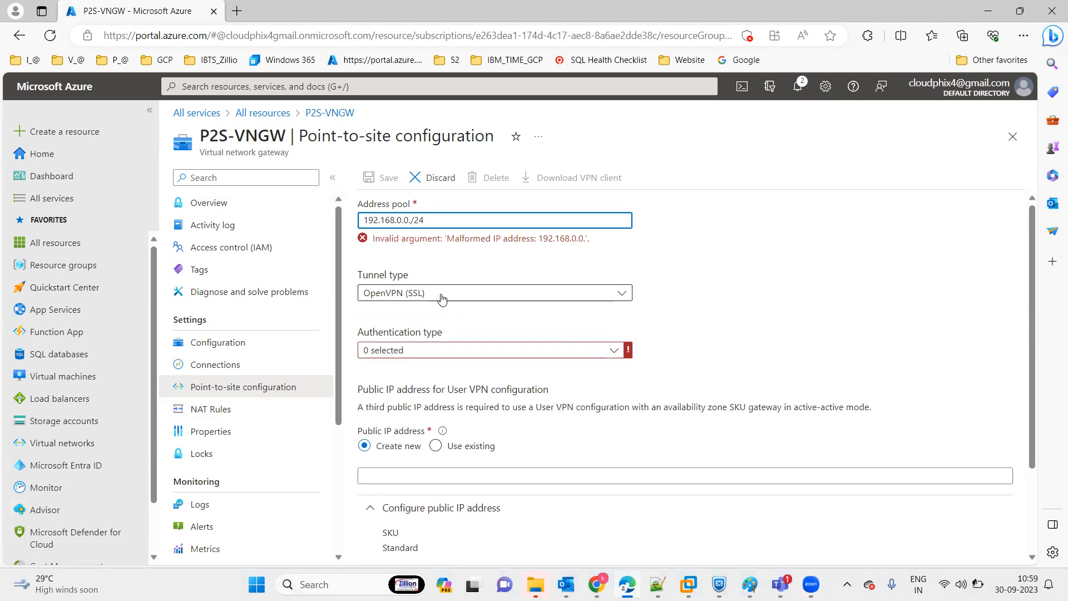
{"action": "key", "text": "Left"}
{"action": "key", "text": "Left"}
{"action": "key", "text": "Left"}
{"action": "key", "text": "BackSpace"}
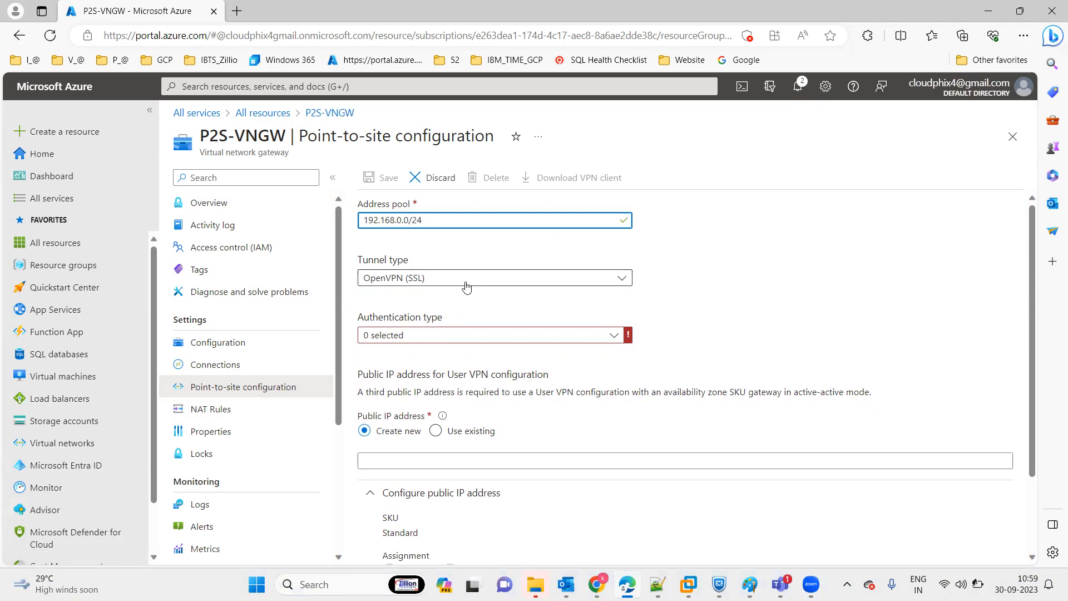
Set the tunnel type to IKEv2 and SSTP (SSL) and the authentication type to Azure certificate.
{"action": "left_click", "coordinate": [465, 283]}
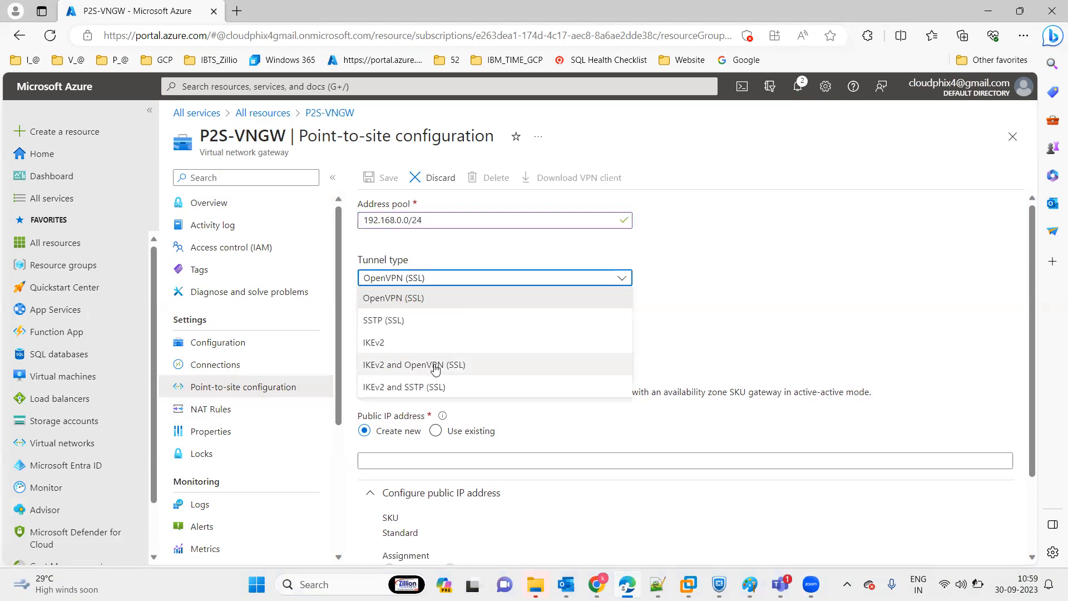
{"action": "left_click", "coordinate": [437, 386]}
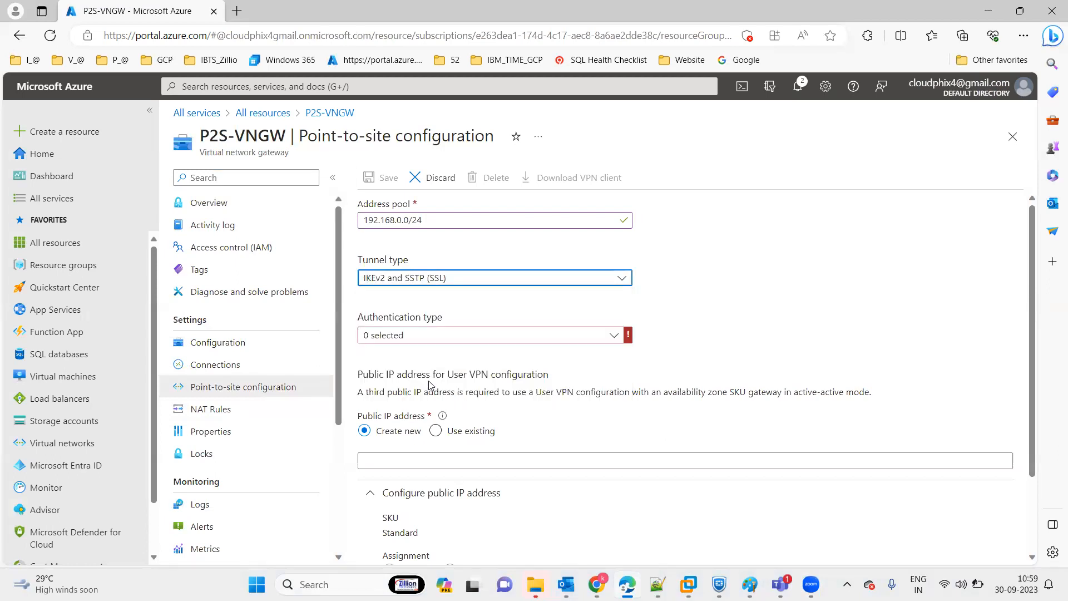
{"action": "left_click", "coordinate": [404, 336]}
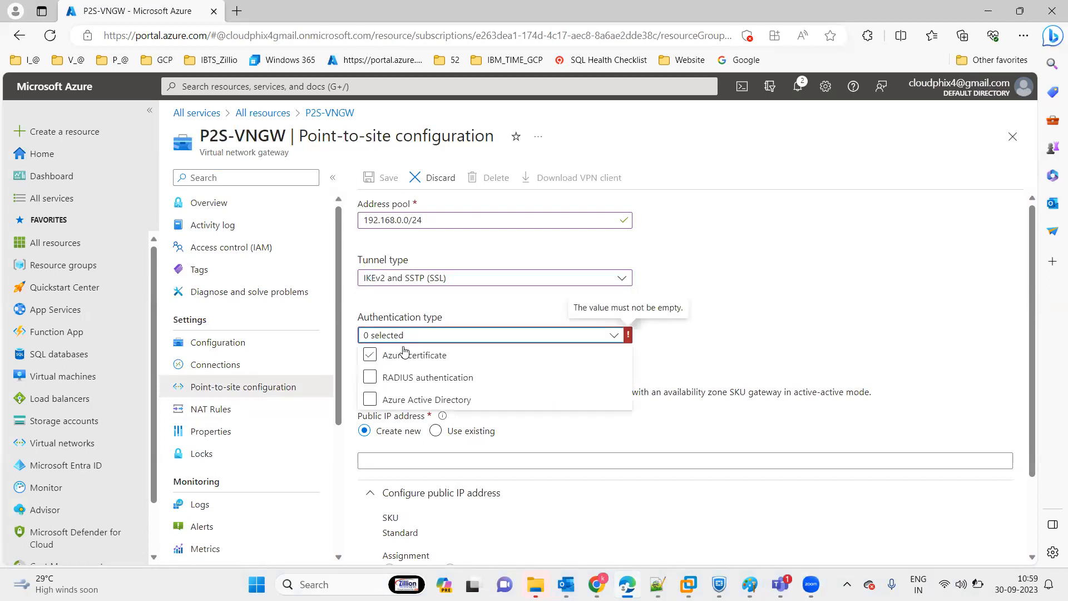
{"action": "left_click", "coordinate": [404, 353]}
{"action": "left_click", "coordinate": [815, 273]}
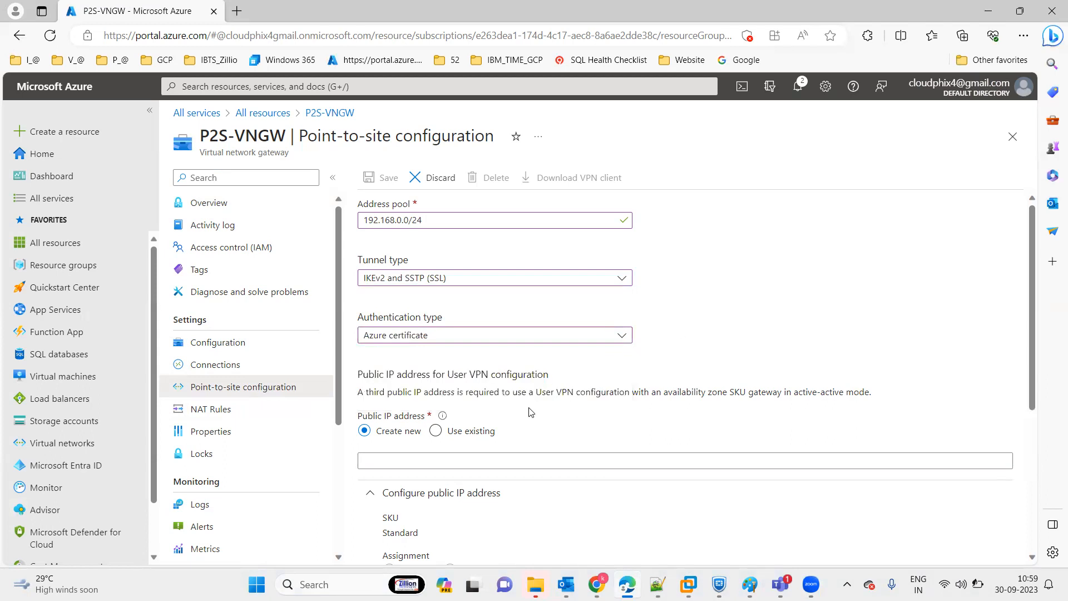
Name the new public IP address for the User VPN configuration p2s-2-pip.
{"action": "left_click", "coordinate": [394, 462]}
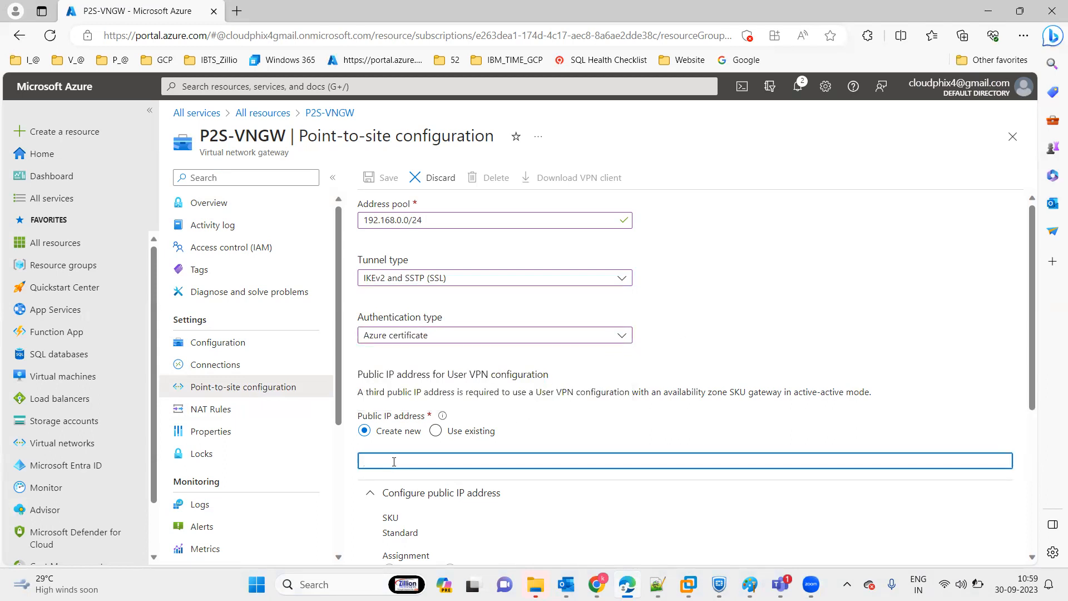
{"action": "type", "text": "p2s-"}
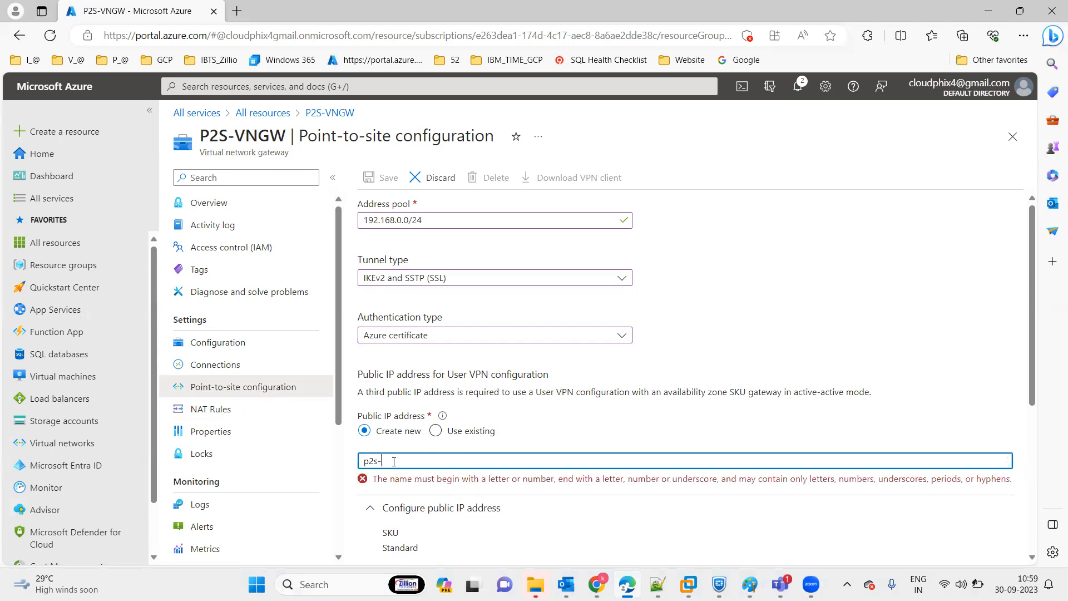
{"action": "type", "text": "2-pip"}
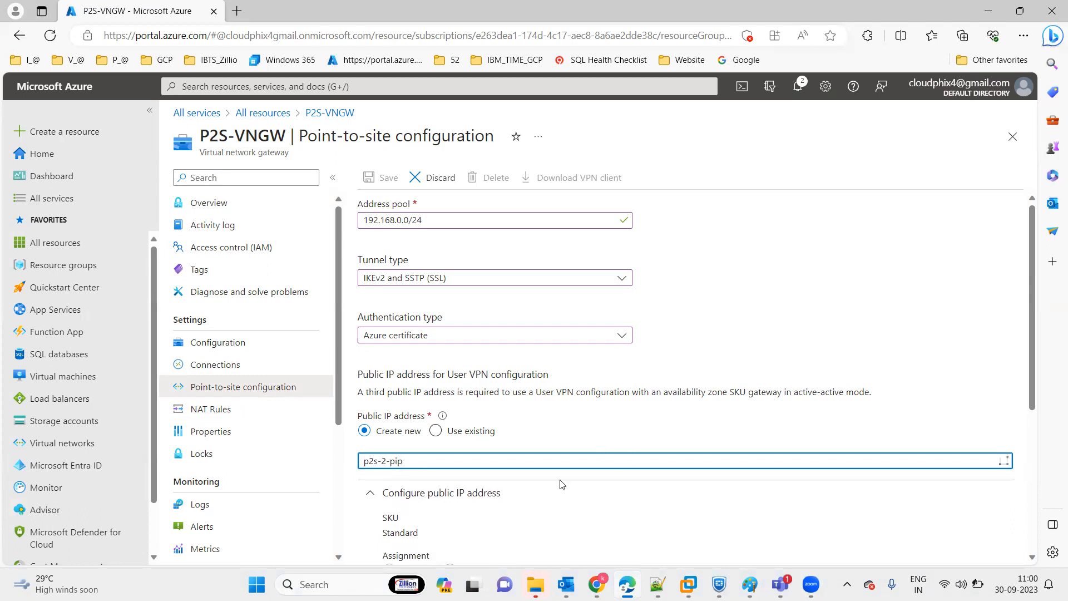
Add a root certificate named RootCA and paste the copied certificate text as its public certificate data.
{"action": "left_click_drag", "start_coordinate": [1033, 289], "coordinate": [1032, 389]}
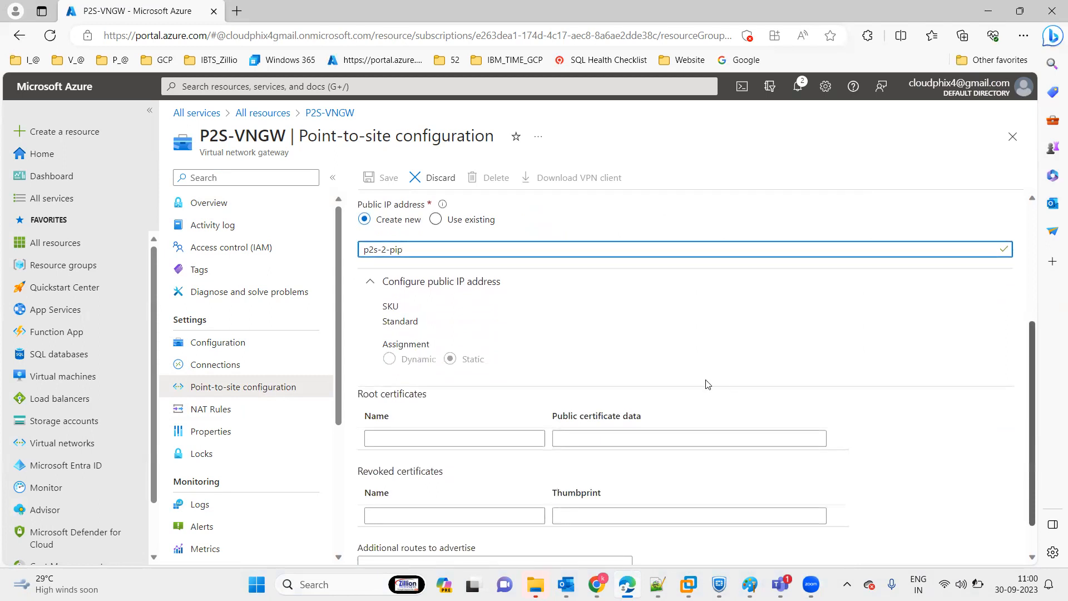
{"action": "left_click", "coordinate": [457, 442]}
{"action": "type", "text": "Root"}
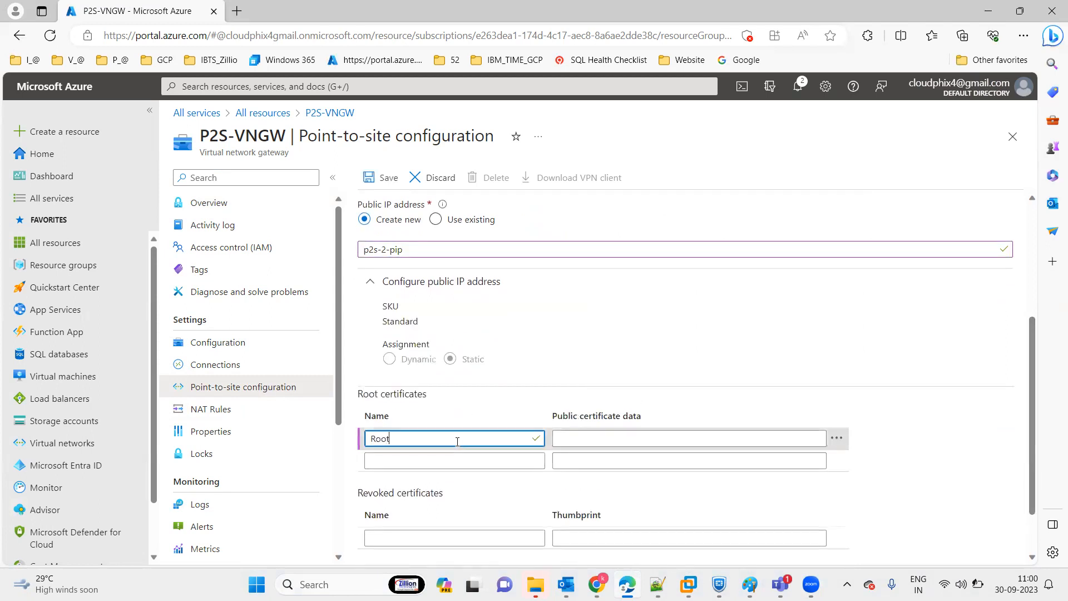
{"action": "type", "text": "CA"}
{"action": "left_click", "coordinate": [596, 439]}
{"action": "key", "text": "ctrl+v"}
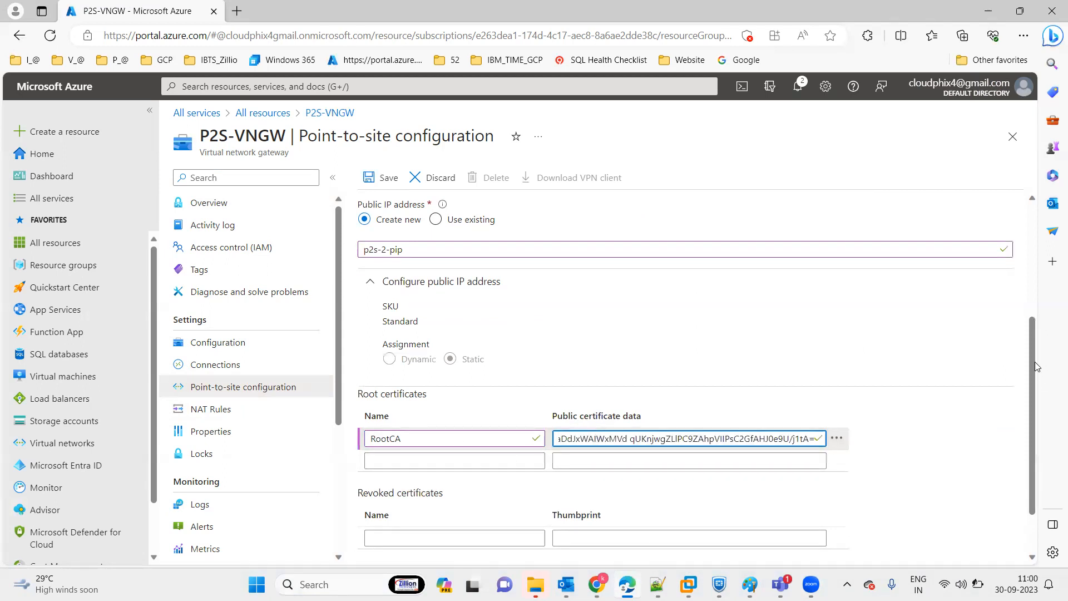
Review the completed point-to-site settings and save the configuration.
{"action": "scroll", "coordinate": [1036, 366], "scroll_direction": "down", "scroll_amount": 2}
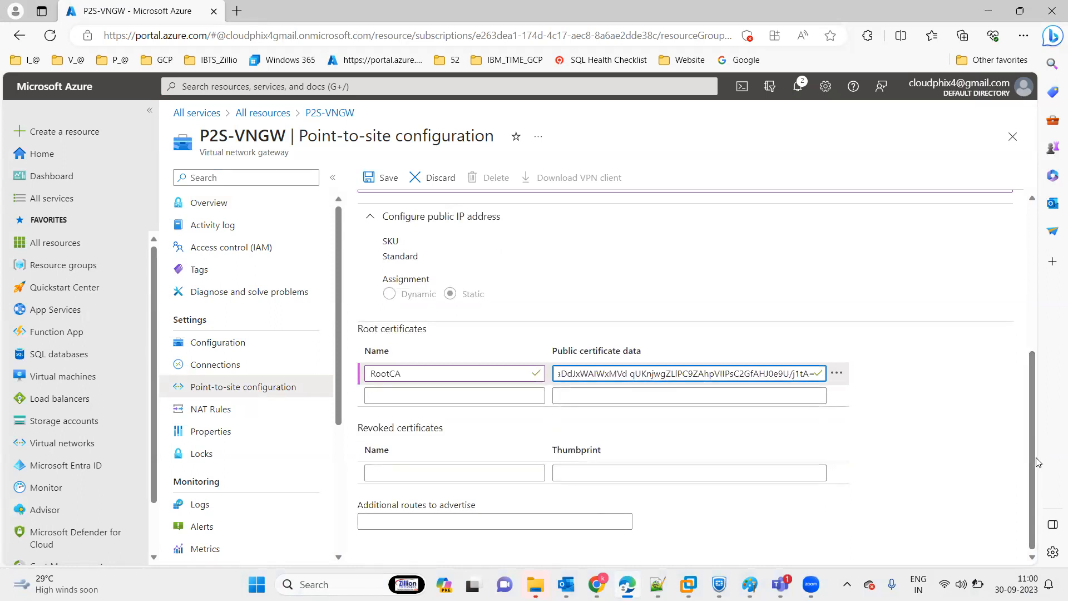
{"action": "left_click_drag", "start_coordinate": [1034, 462], "coordinate": [1032, 507]}
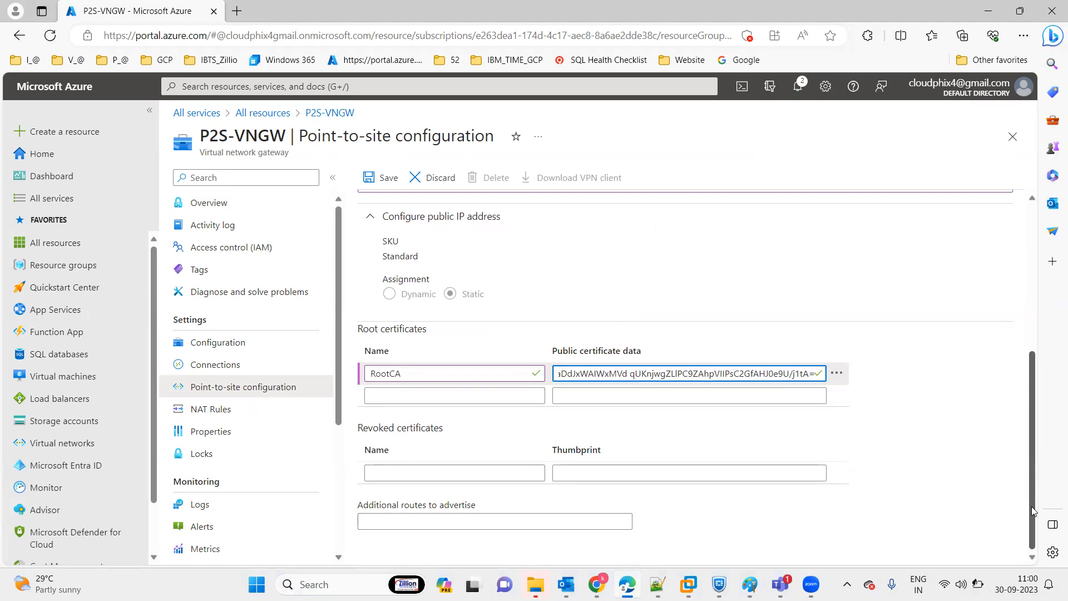
{"action": "scroll", "coordinate": [574, 248], "scroll_direction": "up", "scroll_amount": 5}
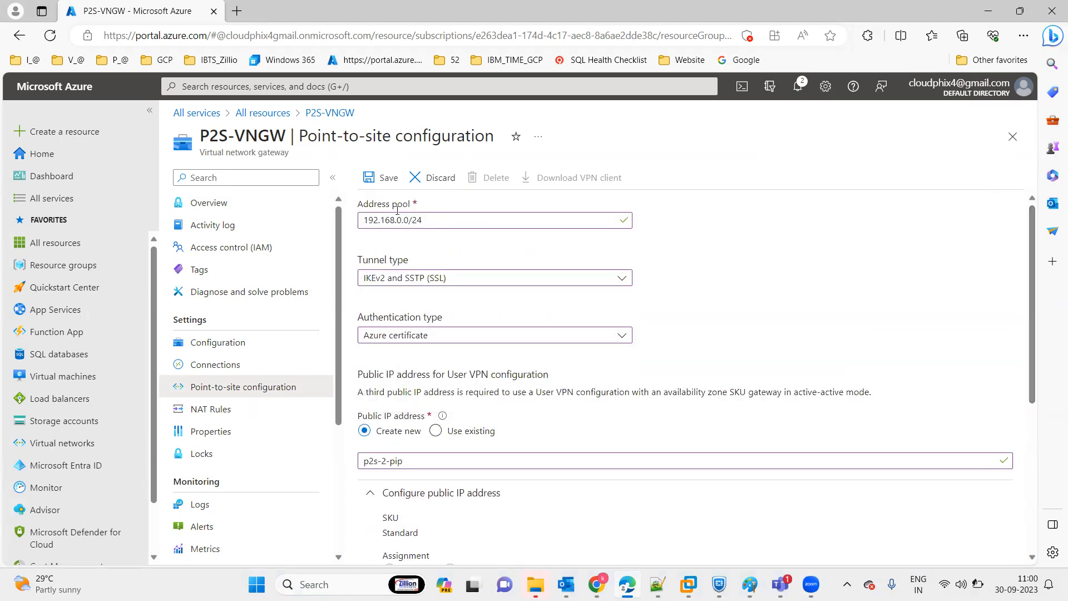
{"action": "left_click", "coordinate": [378, 177]}
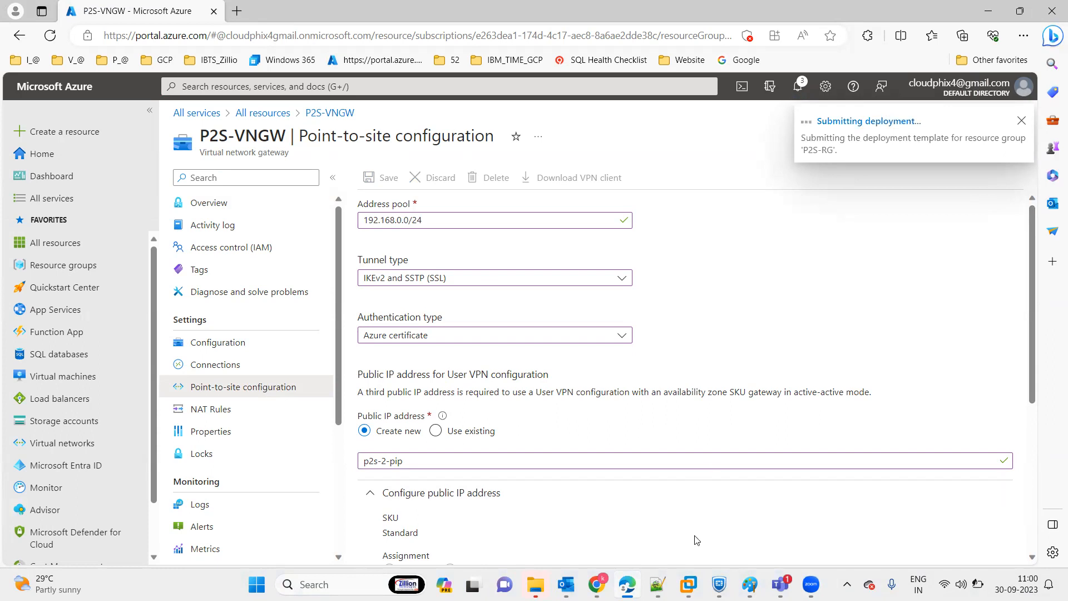
Switch to the opsvm2022 virtual machine in VMware Workstation, close the MyRootCA Notepad window and select the MyClientCertificate file on the desktop.
{"action": "left_click", "coordinate": [689, 584]}
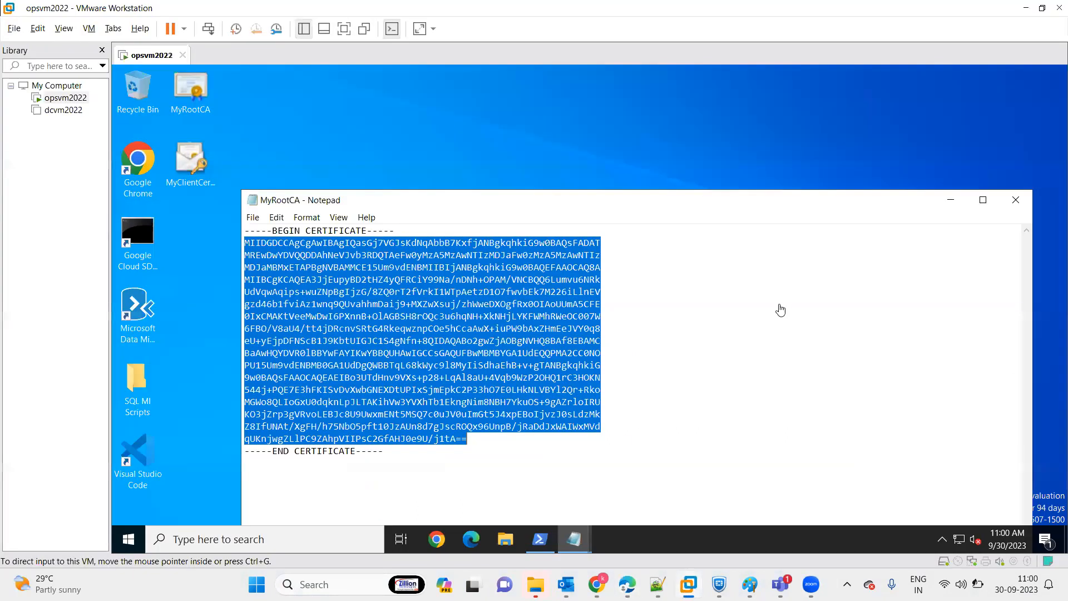
{"action": "left_click", "coordinate": [1016, 201]}
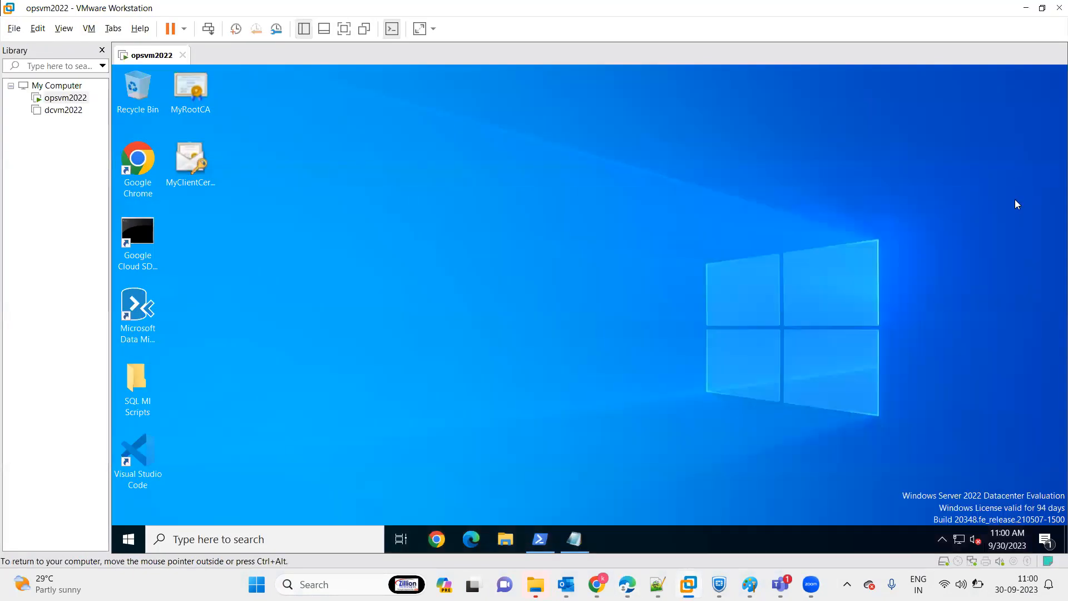
{"action": "left_click", "coordinate": [204, 167]}
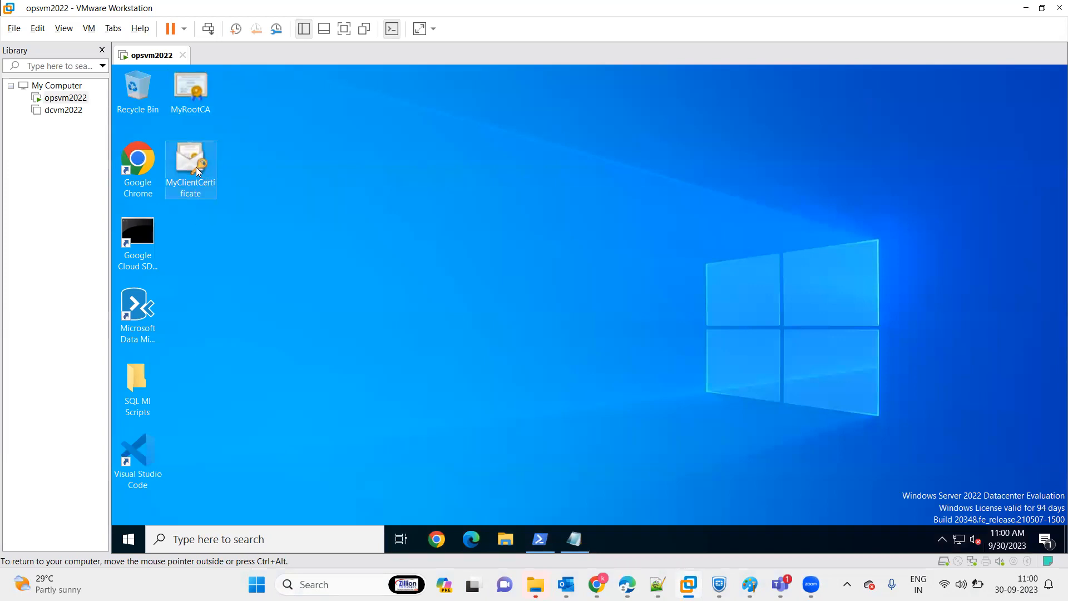
Check the VPN page in the virtual machine's Network & Internet settings and minimise the Settings window.
{"action": "right_click", "coordinate": [959, 539]}
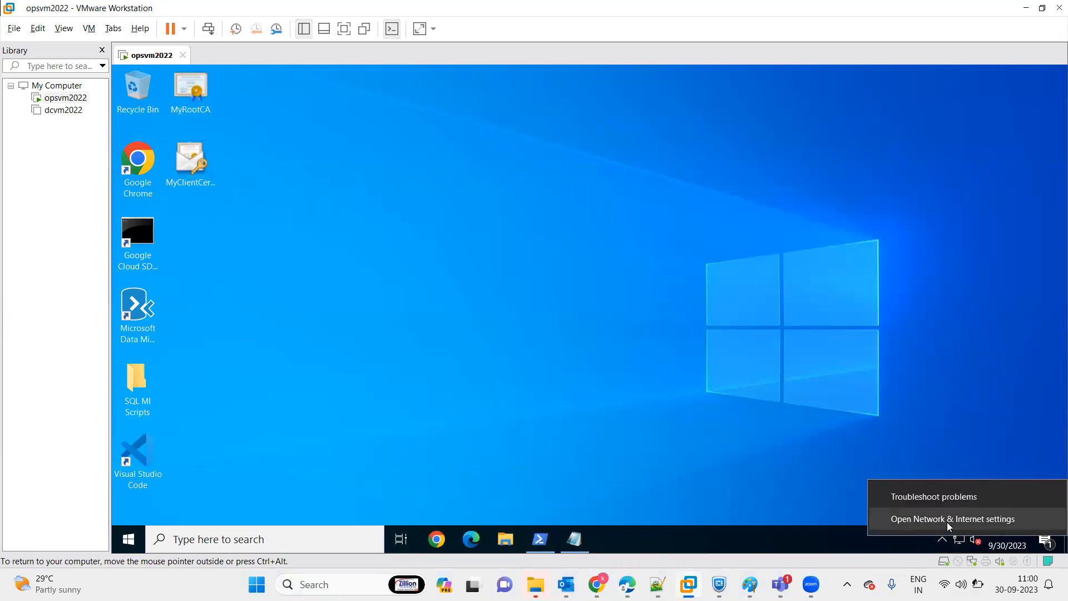
{"action": "left_click", "coordinate": [947, 522]}
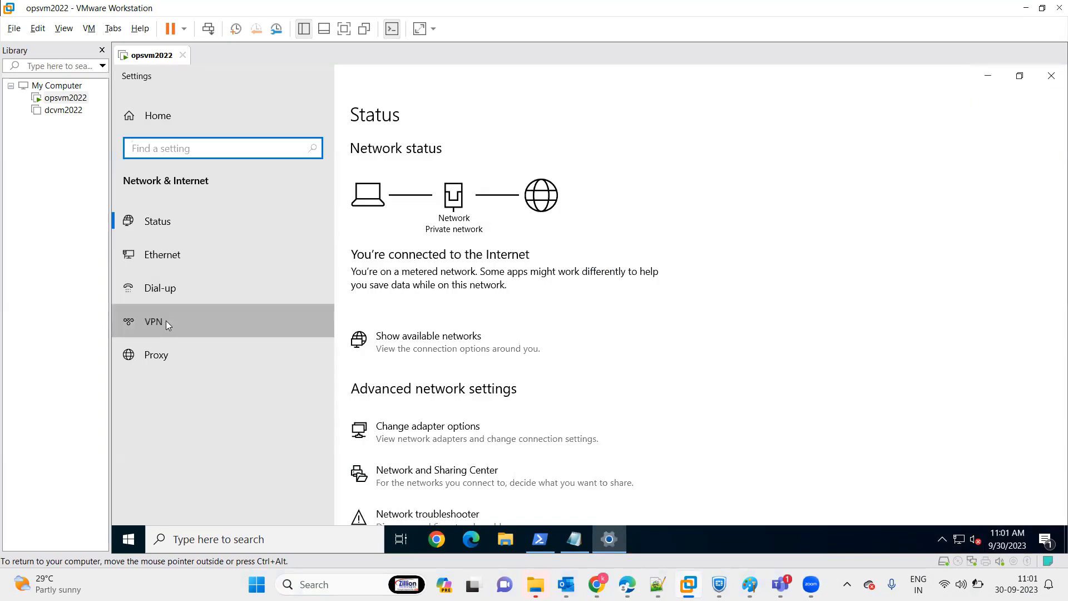
{"action": "left_click", "coordinate": [166, 321]}
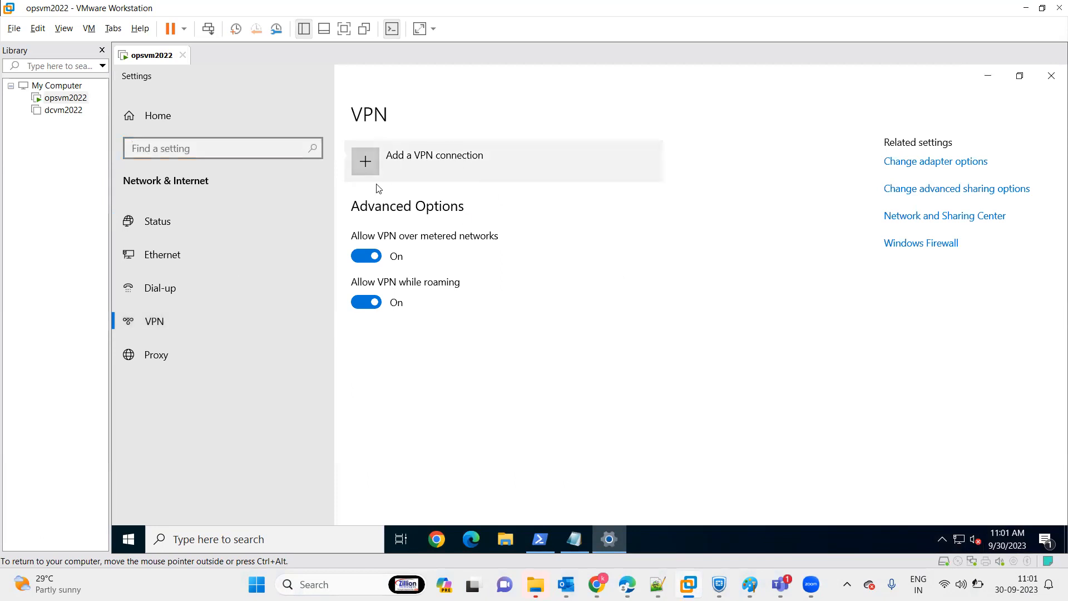
{"action": "left_click", "coordinate": [987, 76]}
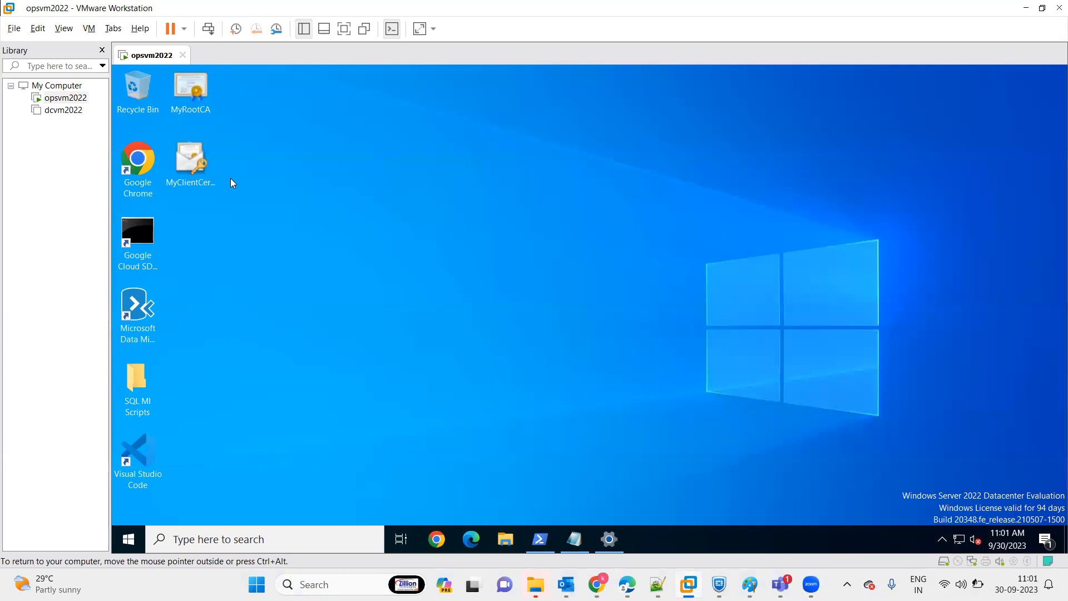
Start importing the MyClientCertificate file for the Current User and try to continue without a private key password.
{"action": "double_click", "coordinate": [196, 168]}
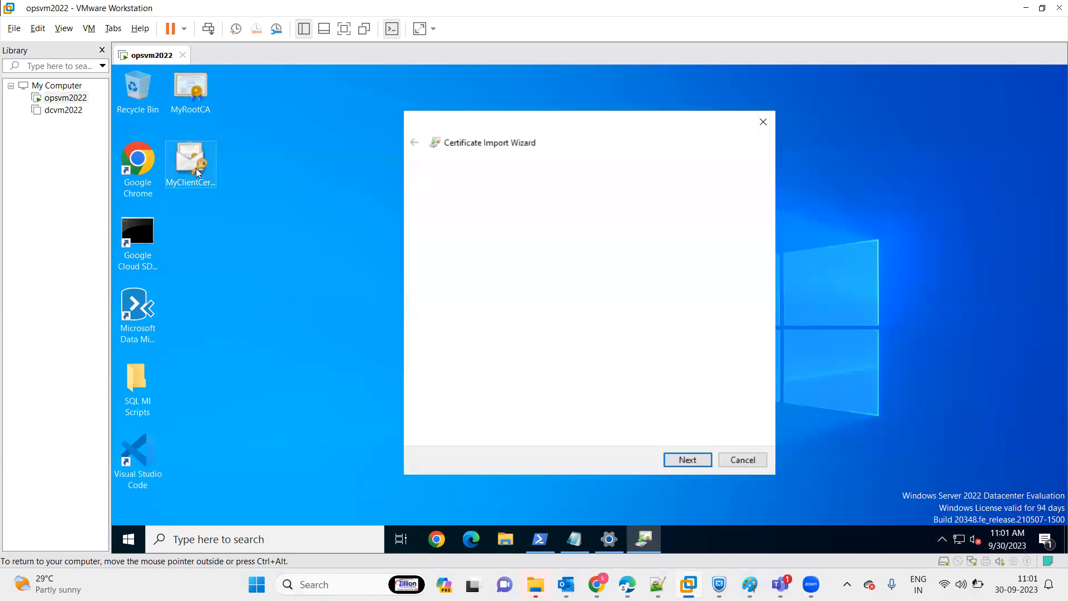
{"action": "left_click", "coordinate": [683, 460]}
{"action": "left_click", "coordinate": [683, 460]}
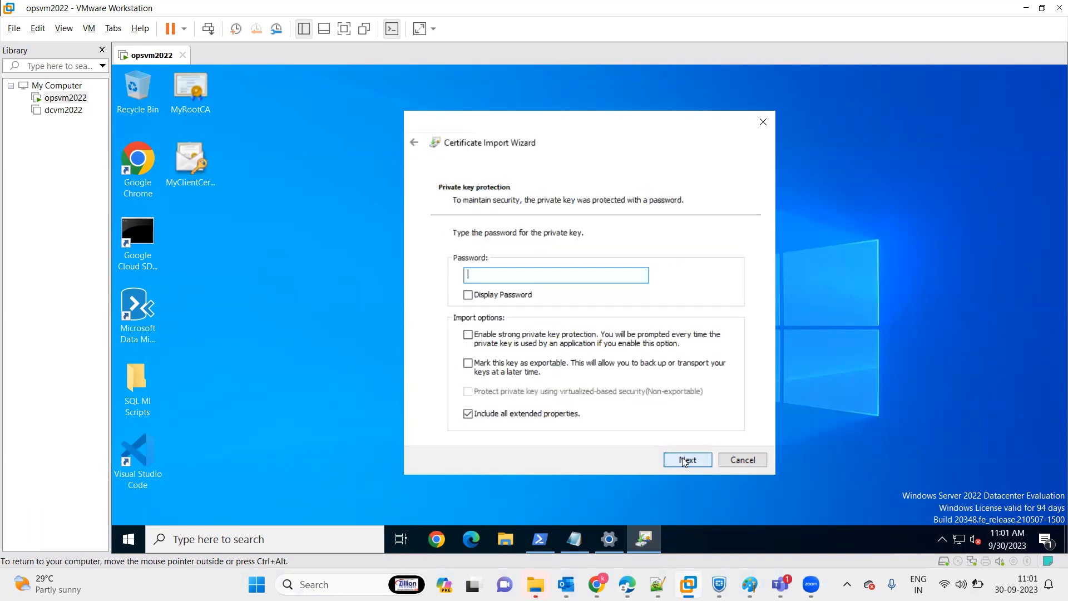
{"action": "left_click", "coordinate": [684, 460]}
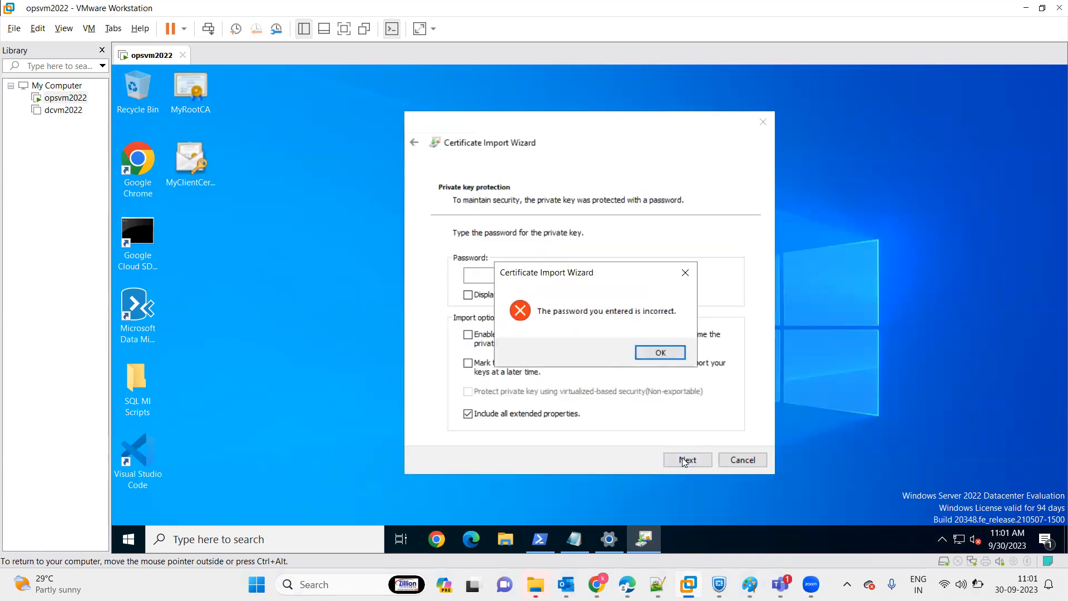
{"action": "left_click", "coordinate": [661, 354]}
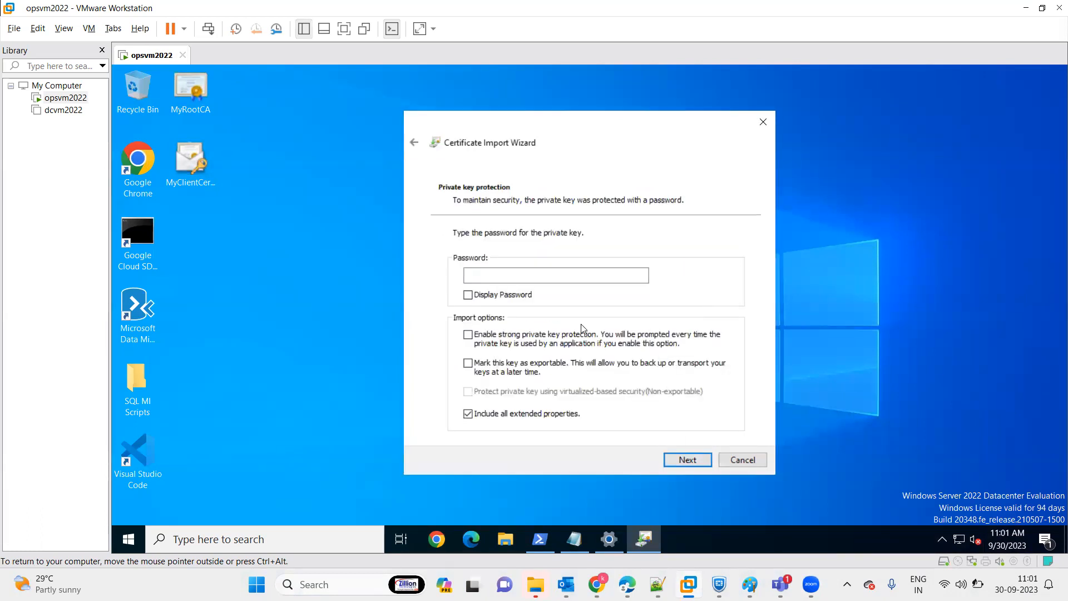
Write the private key password in the Run dialog, cut it and paste it into the certificate import's password field.
{"action": "key", "text": "super+r"}
{"action": "type", "text": "P"}
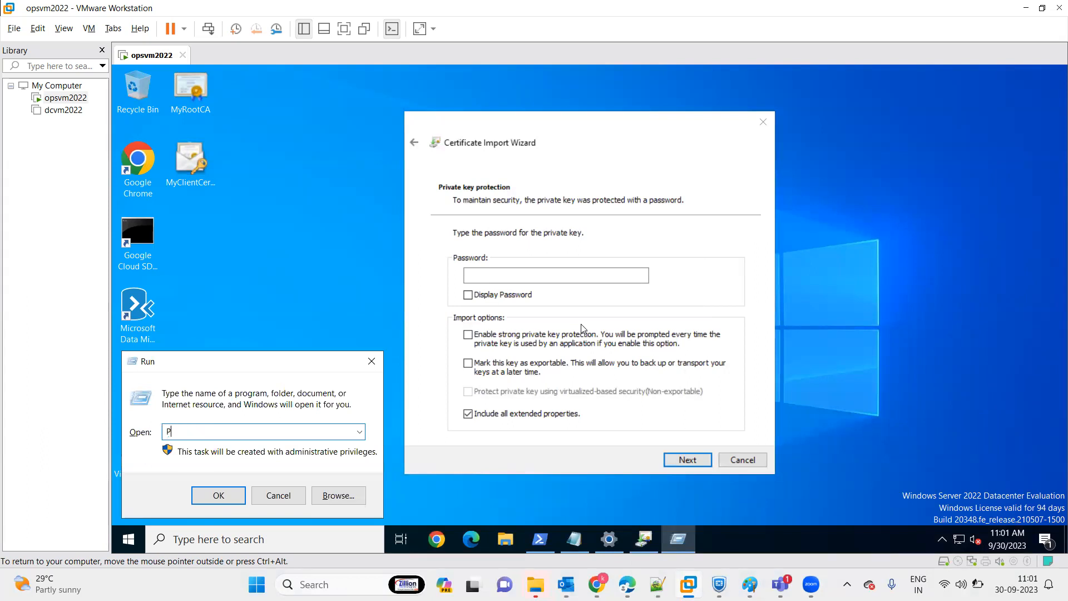
{"action": "type", "text": "assword2023"}
{"action": "key", "text": "ctrl+a"}
{"action": "key", "text": "ctrl+x"}
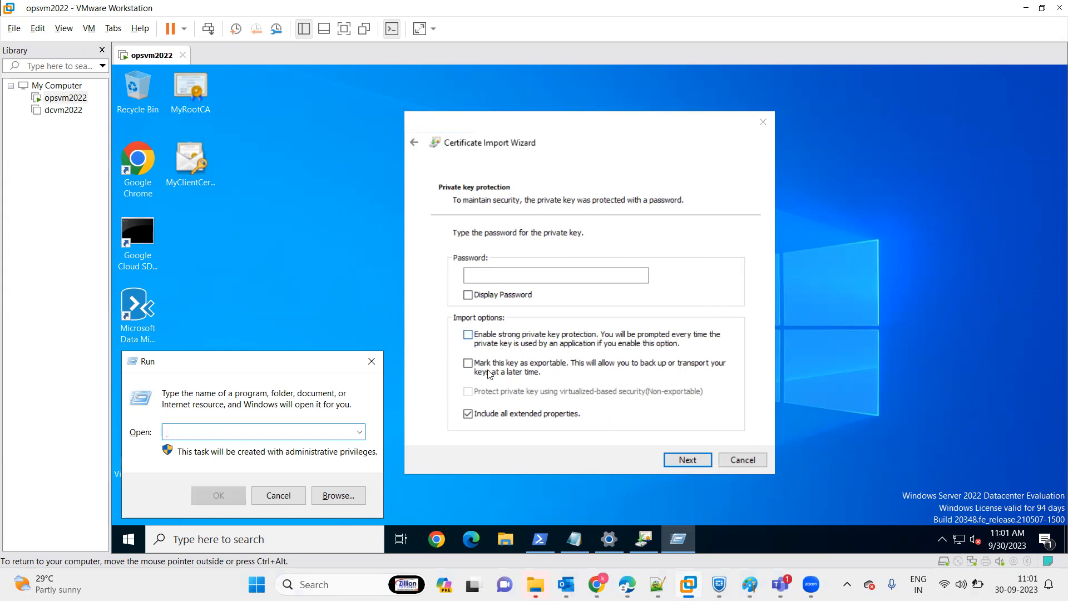
{"action": "left_click", "coordinate": [506, 272]}
{"action": "key", "text": "ctrl+v"}
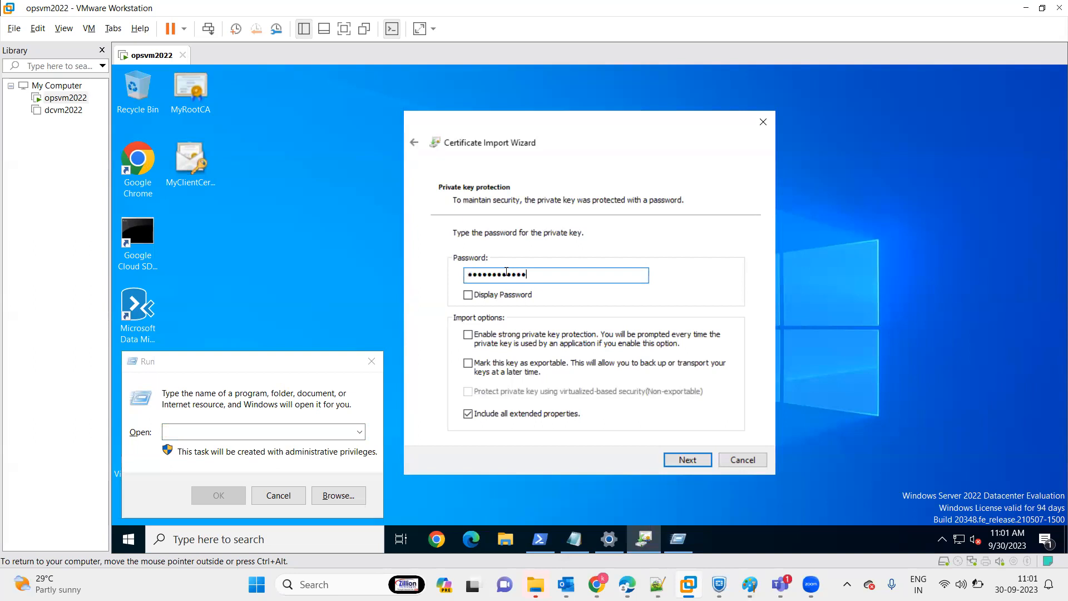
Finish importing the client certificate with the automatically determined certificate store and close the Run dialog.
{"action": "left_click", "coordinate": [686, 464]}
{"action": "left_click", "coordinate": [685, 464]}
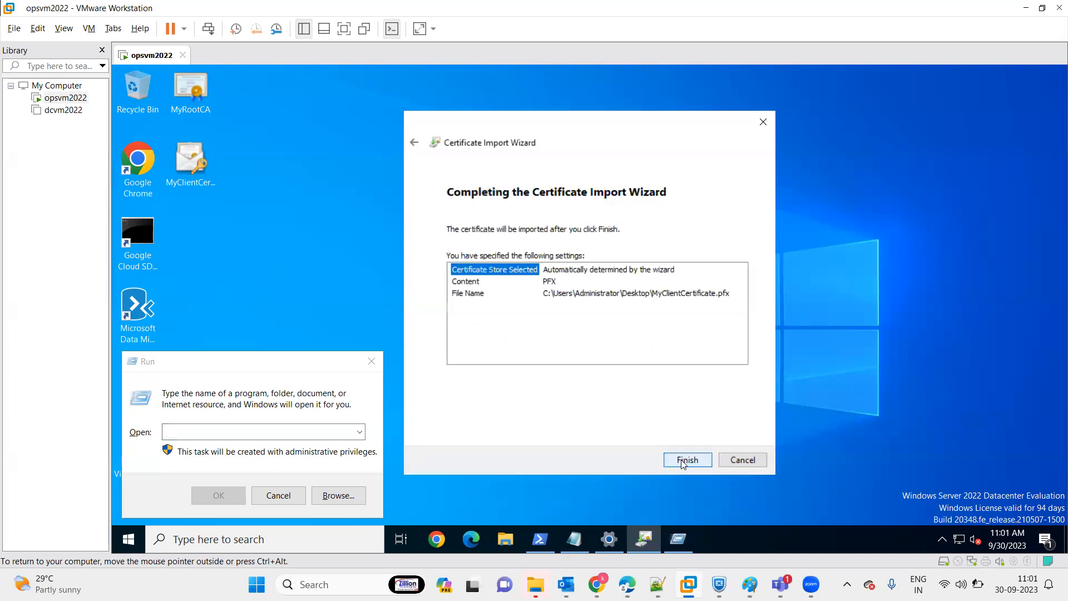
{"action": "left_click", "coordinate": [685, 461]}
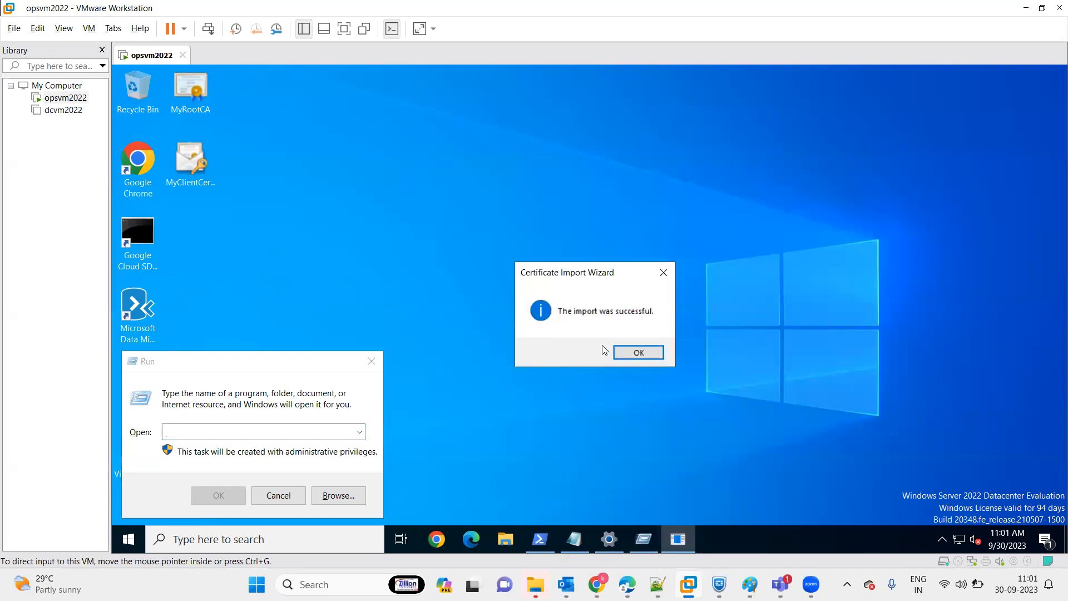
{"action": "left_click", "coordinate": [639, 353]}
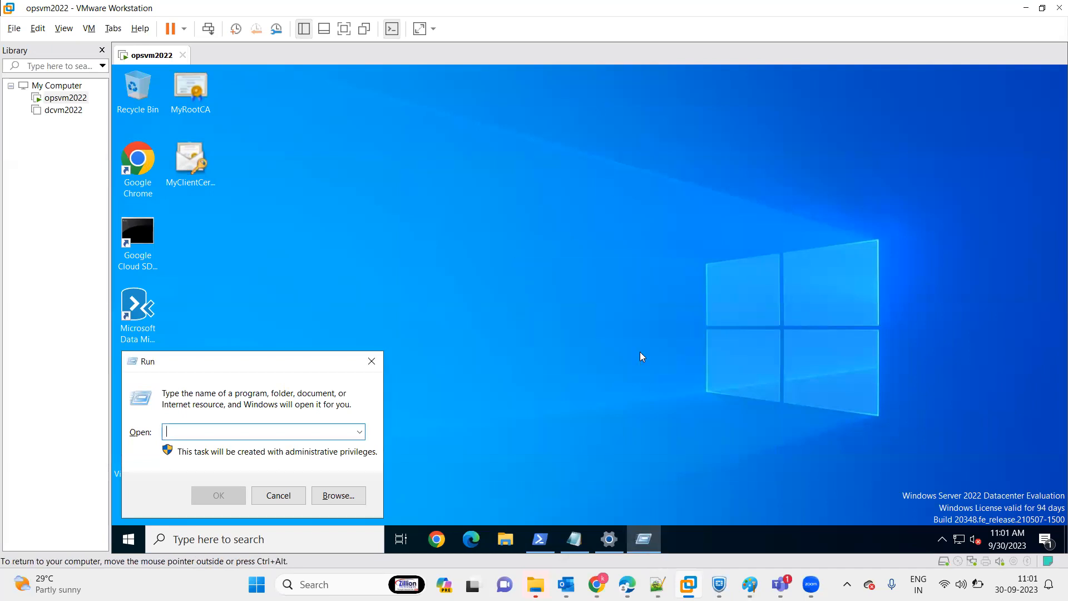
{"action": "left_click", "coordinate": [372, 362]}
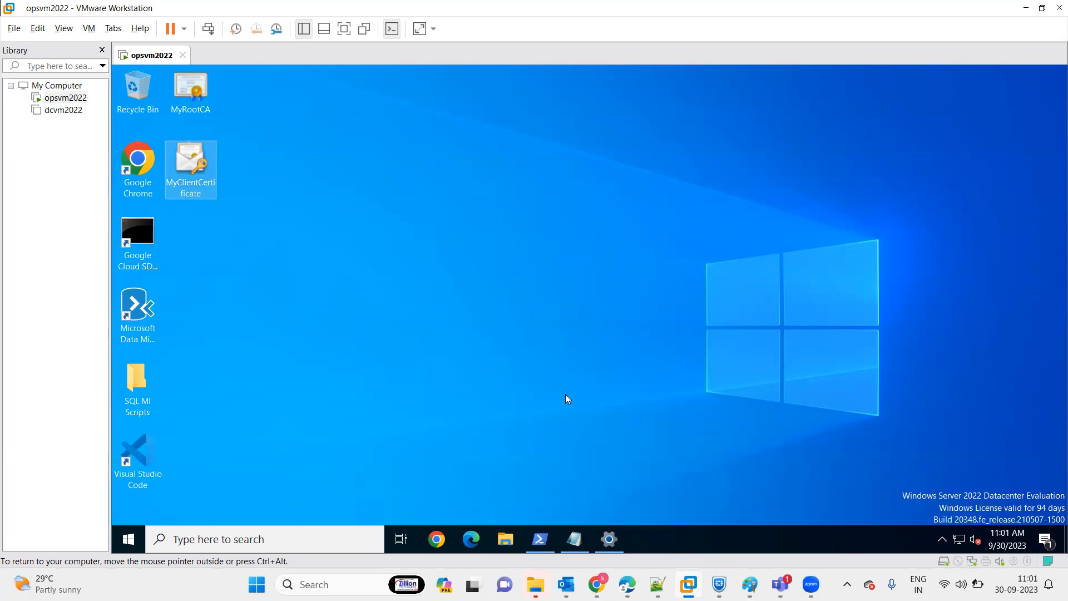
Switch to the Azure portal in Edge and check the deployment notifications for the P2S-RG resource group.
{"action": "left_click", "coordinate": [628, 584]}
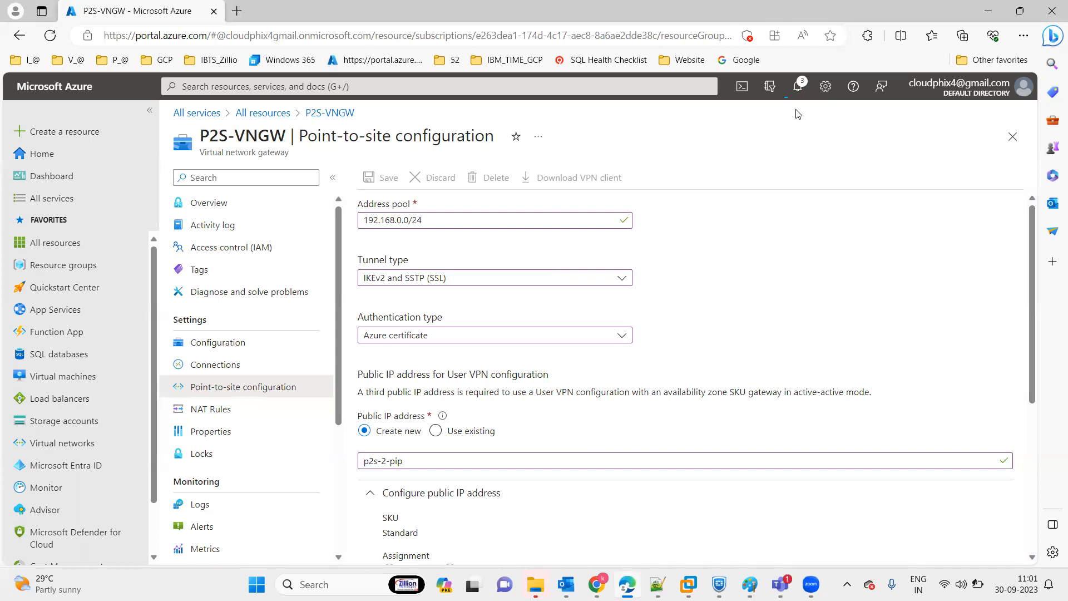
{"action": "left_click", "coordinate": [797, 89]}
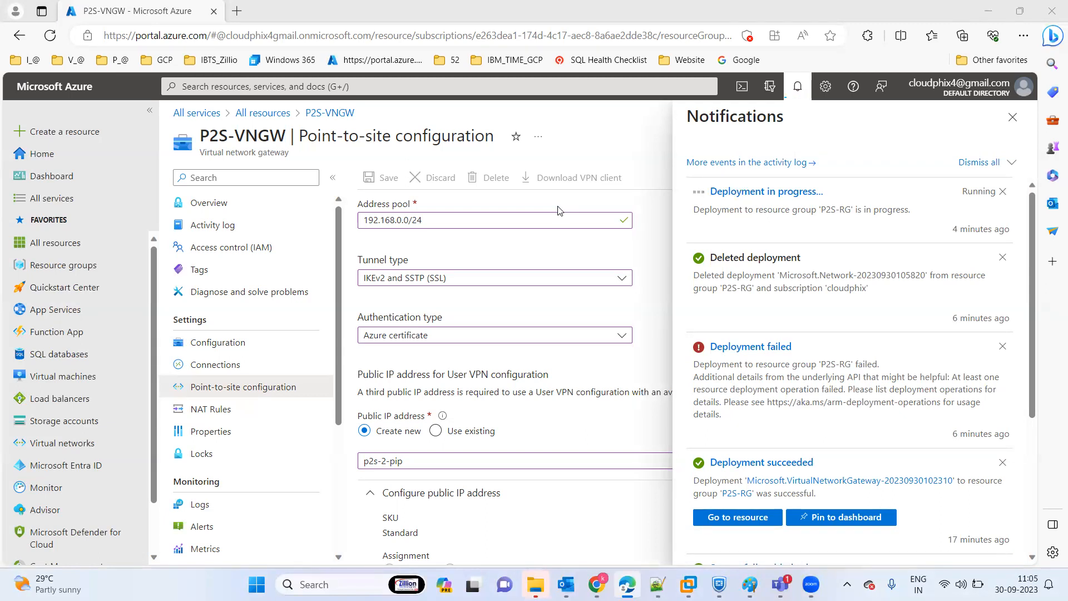
{"action": "left_click", "coordinate": [1012, 119]}
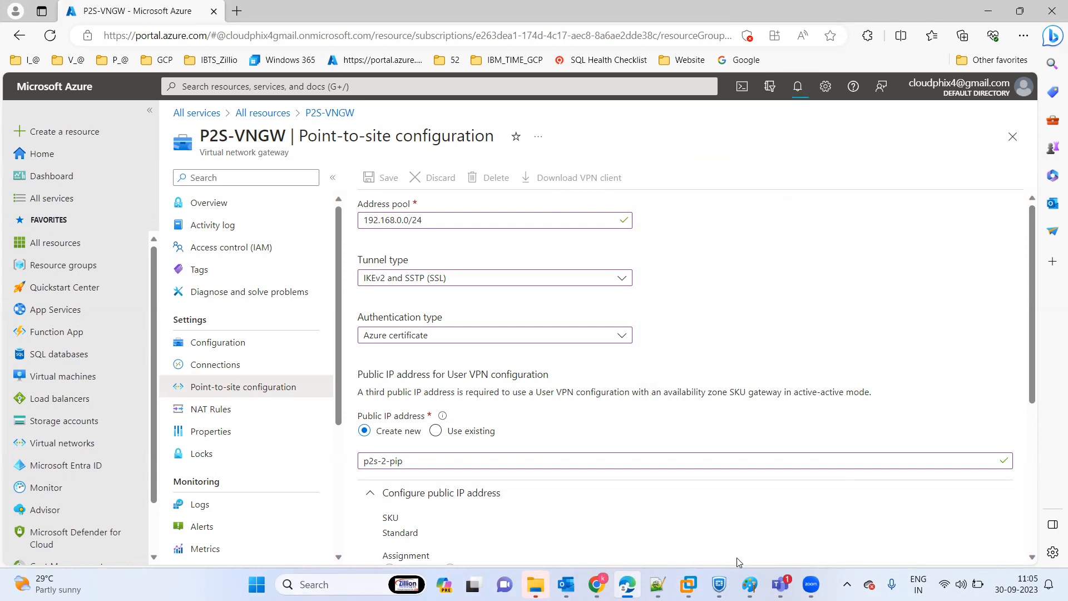
Switch to the opsvm2022 virtual machine in VMware Workstation and view its VPN settings and the Settings home page.
{"action": "left_click", "coordinate": [689, 584]}
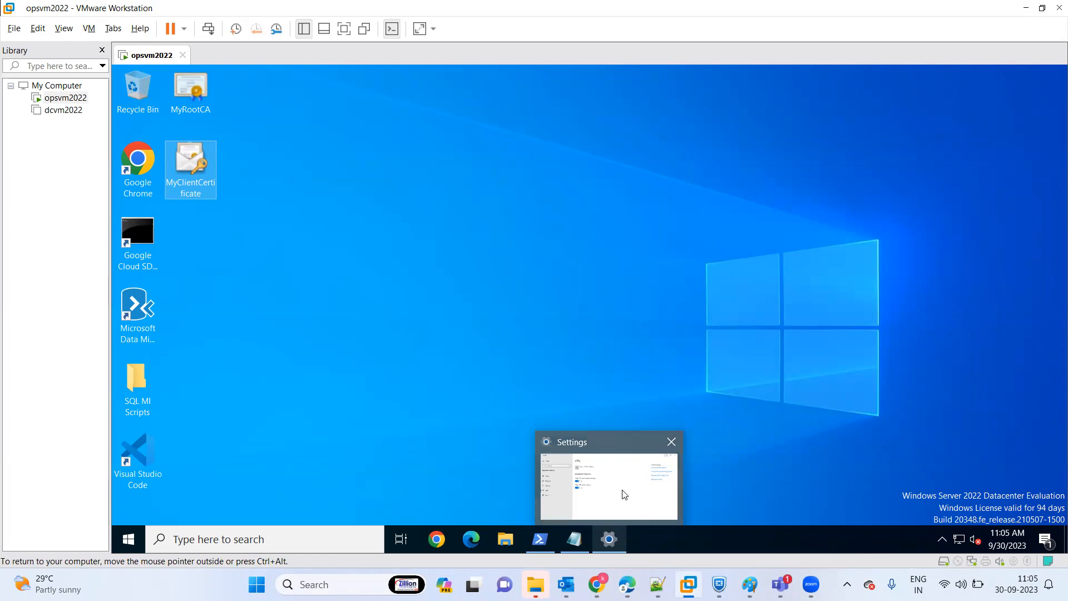
{"action": "left_click", "coordinate": [576, 456]}
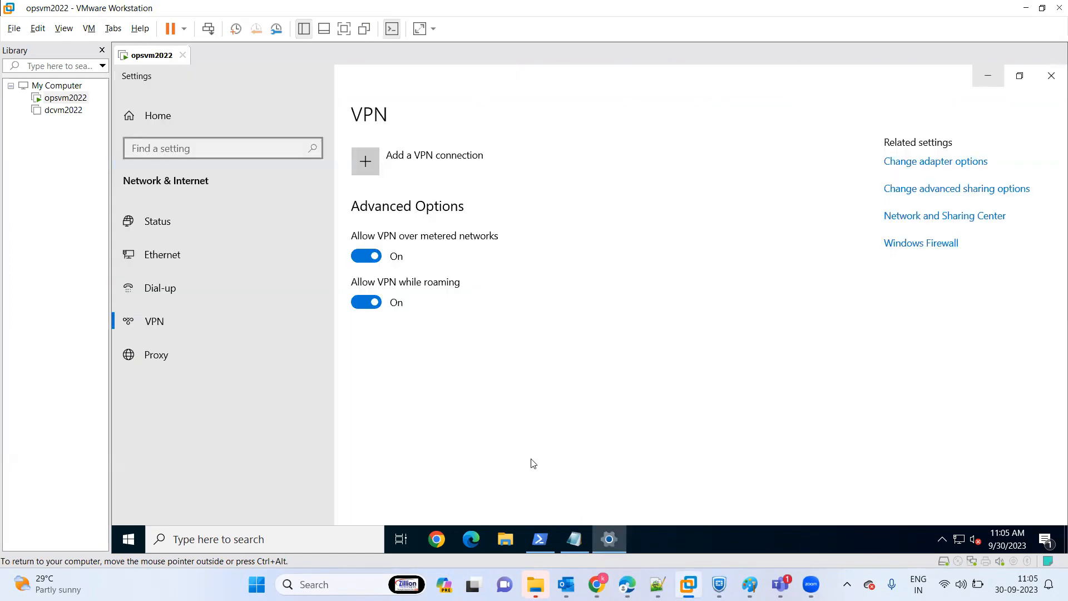
{"action": "left_click", "coordinate": [161, 123]}
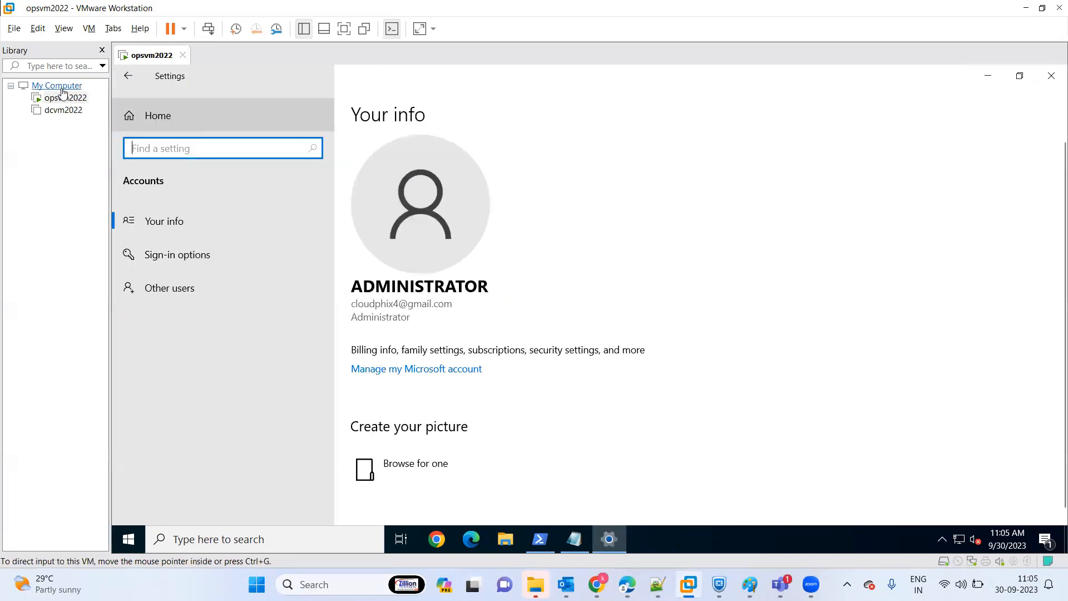
{"action": "left_click", "coordinate": [131, 77]}
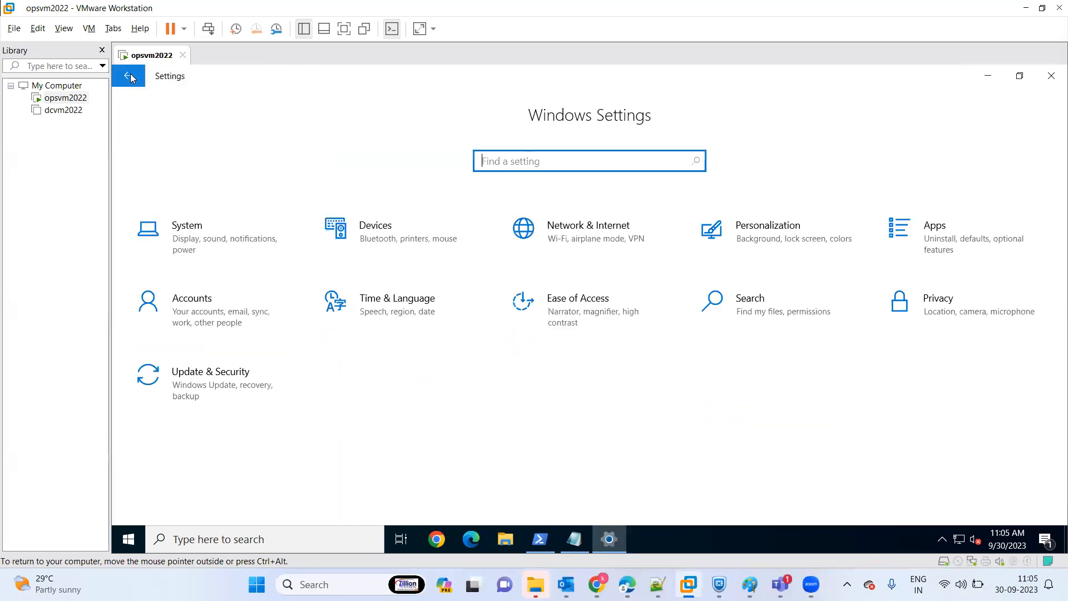
{"action": "left_click", "coordinate": [131, 77]}
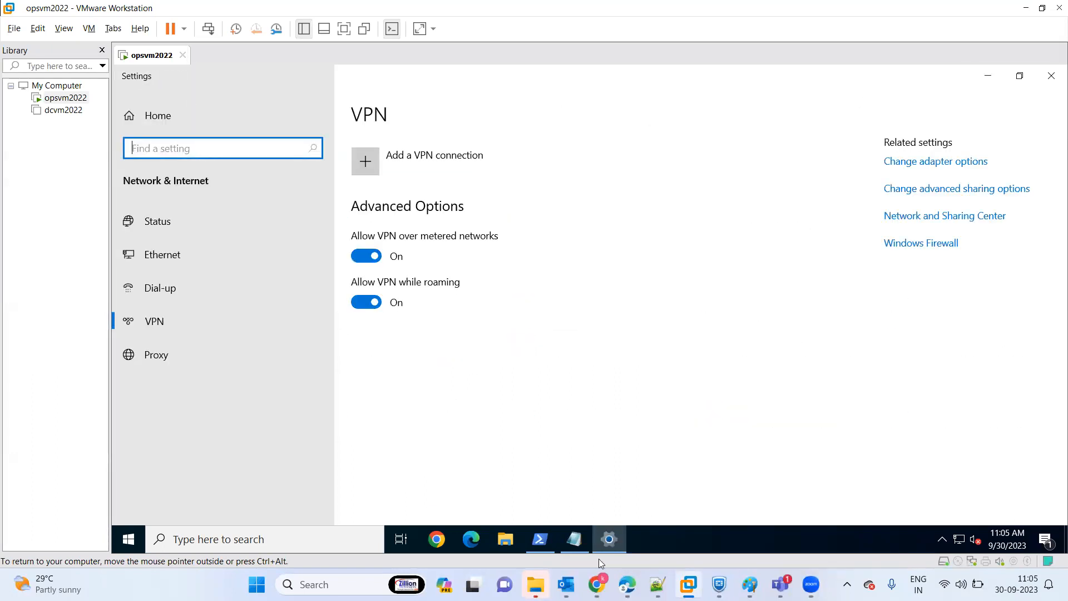
Return to the Azure portal in Edge and recheck the status of the point-to-site deployment.
{"action": "left_click", "coordinate": [627, 585]}
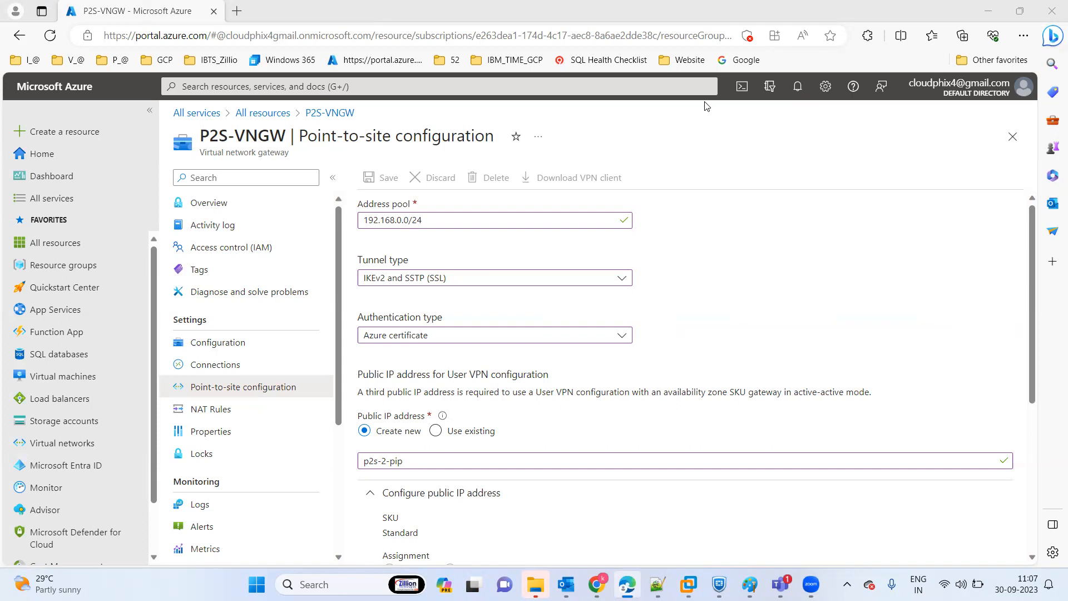
{"action": "left_click", "coordinate": [798, 88]}
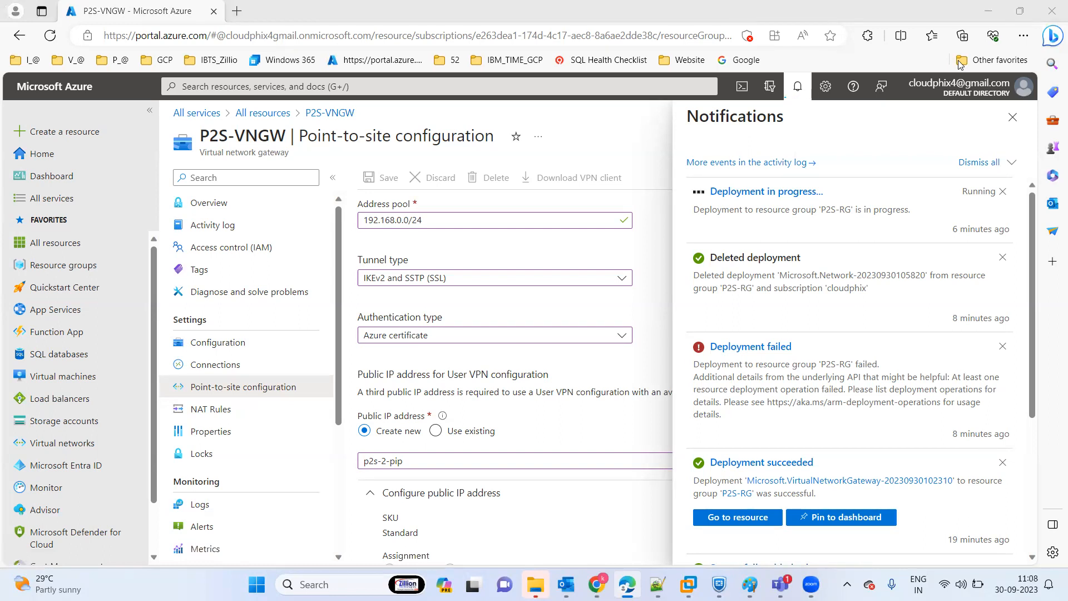
{"action": "left_click", "coordinate": [1013, 117]}
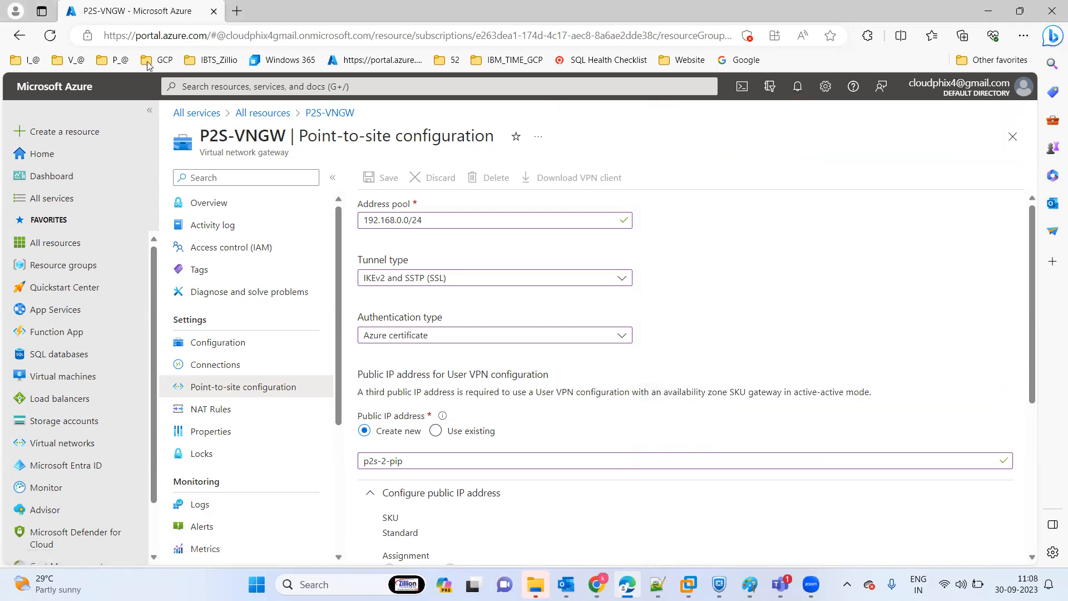
Reload the P2S-VNGW point-to-site configuration page, discarding the browser's unsaved changes, and view the notifications.
{"action": "left_click", "coordinate": [58, 36]}
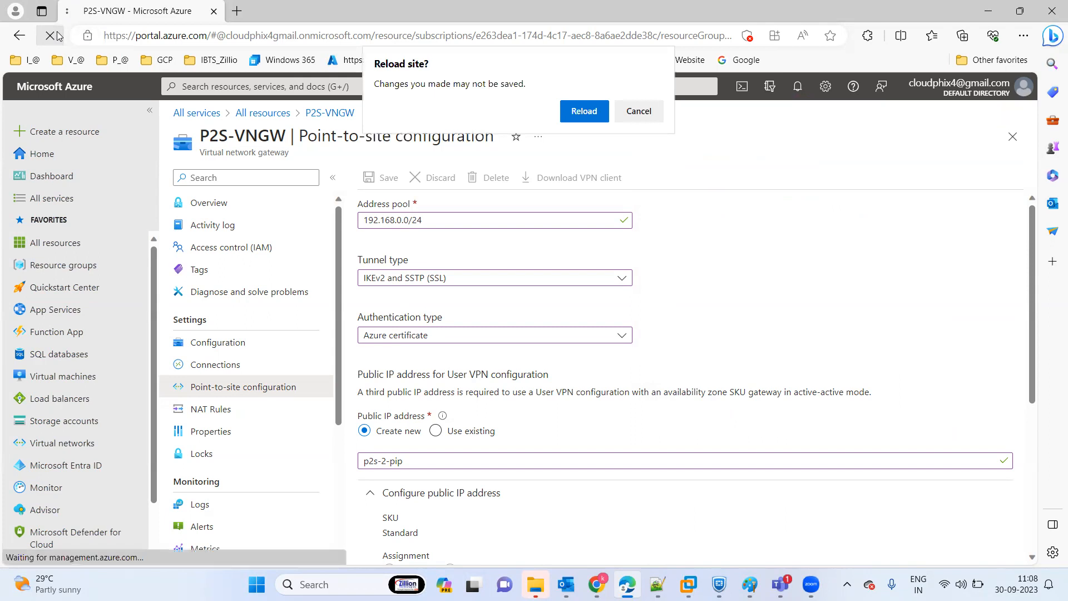
{"action": "left_click", "coordinate": [584, 111]}
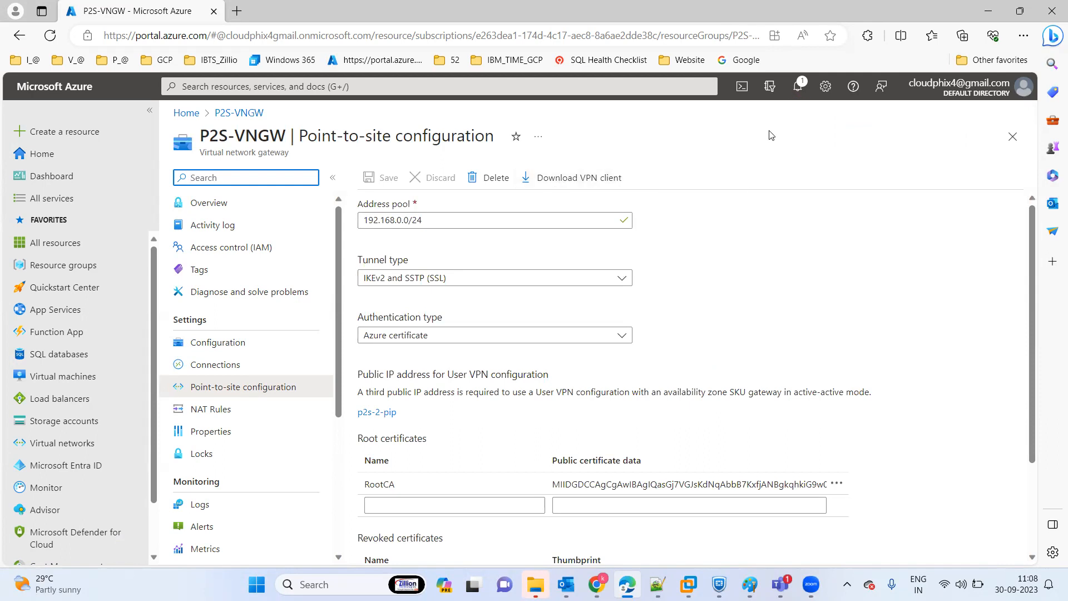
{"action": "left_click", "coordinate": [796, 87]}
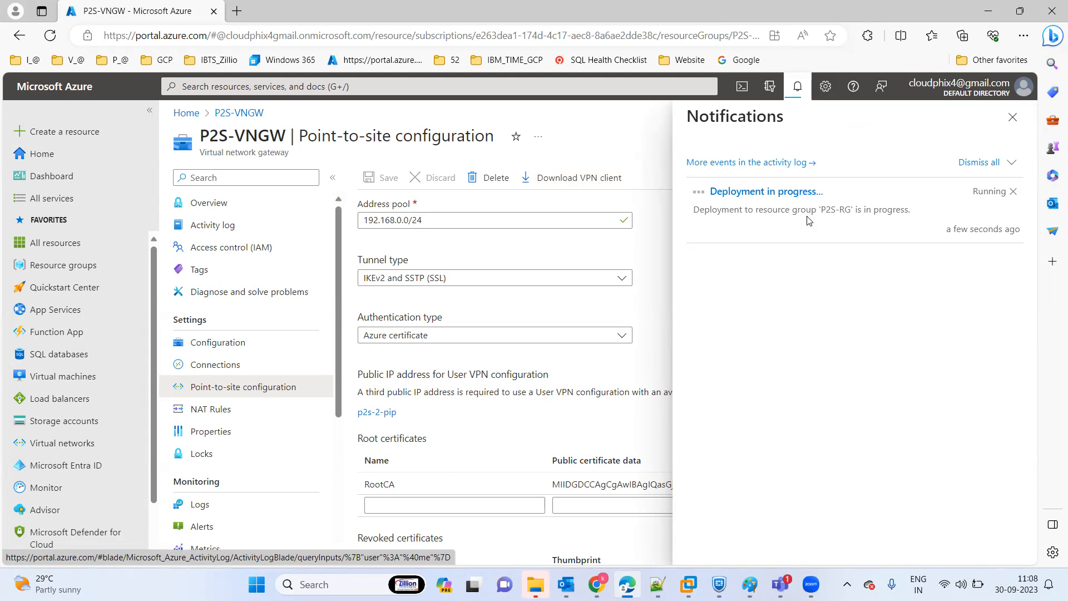
Switch to the opsvm2022 virtual machine in VMware Workstation, close its Settings window and search for cmd.
{"action": "left_click", "coordinate": [688, 584]}
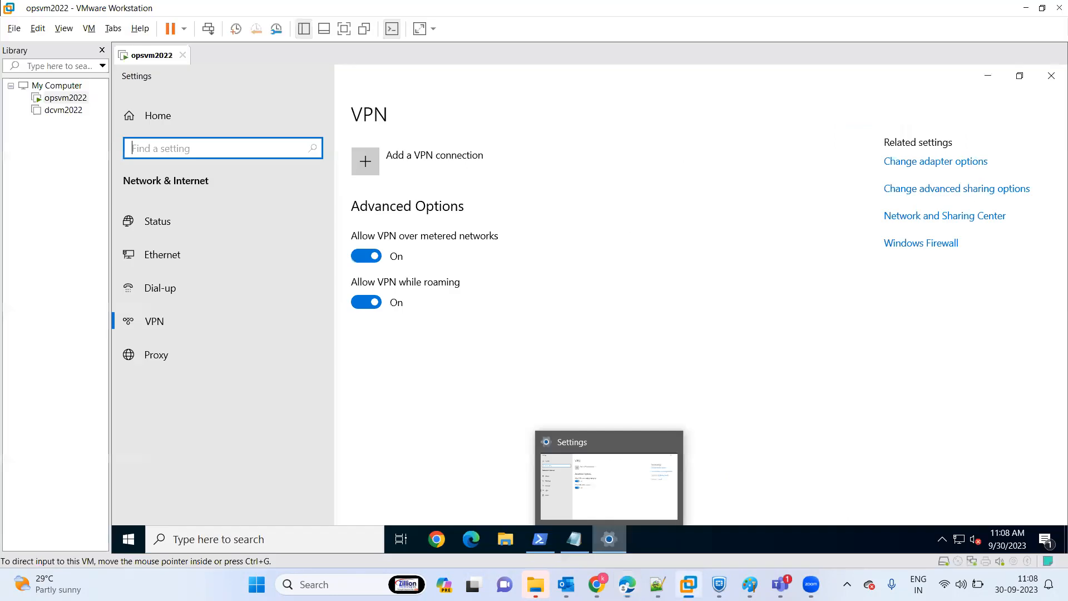
{"action": "left_click", "coordinate": [1051, 74]}
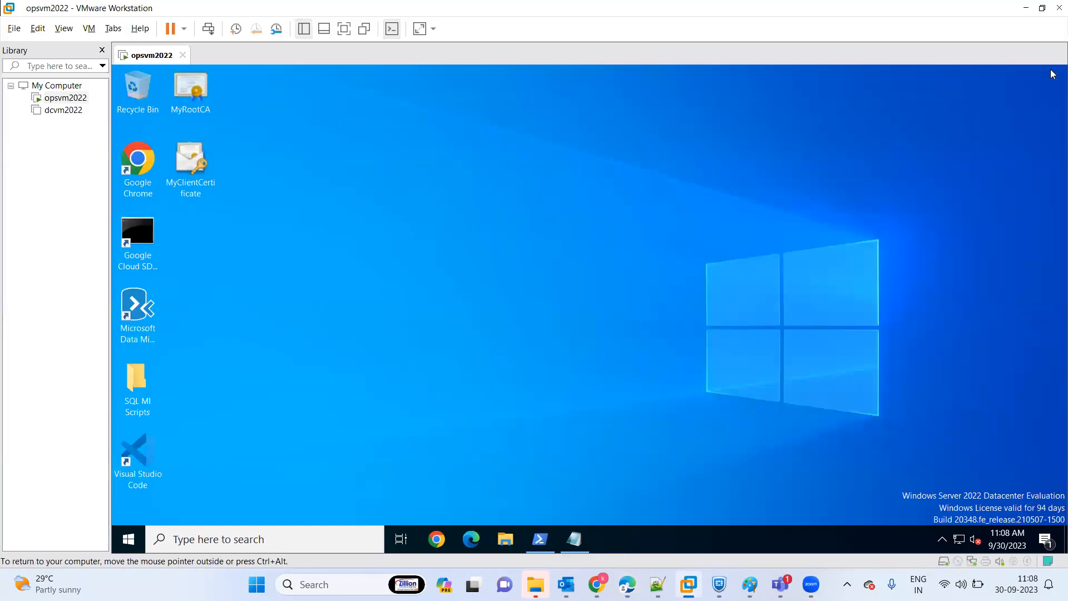
{"action": "left_click", "coordinate": [131, 538]}
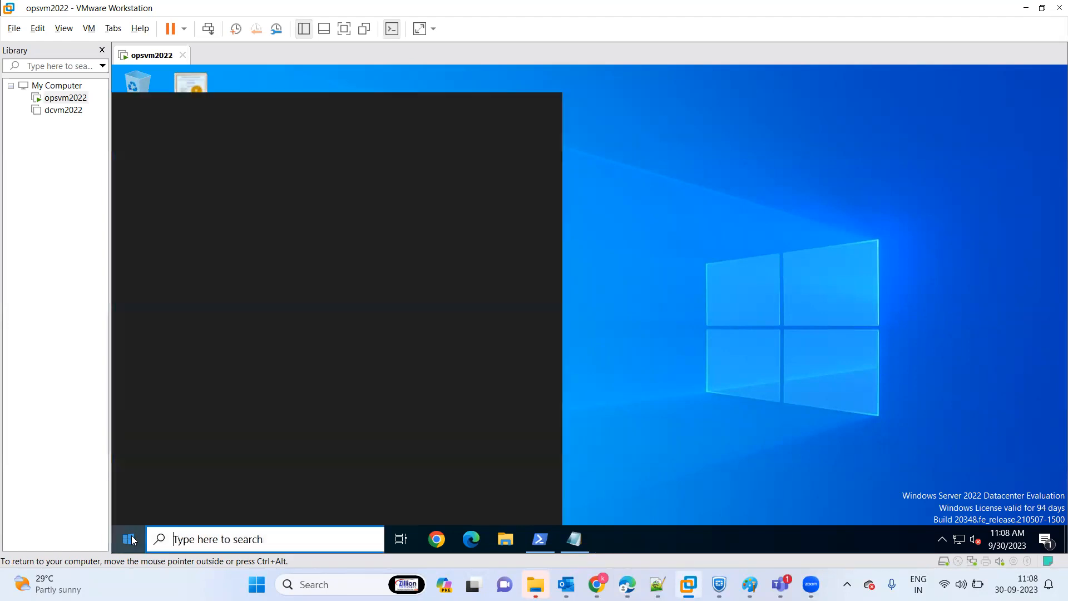
{"action": "type", "text": "cmd"}
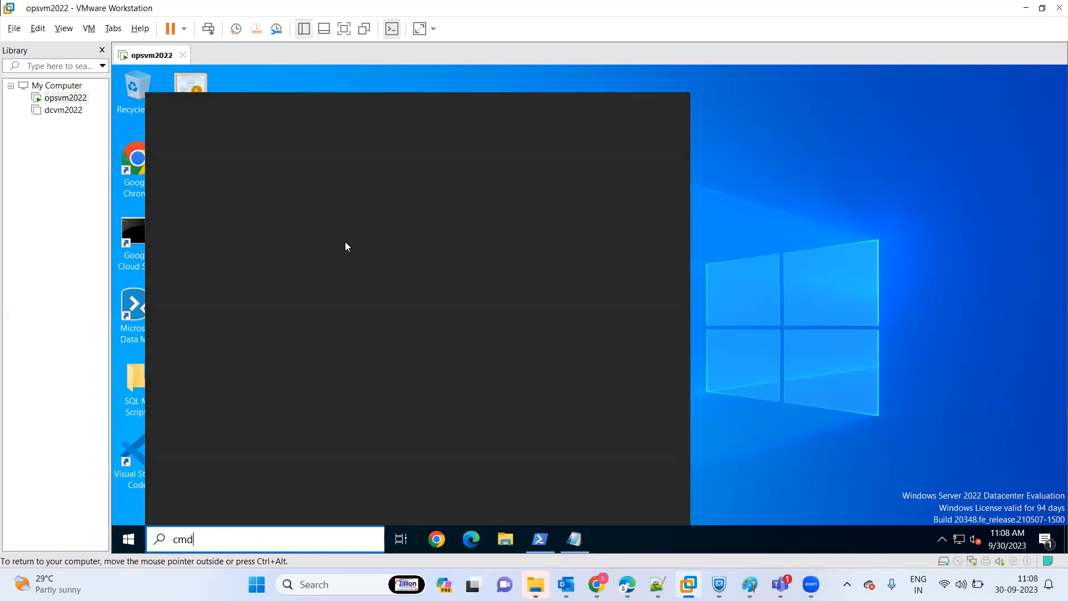